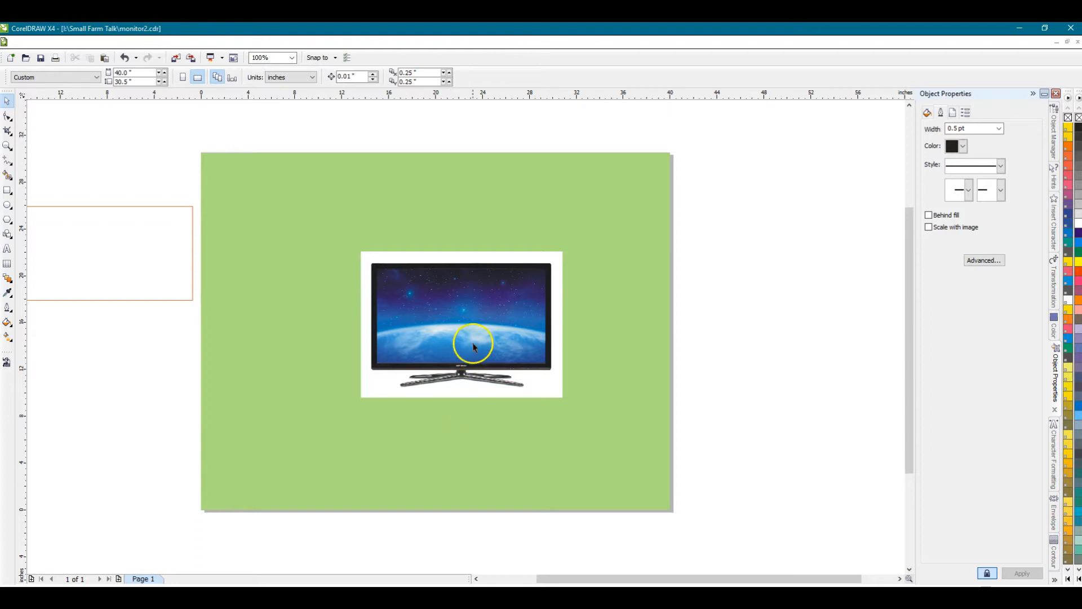
pyautogui.scroll(2, 467, 337)
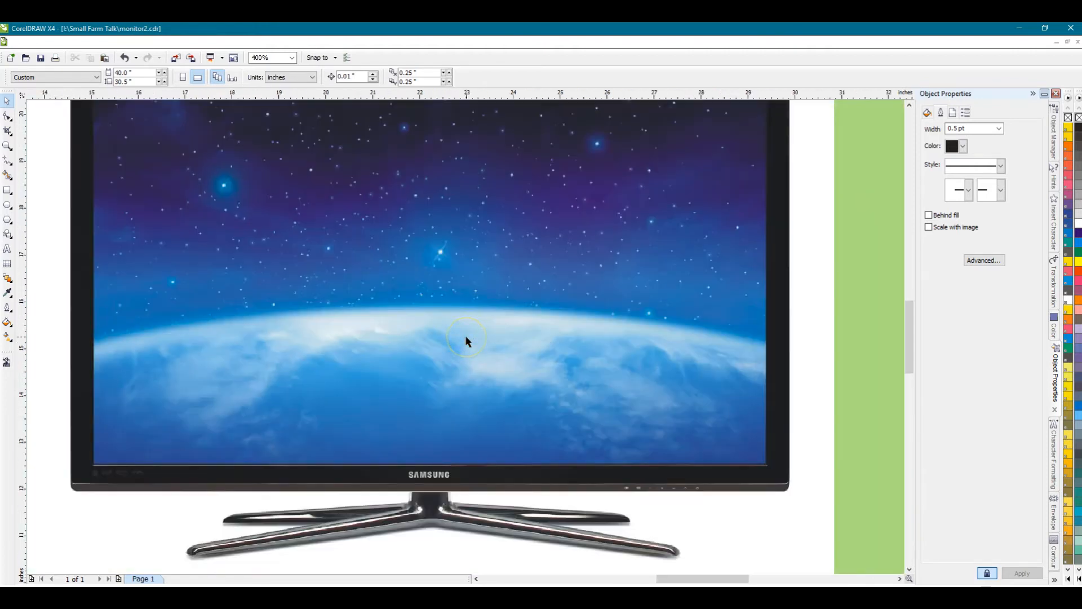
pyautogui.scroll(-1, 465, 335)
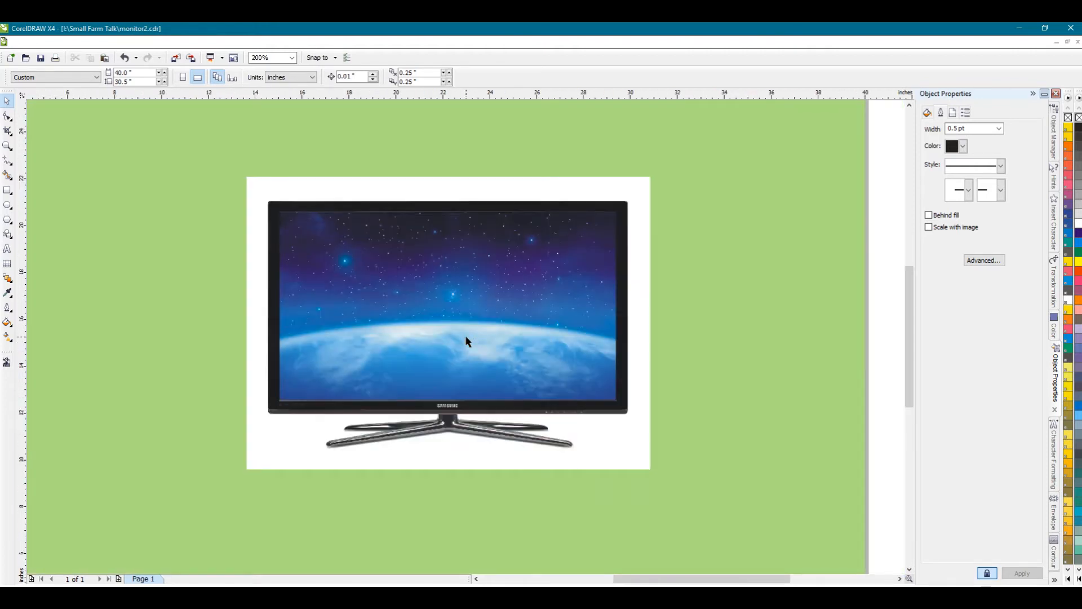
pyautogui.scroll(-1, 467, 337)
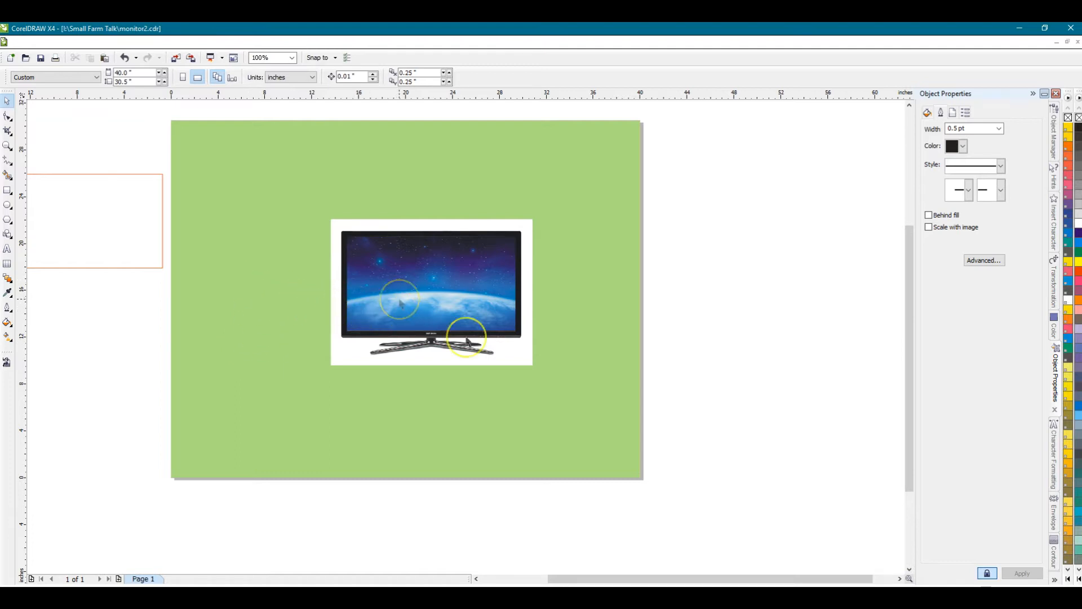
pyautogui.scroll(1, 399, 302)
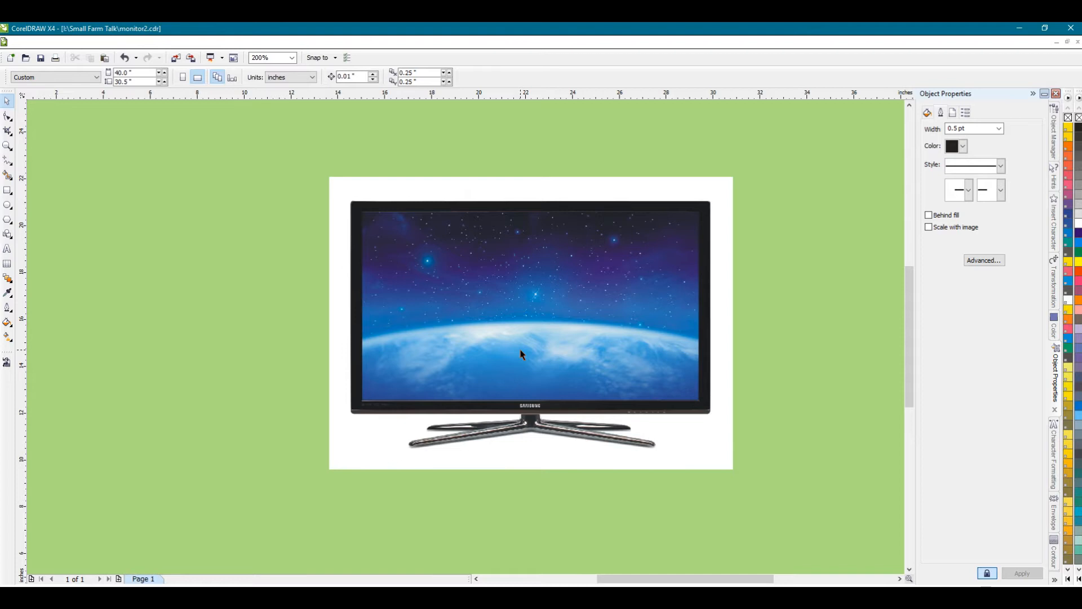
pyautogui.scroll(-1, 520, 352)
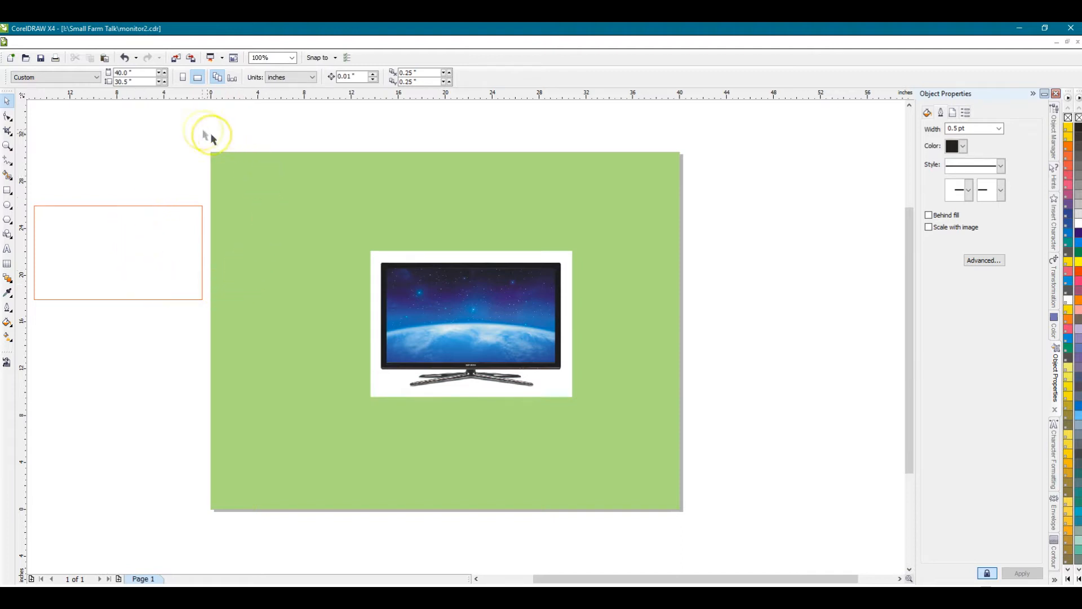
# Undo the last two moves of the white rectangle to put it back over the monitor's screen.
pyautogui.click(124, 57)
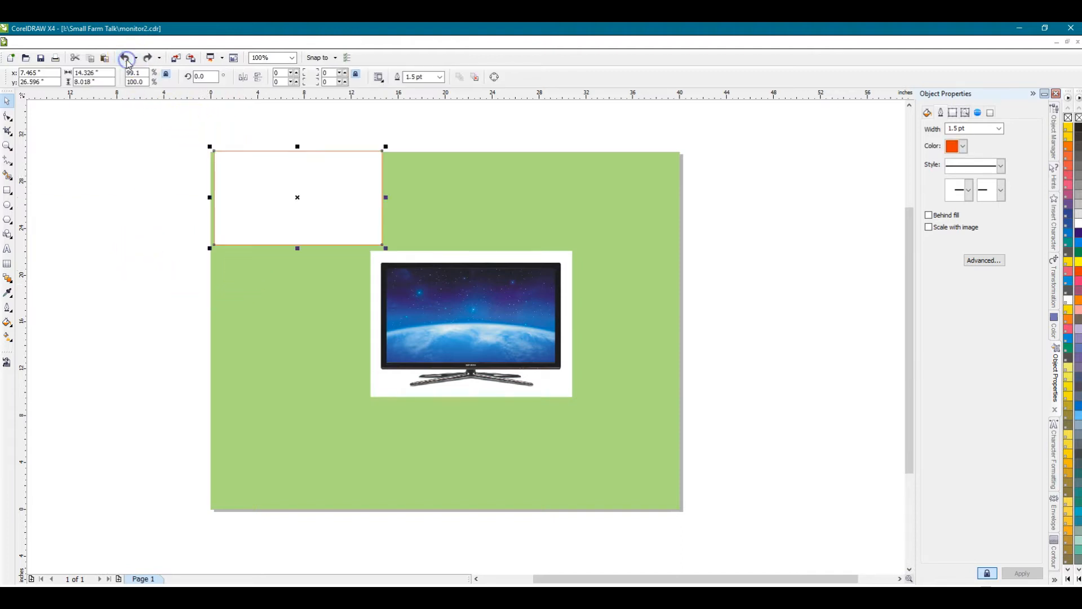
pyautogui.click(124, 57)
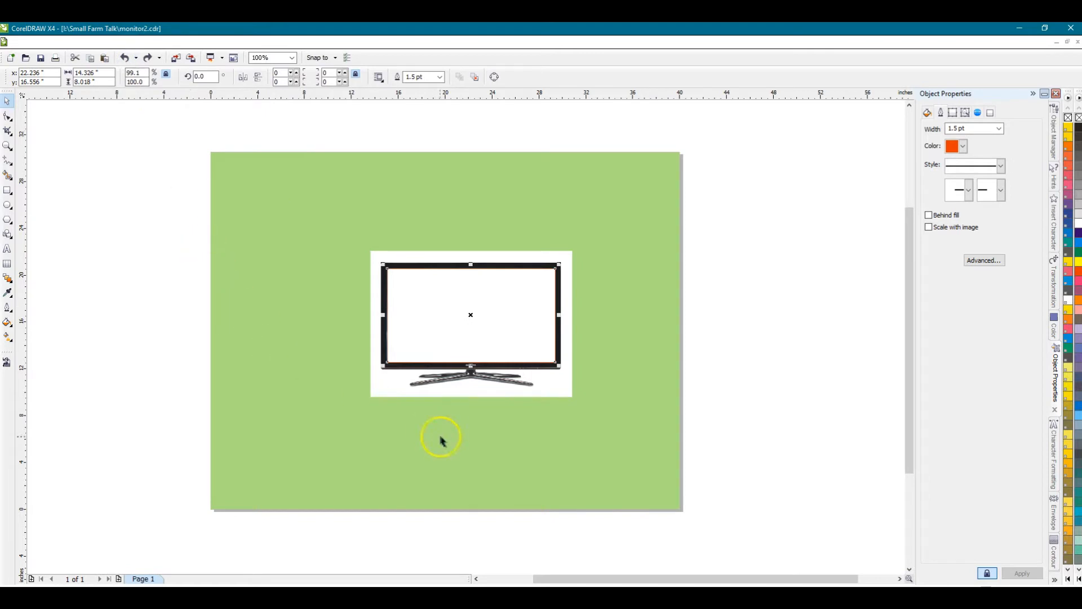
pyautogui.click(462, 433)
pyautogui.scroll(-2, 463, 350)
pyautogui.scroll(3, 467, 339)
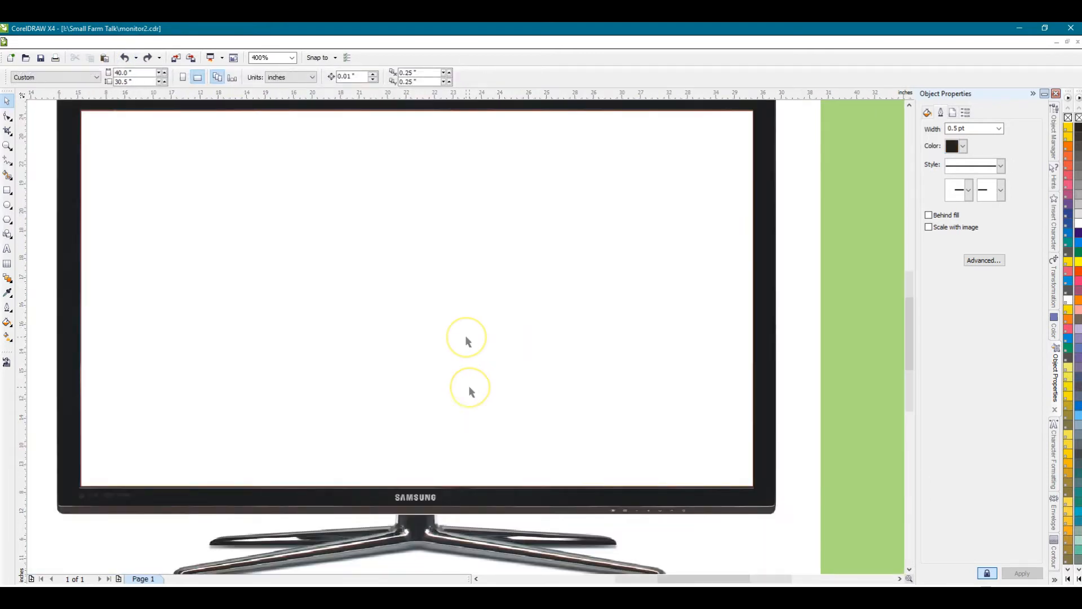
pyautogui.scroll(-2, 466, 340)
# Set the outline width of the white rectangle over the monitor's screen to None.
pyautogui.click(428, 217)
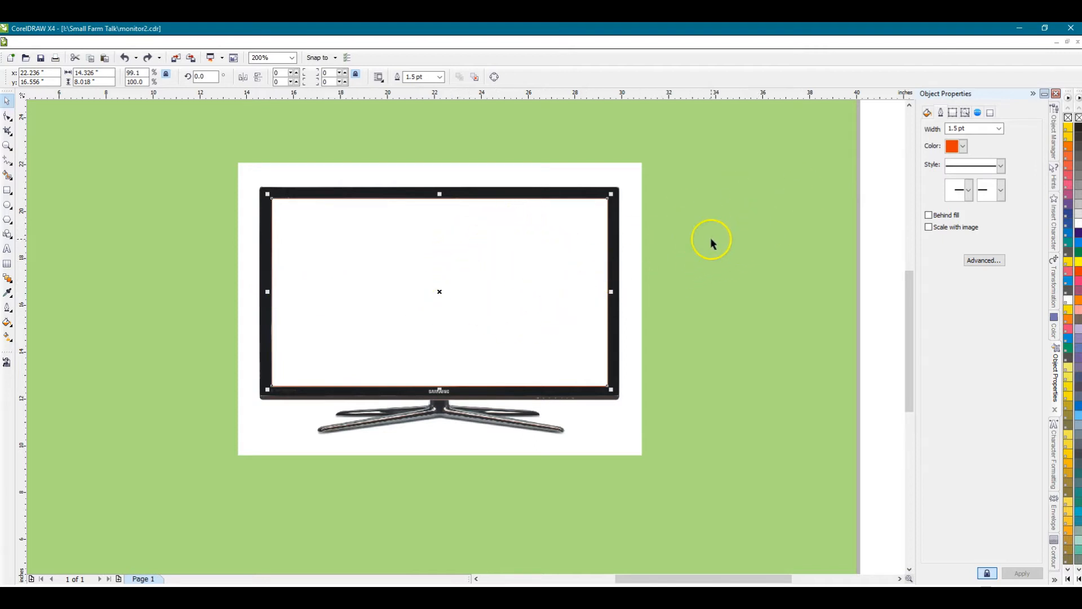
pyautogui.click(999, 129)
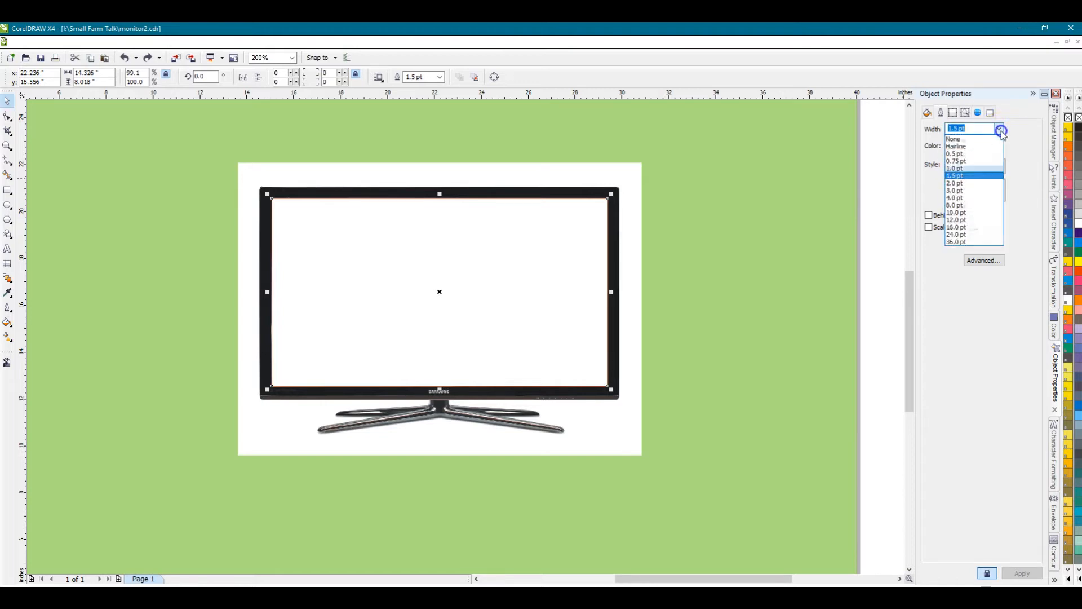
pyautogui.click(993, 139)
pyautogui.click(820, 165)
pyautogui.click(774, 249)
pyautogui.click(355, 195)
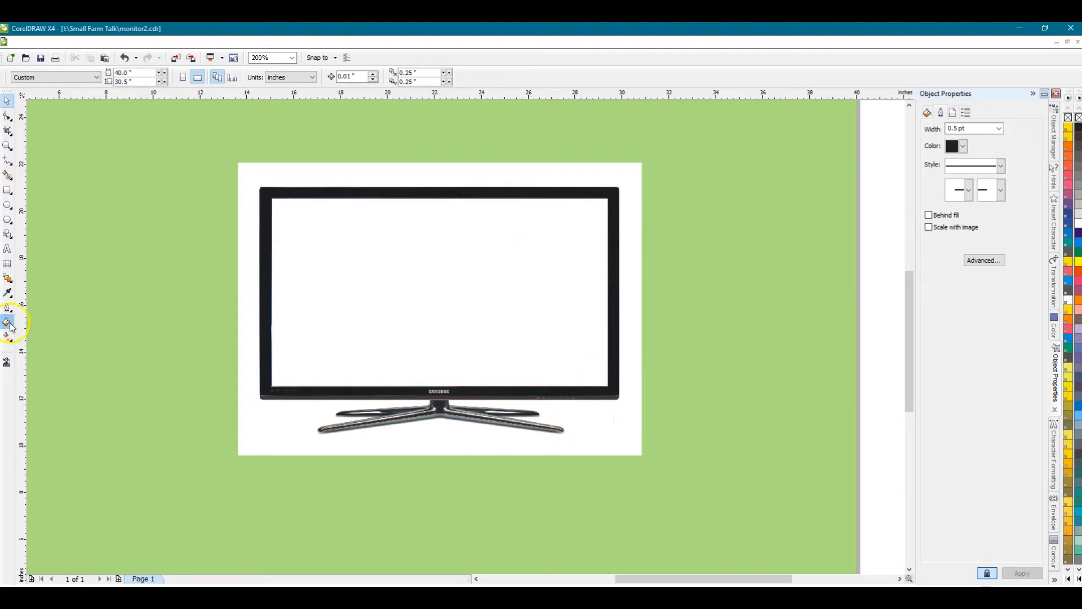
# Start exporting the drawing and choose the Video Lessons folder on Local Disk (I:) as the destination.
pyautogui.click(25, 43)
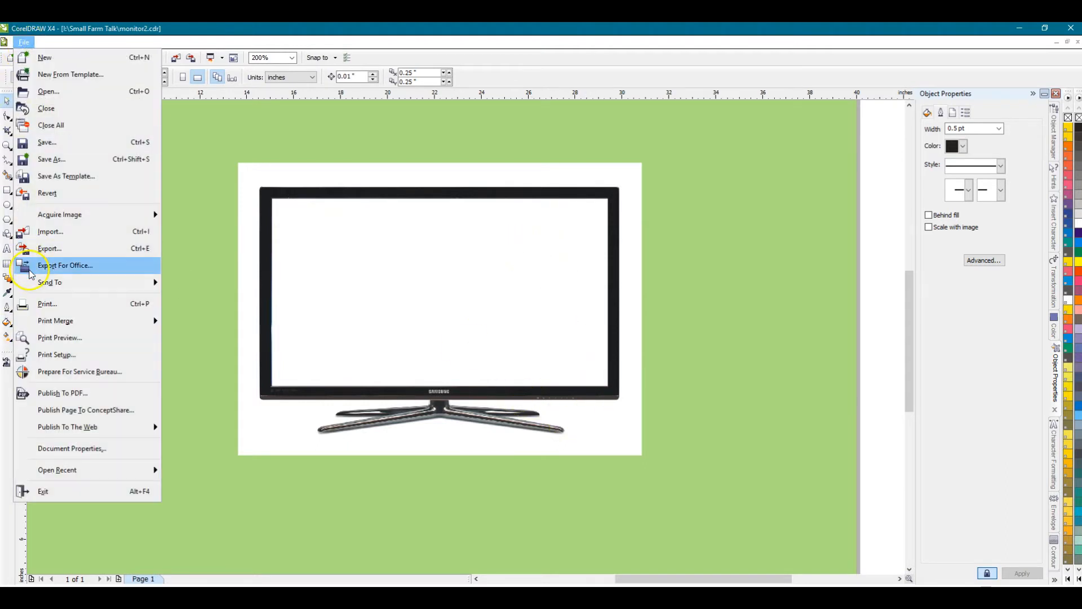
pyautogui.click(60, 251)
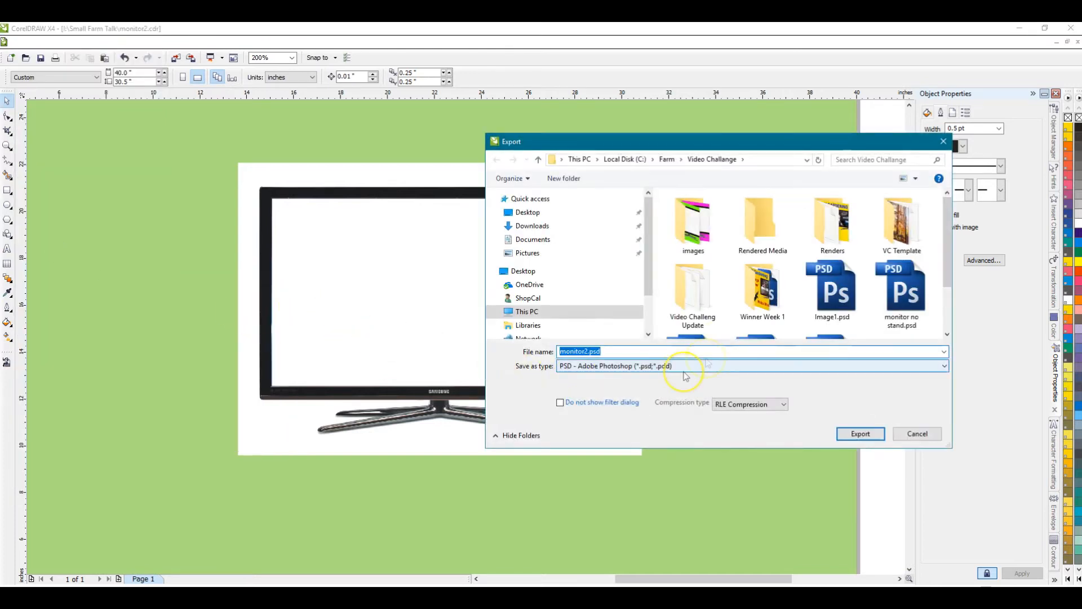
pyautogui.click(496, 313)
pyautogui.scroll(-2, 496, 315)
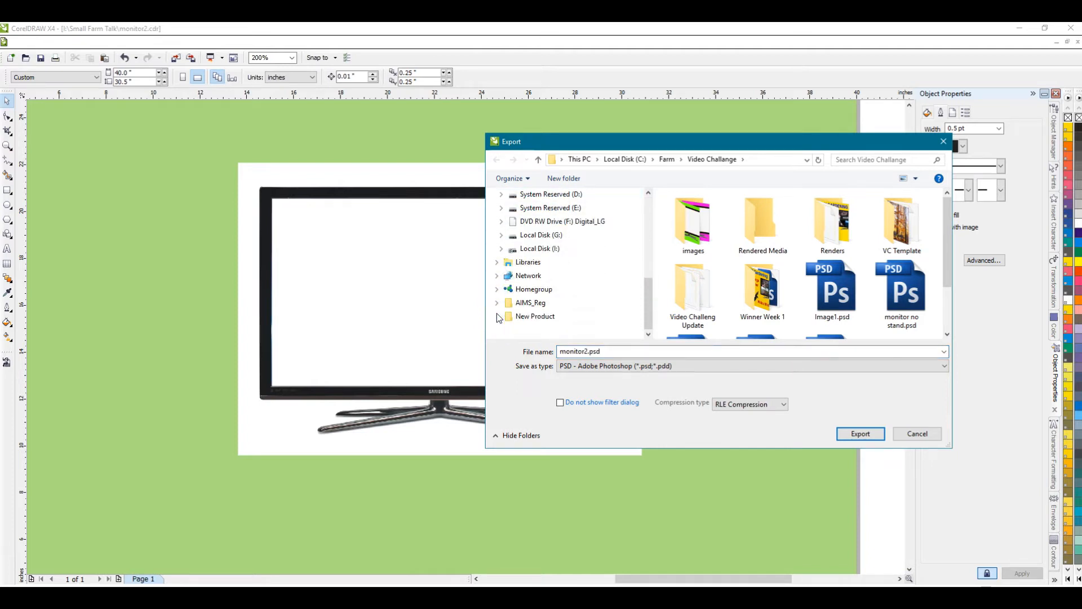
pyautogui.click(501, 252)
pyautogui.scroll(-15, 503, 256)
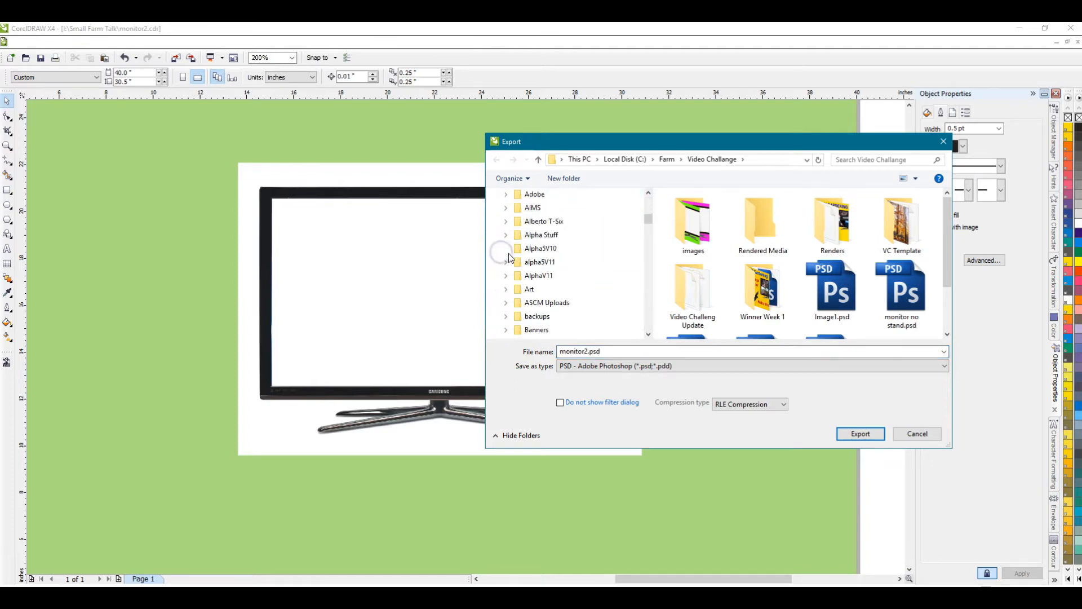
pyautogui.scroll(-15, 509, 259)
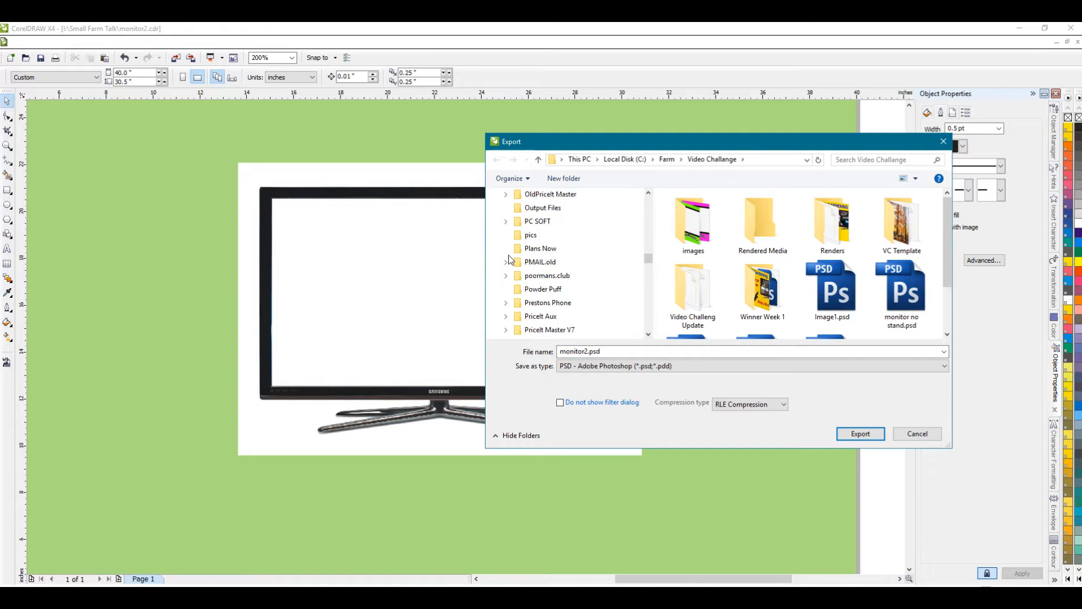
pyautogui.scroll(-15, 509, 259)
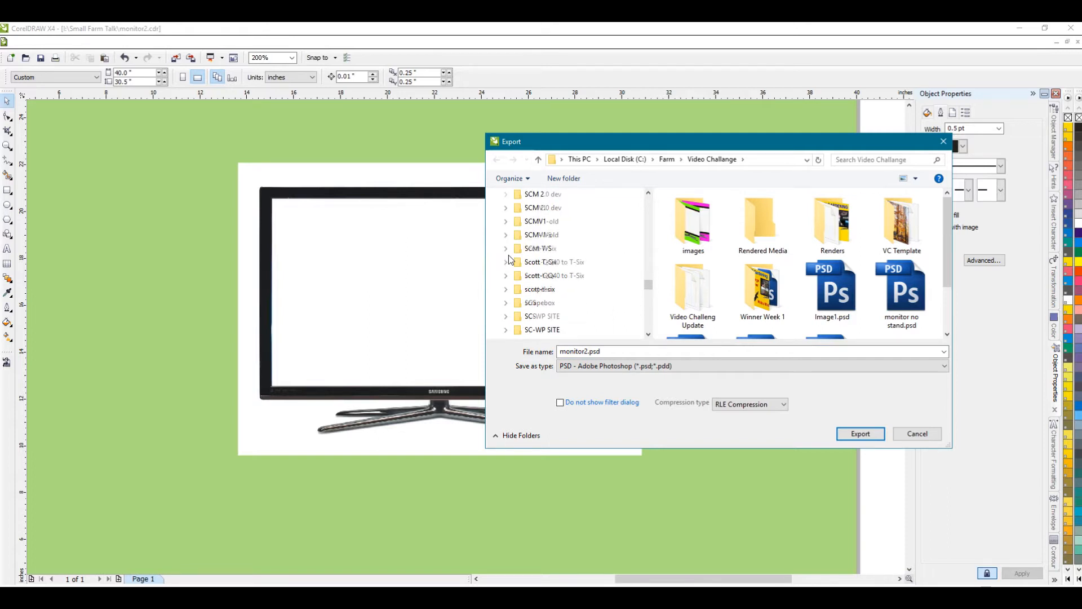
pyautogui.scroll(-8, 509, 259)
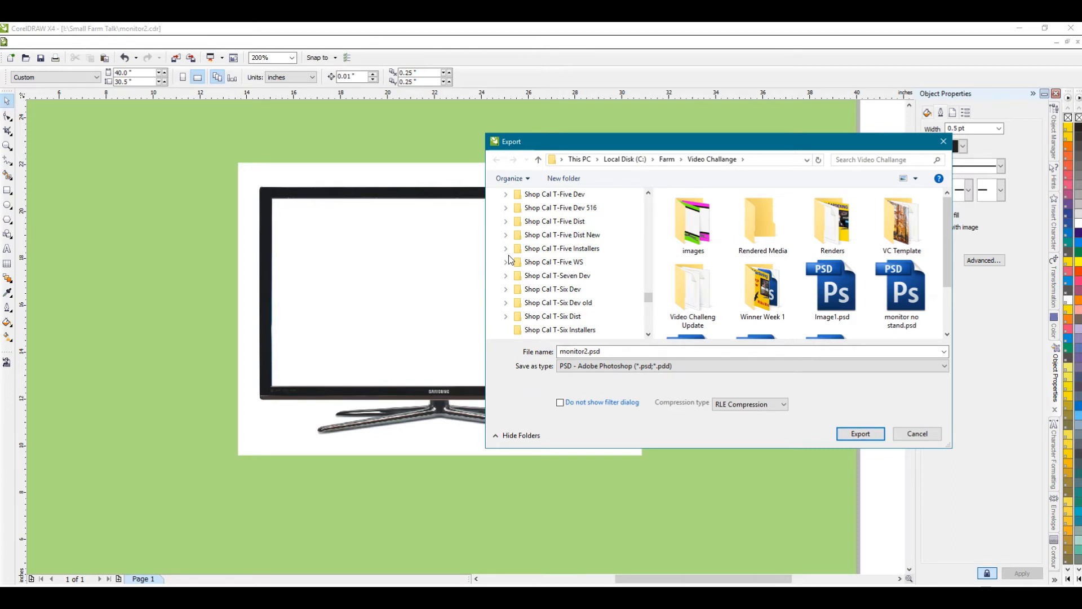
pyautogui.scroll(-15, 509, 259)
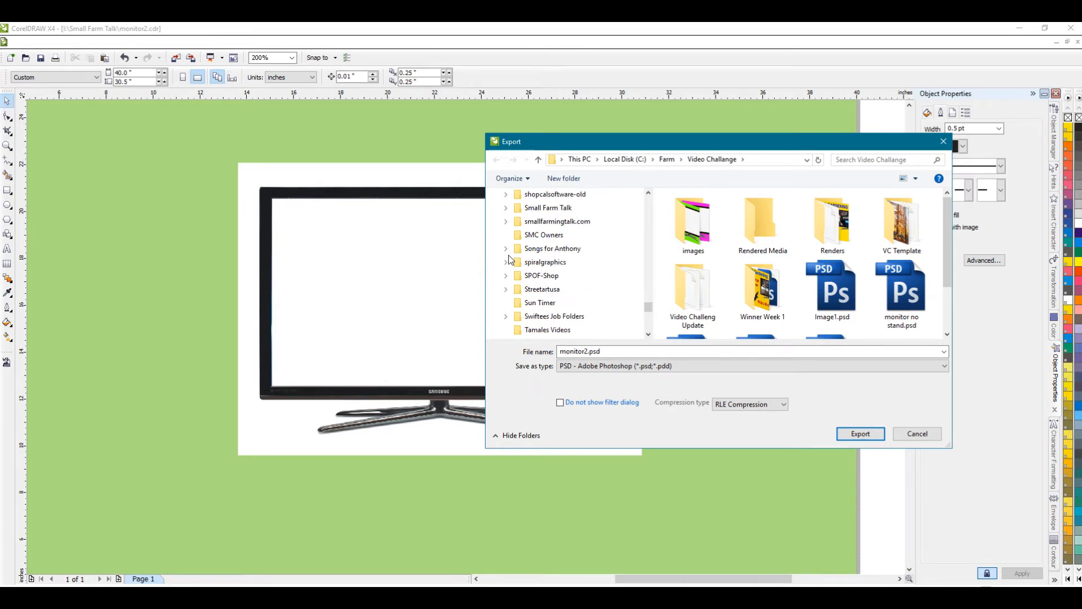
pyautogui.scroll(-10, 509, 259)
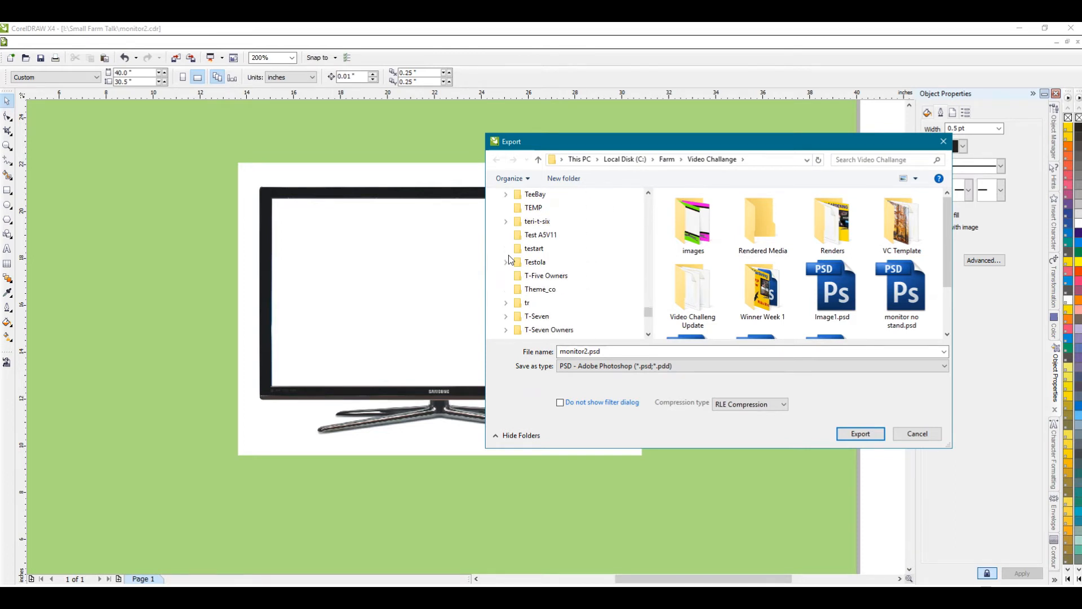
pyautogui.scroll(-5, 510, 259)
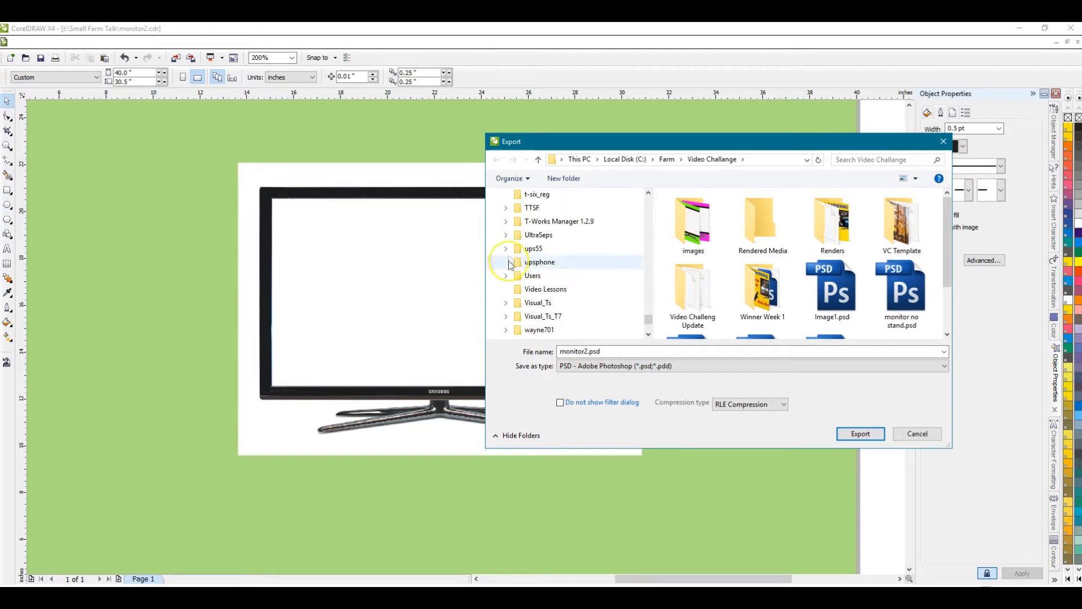
pyautogui.click(530, 289)
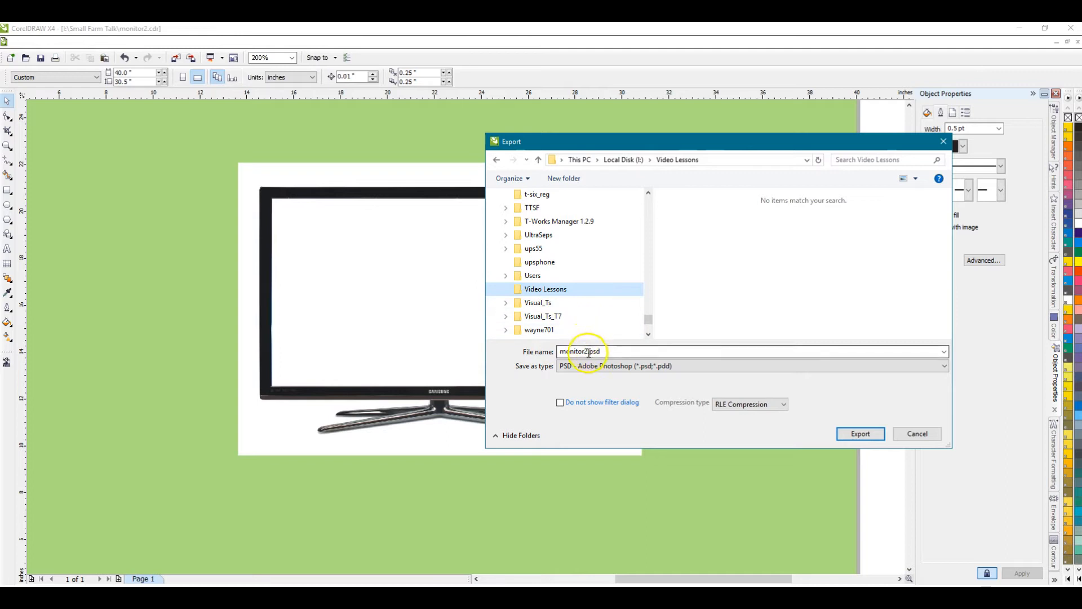
# Export the drawing as monitor2.png in PNG format at 300 dpi, RGB Color (24-bit), with a transparent background.
pyautogui.click(946, 367)
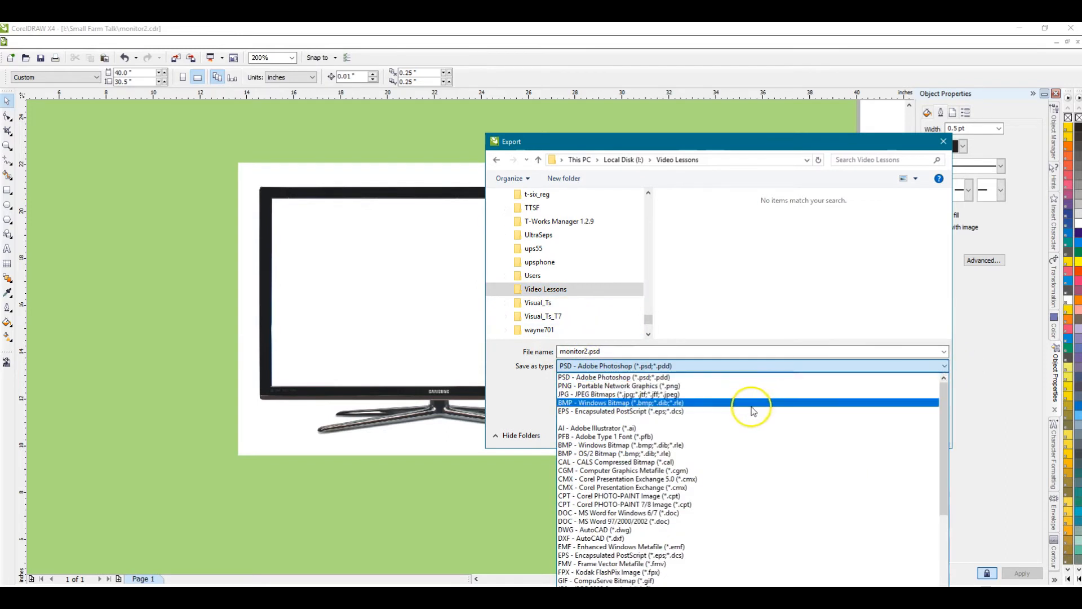
pyautogui.click(727, 386)
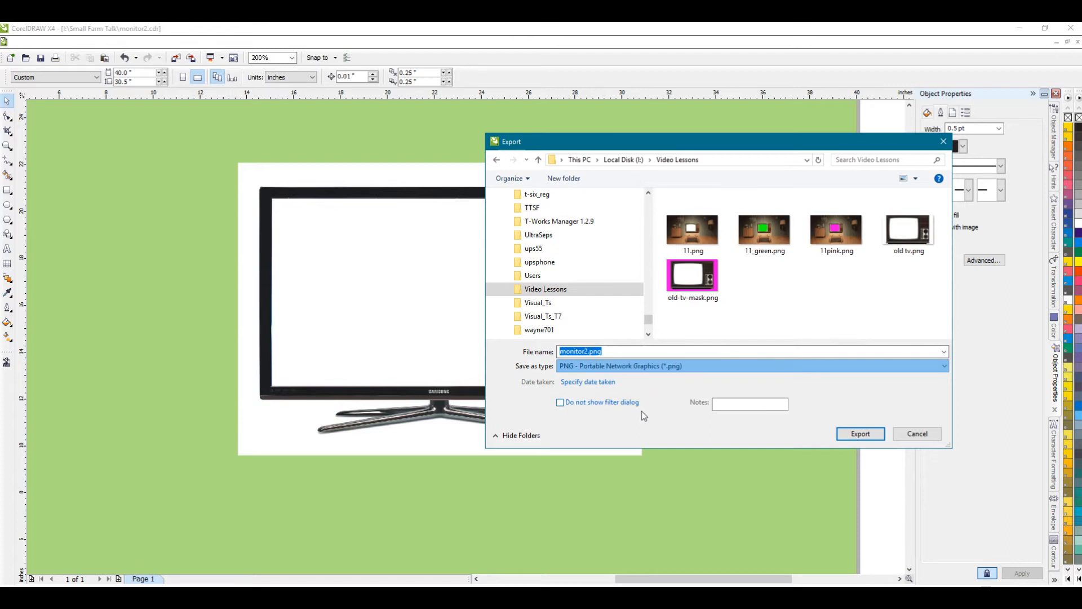
pyautogui.click(861, 433)
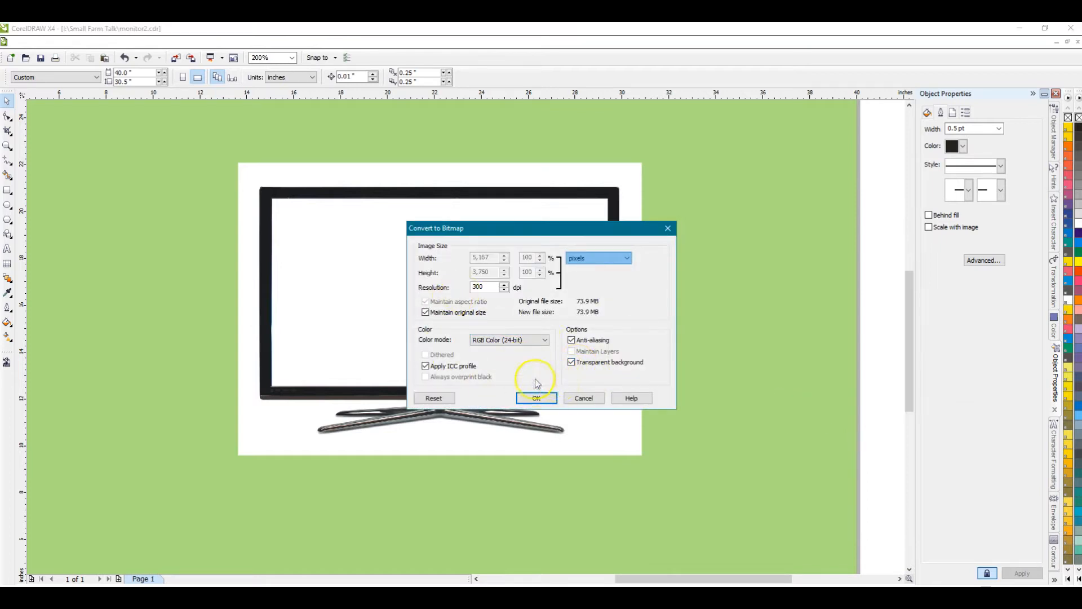
pyautogui.click(545, 399)
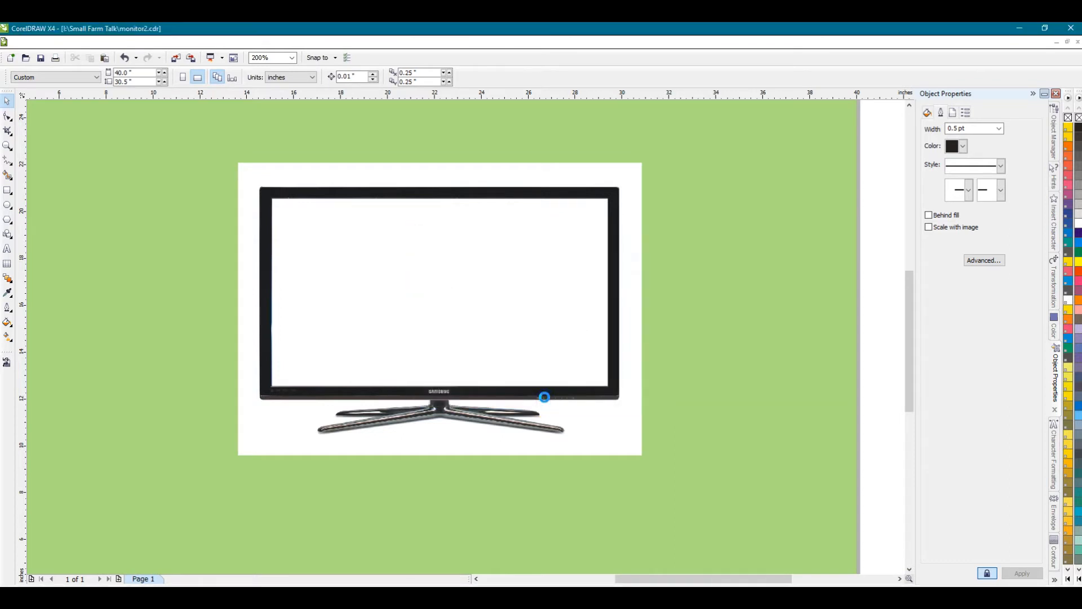
pyautogui.click(544, 412)
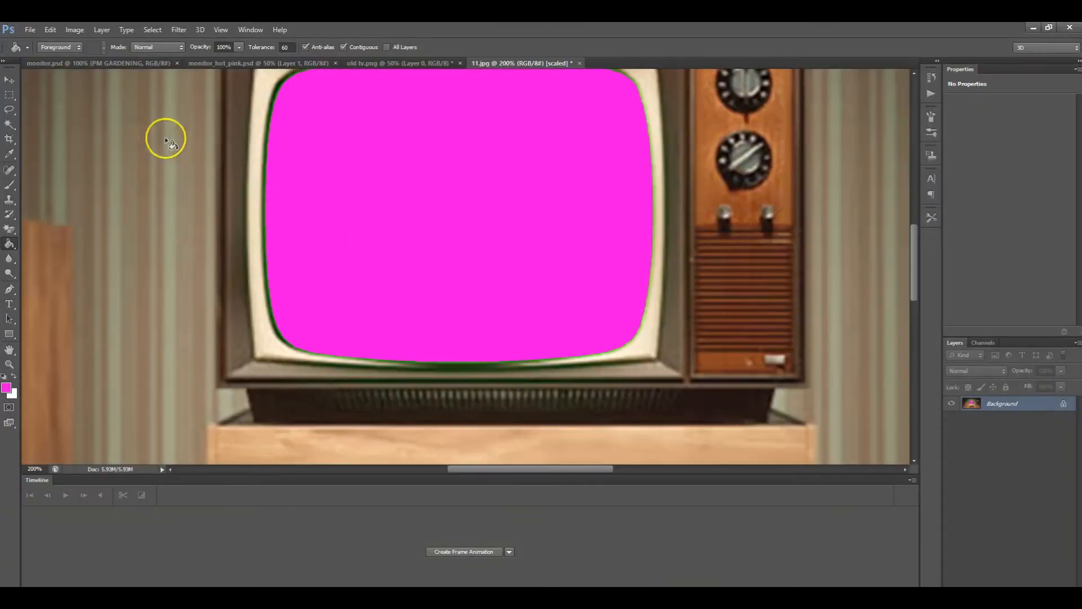
# Switch to Photoshop and open monitor2.png from the Video Lessons folder.
pyautogui.click(30, 29)
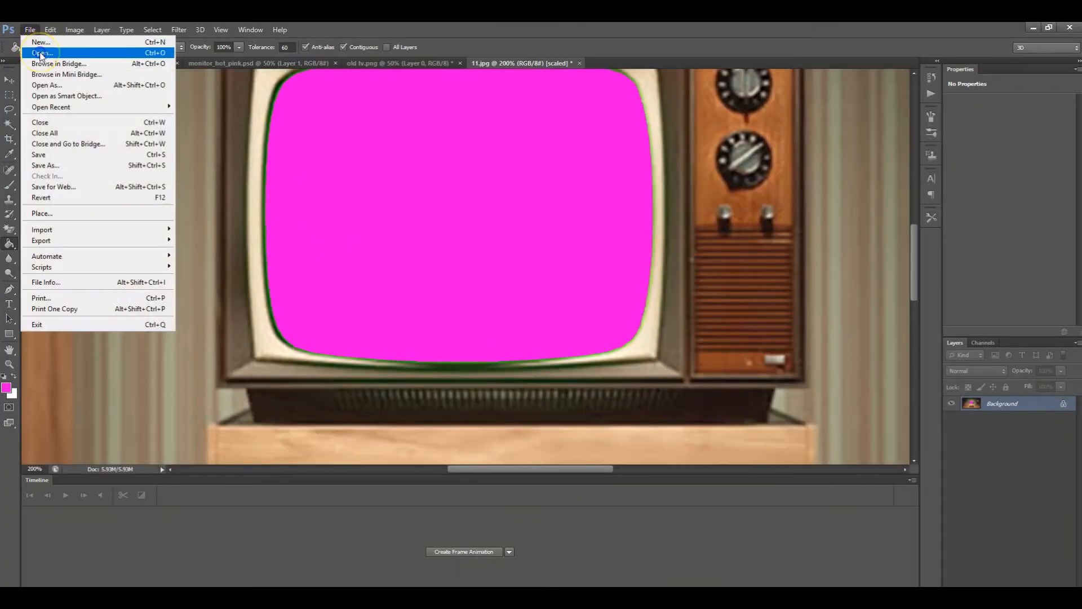
pyautogui.click(41, 53)
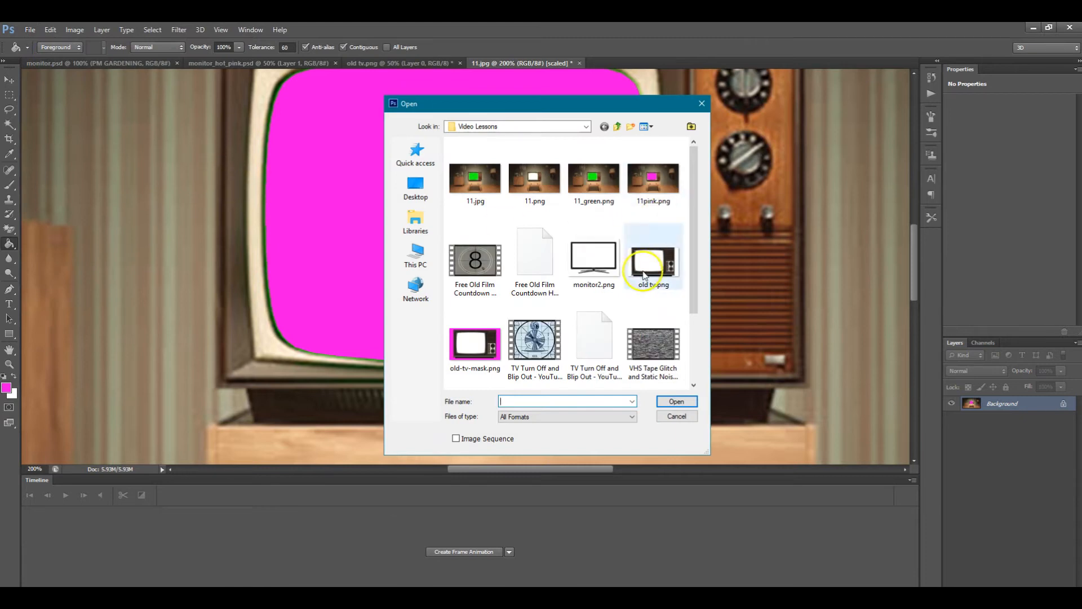
pyautogui.click(611, 264)
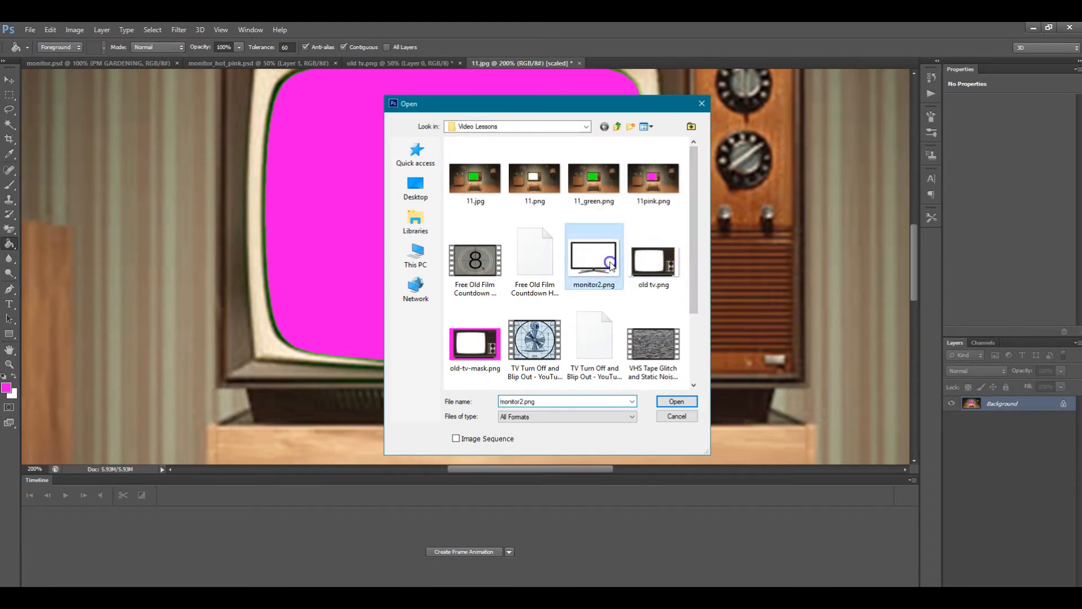
pyautogui.click(677, 401)
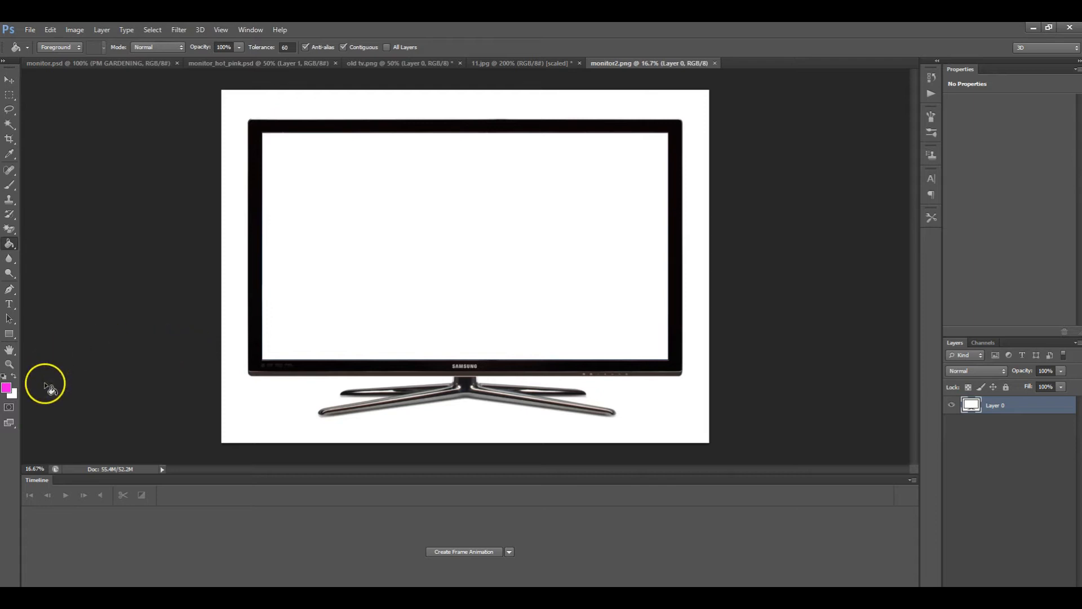
# Erase the white background around the monitor and the white area inside its frame with the Magic Eraser.
pyautogui.click(12, 233)
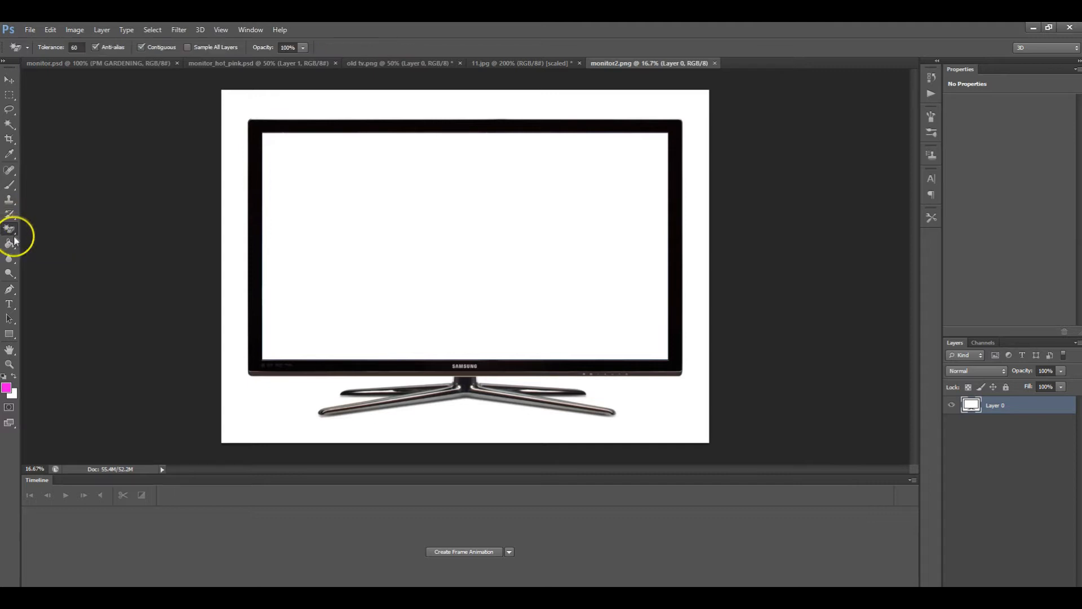
pyautogui.click(271, 414)
pyautogui.click(734, 342)
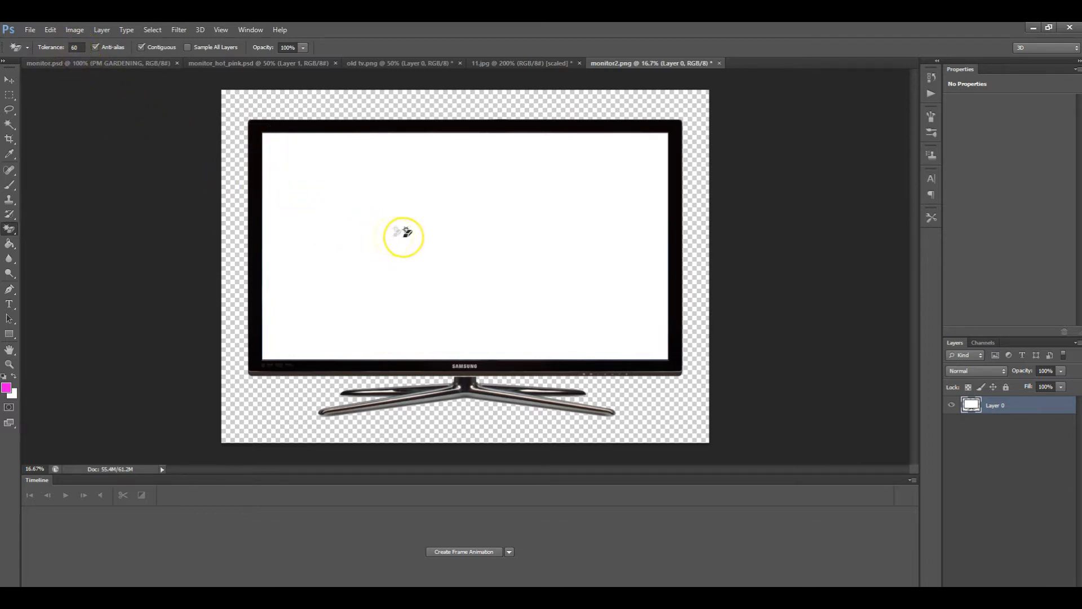
pyautogui.click(475, 244)
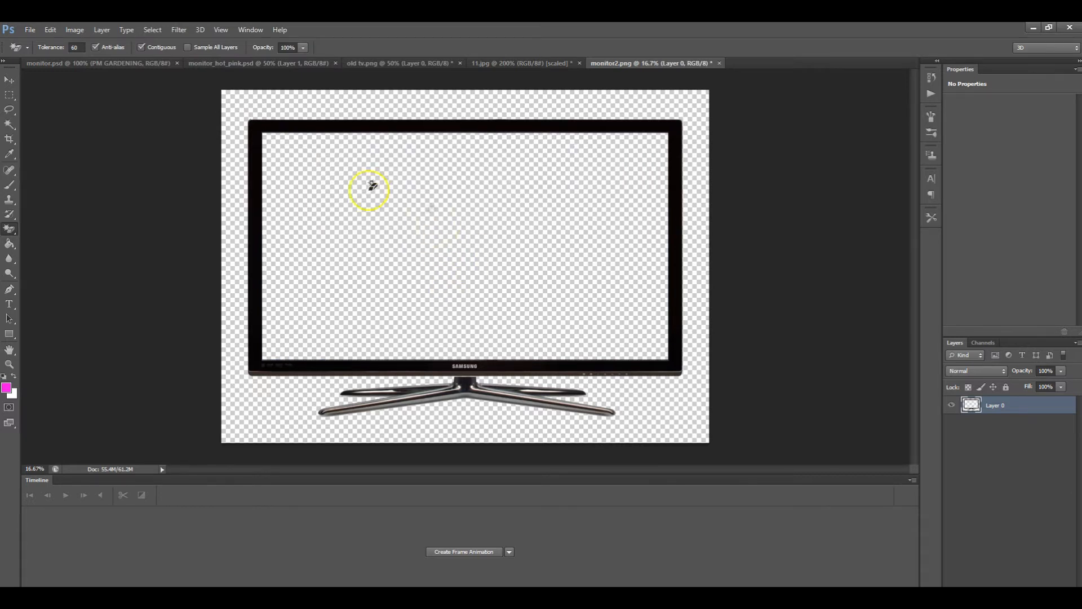
pyautogui.click(9, 80)
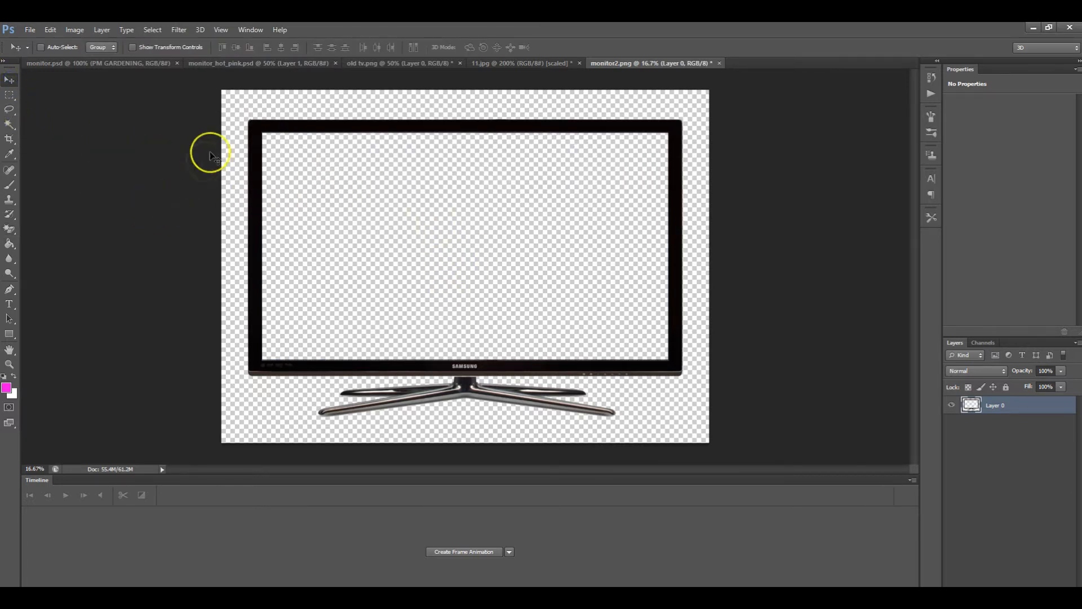
# Resize the image proportionally to a height of 1080 pixels.
pyautogui.click(69, 31)
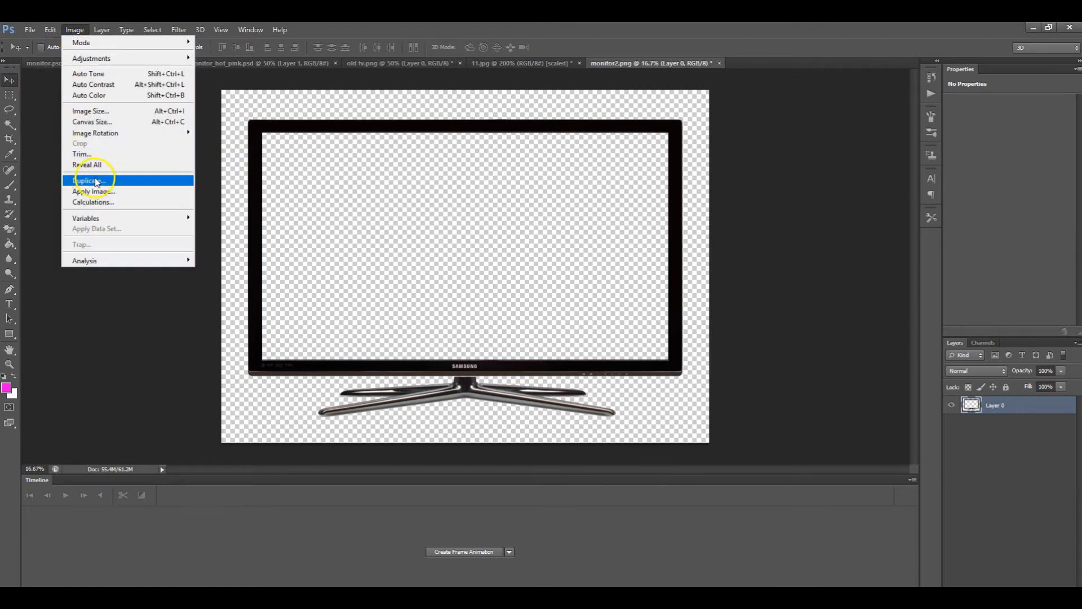
pyautogui.click(88, 111)
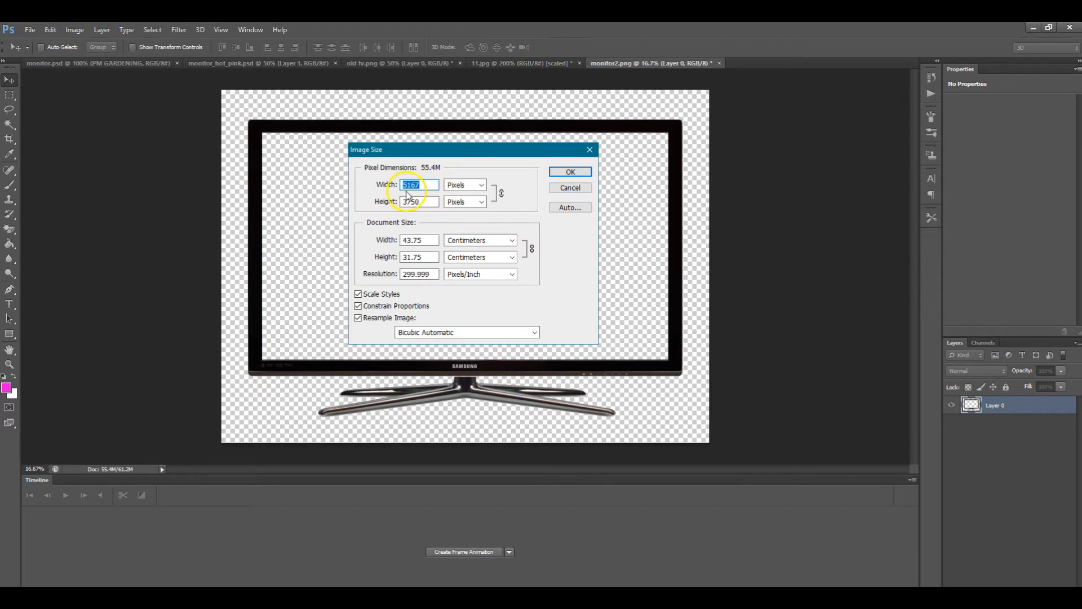
pyautogui.doubleClick(433, 203)
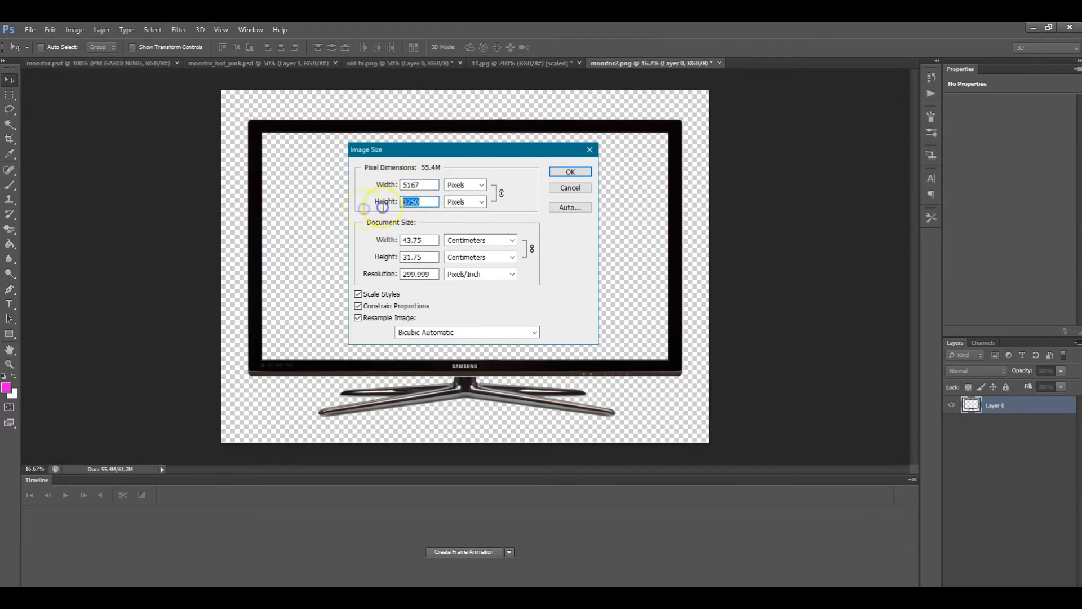
pyautogui.write('10')
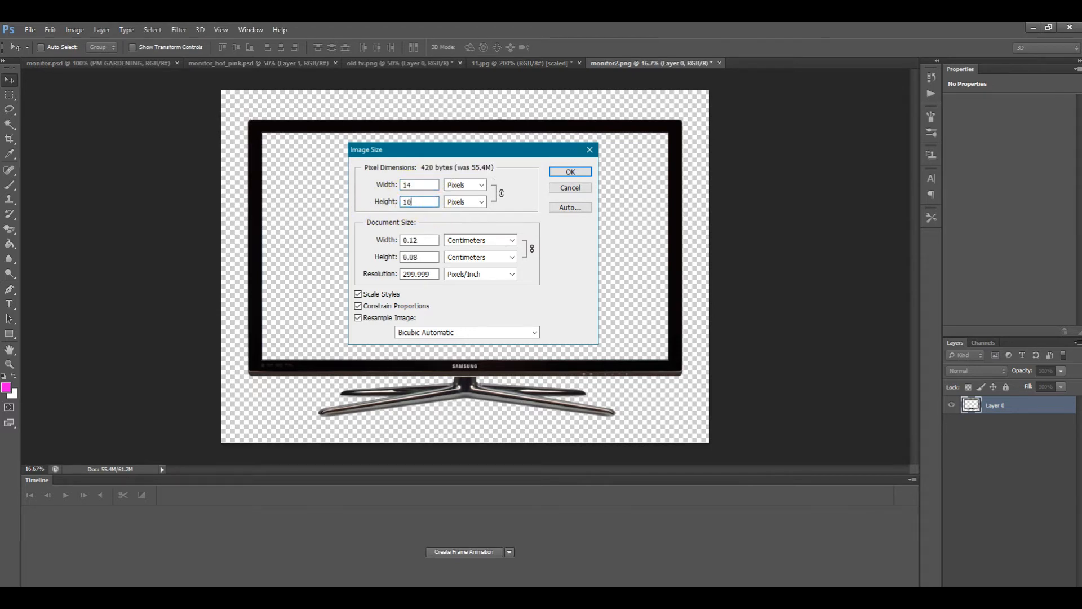
pyautogui.write('80')
pyautogui.click(576, 172)
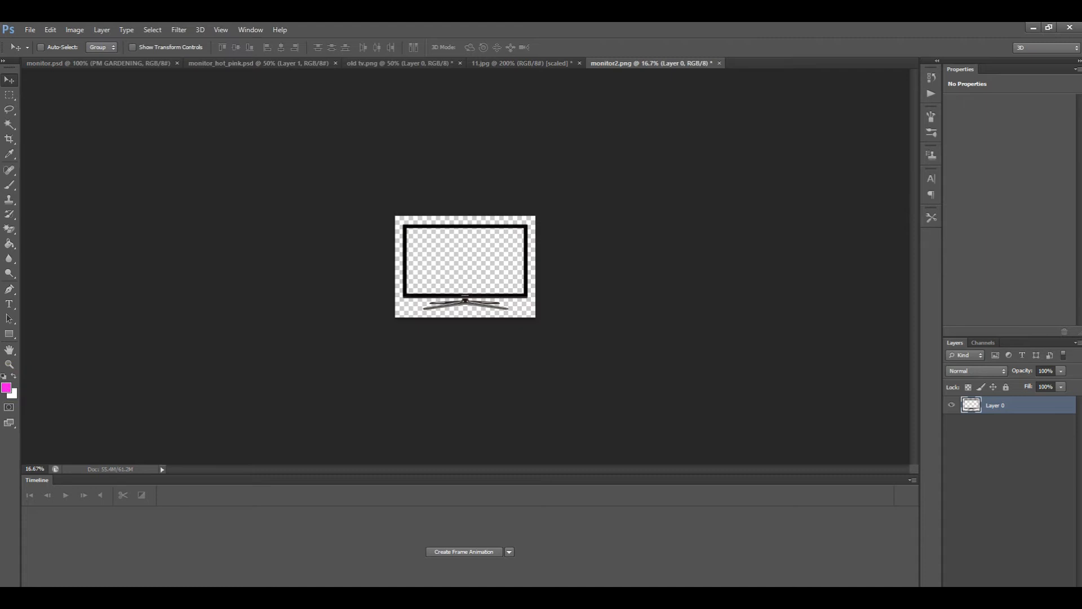
# Widen the canvas to 1920 pixels, keeping the monitor centered.
pyautogui.click(9, 364)
pyautogui.click(507, 276)
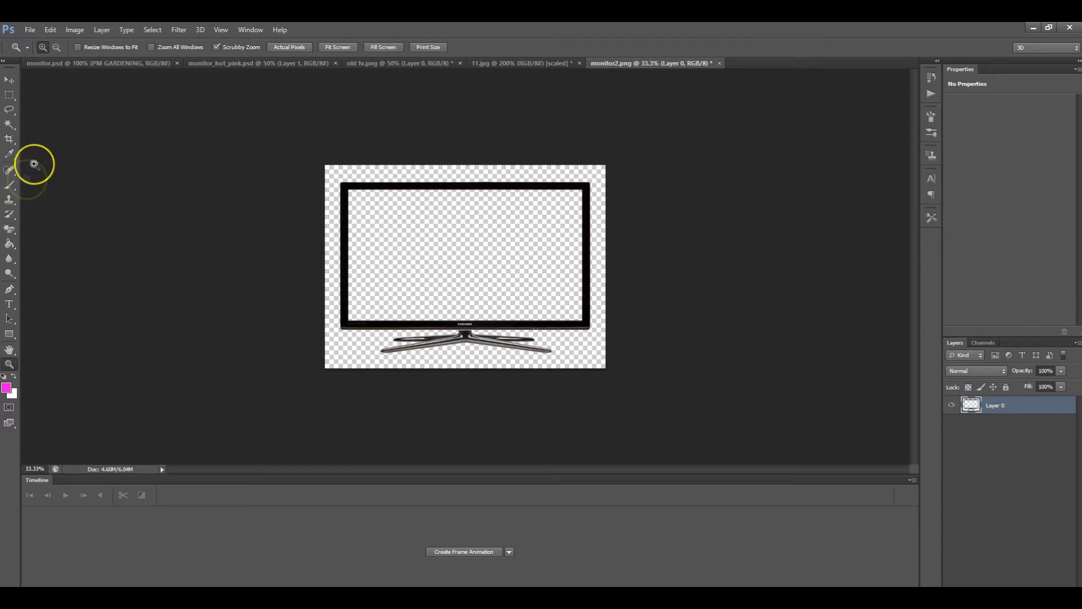
pyautogui.click(73, 30)
pyautogui.click(80, 123)
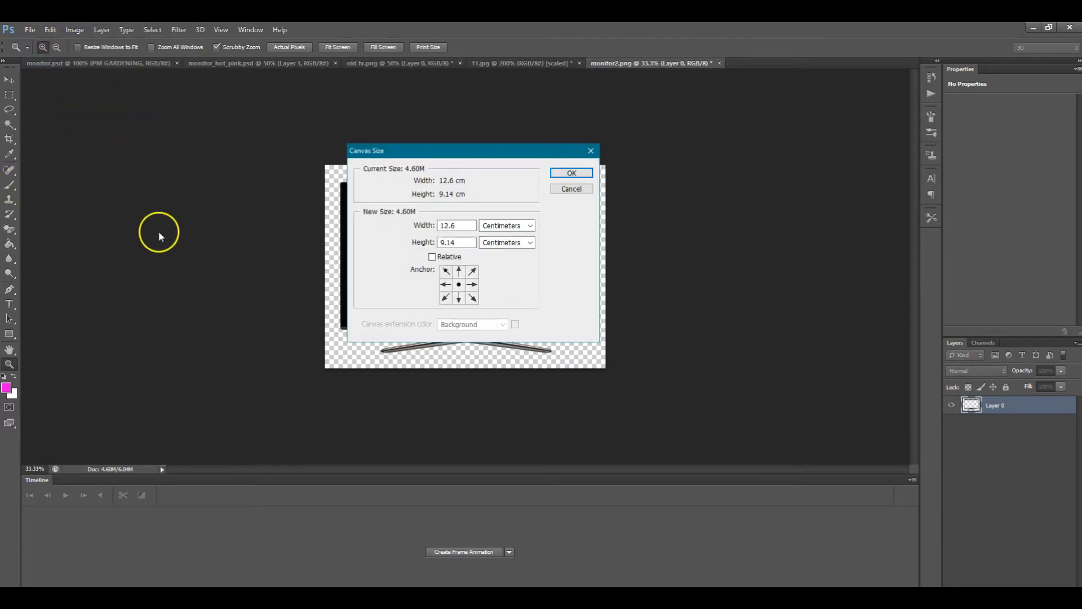
pyautogui.click(530, 225)
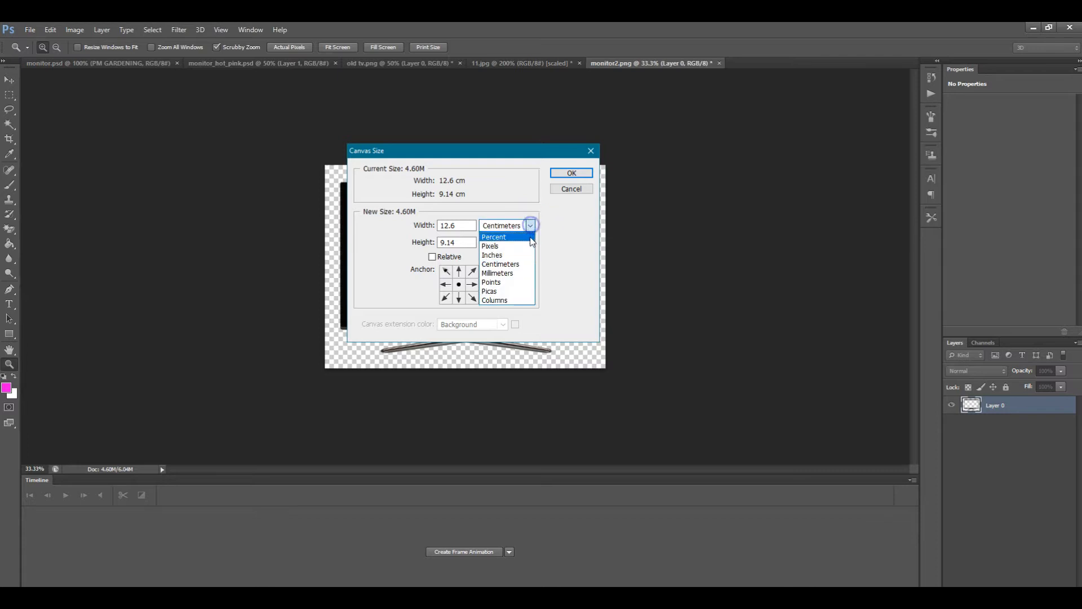
pyautogui.click(494, 243)
pyautogui.doubleClick(456, 225)
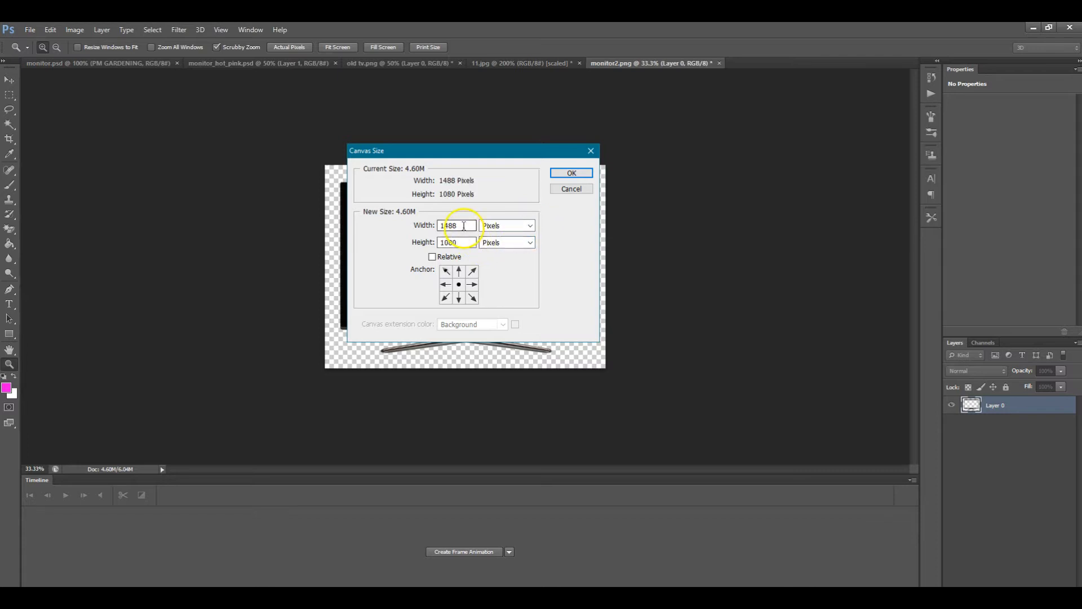
pyautogui.write('1920')
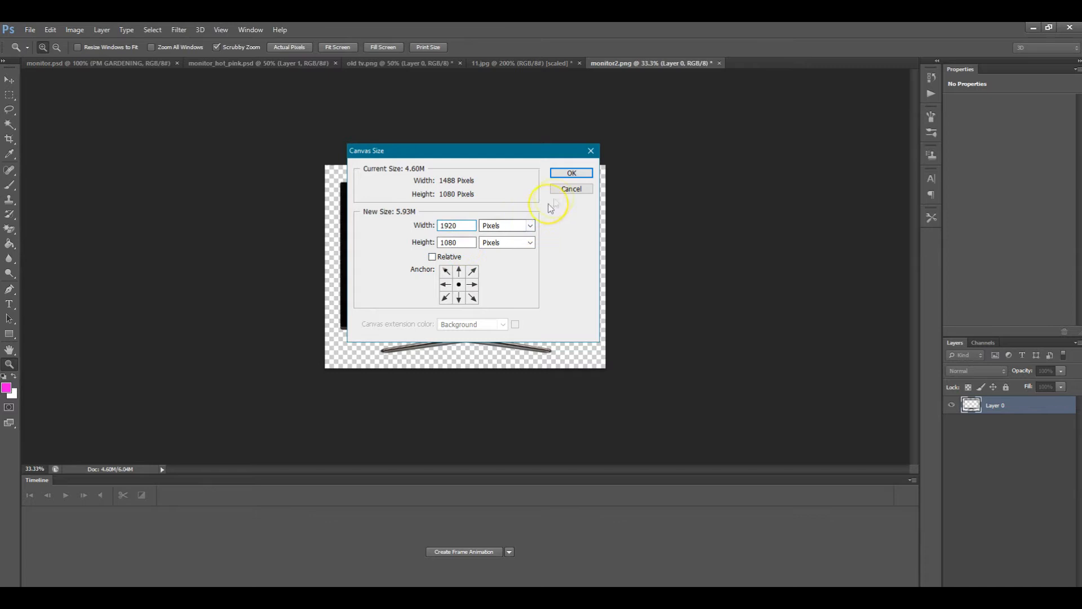
pyautogui.click(569, 174)
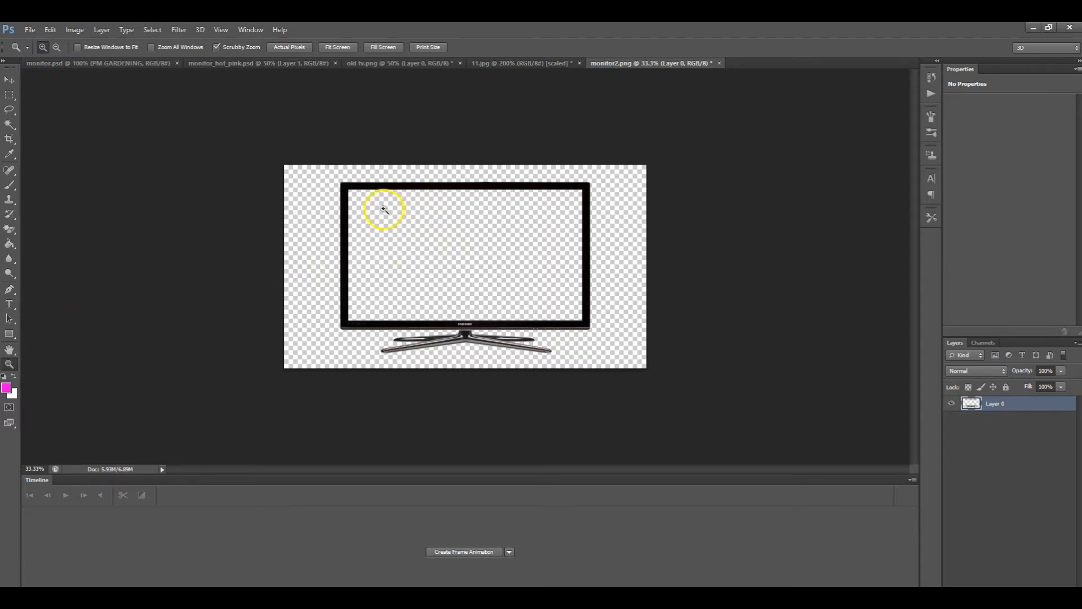
# Fill the transparent areas around the monitor with the magenta foreground color f907e5 using the Paint Bucket, leaving the screen area transparent.
pyautogui.click(9, 80)
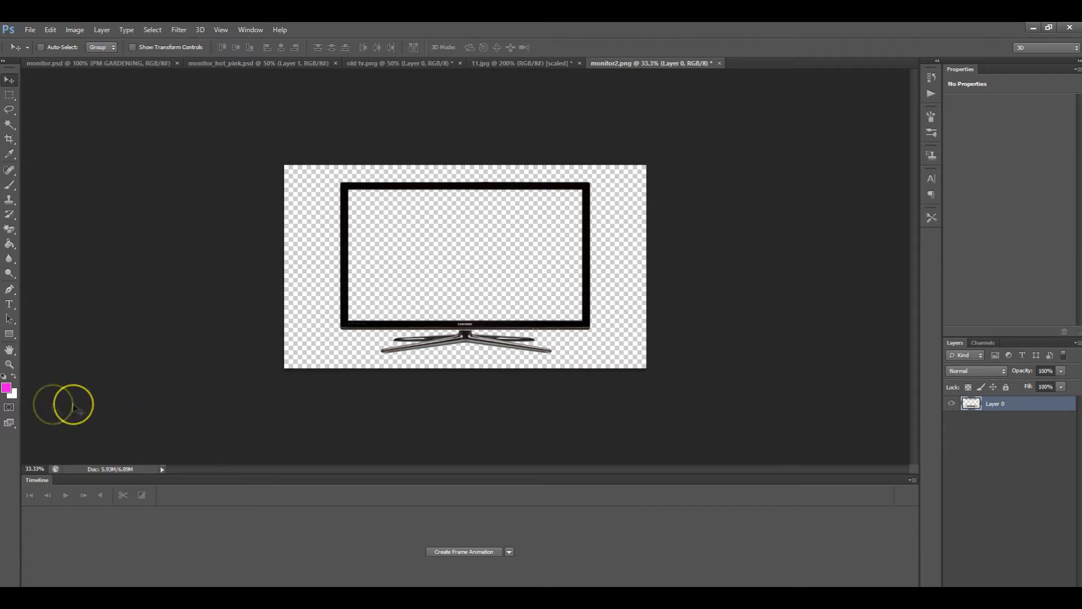
pyautogui.click(7, 389)
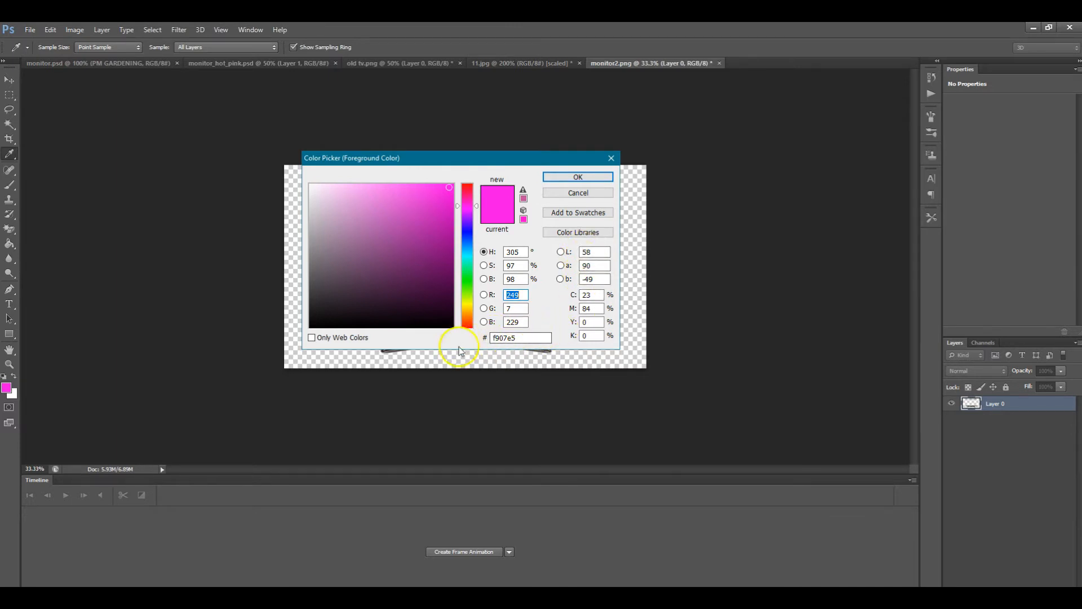
pyautogui.click(597, 197)
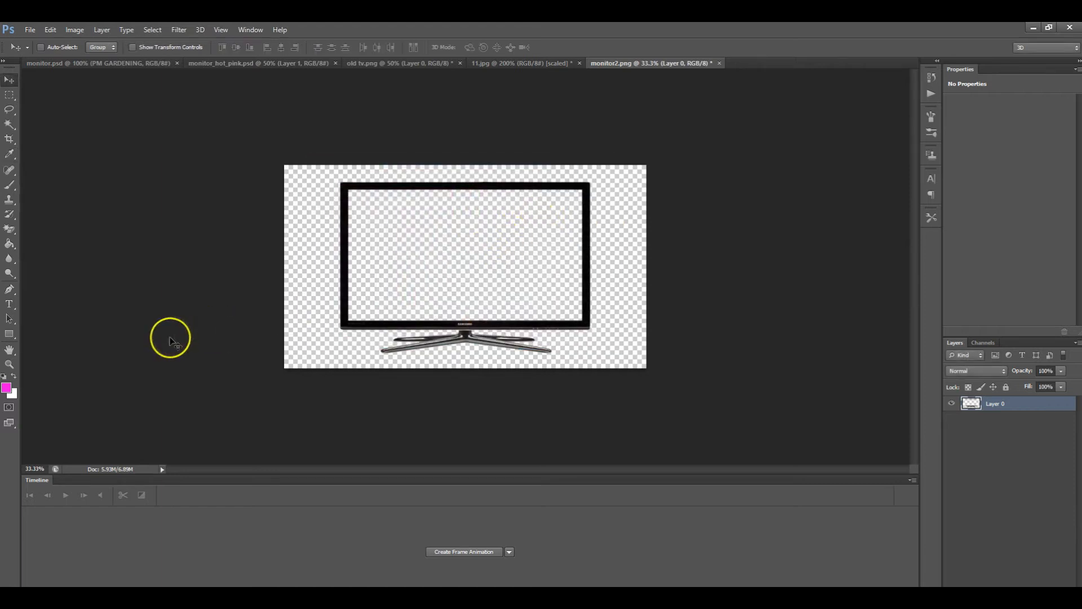
pyautogui.click(10, 243)
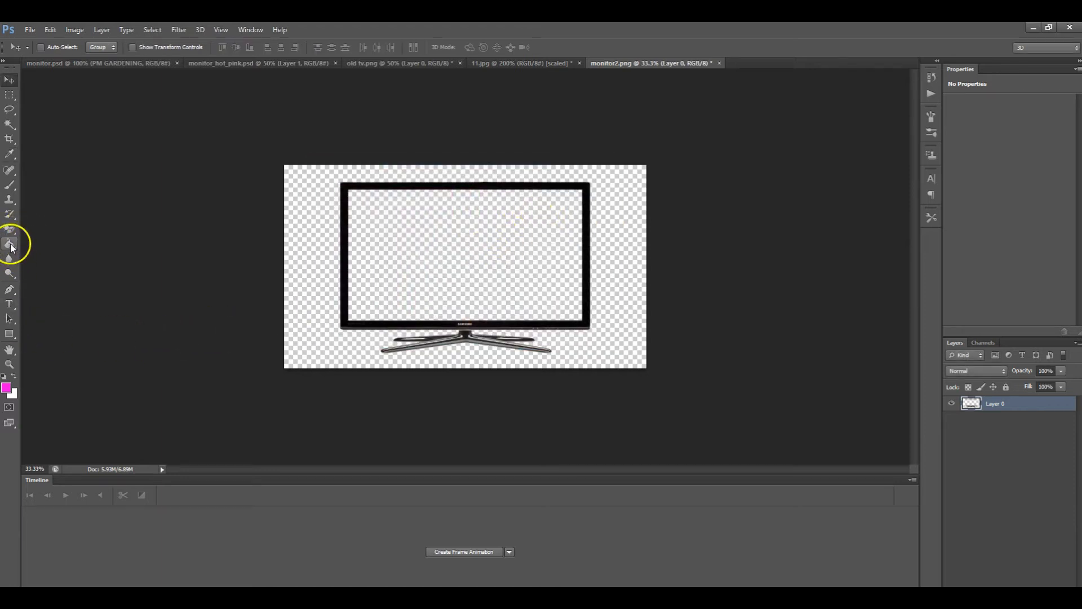
pyautogui.click(304, 294)
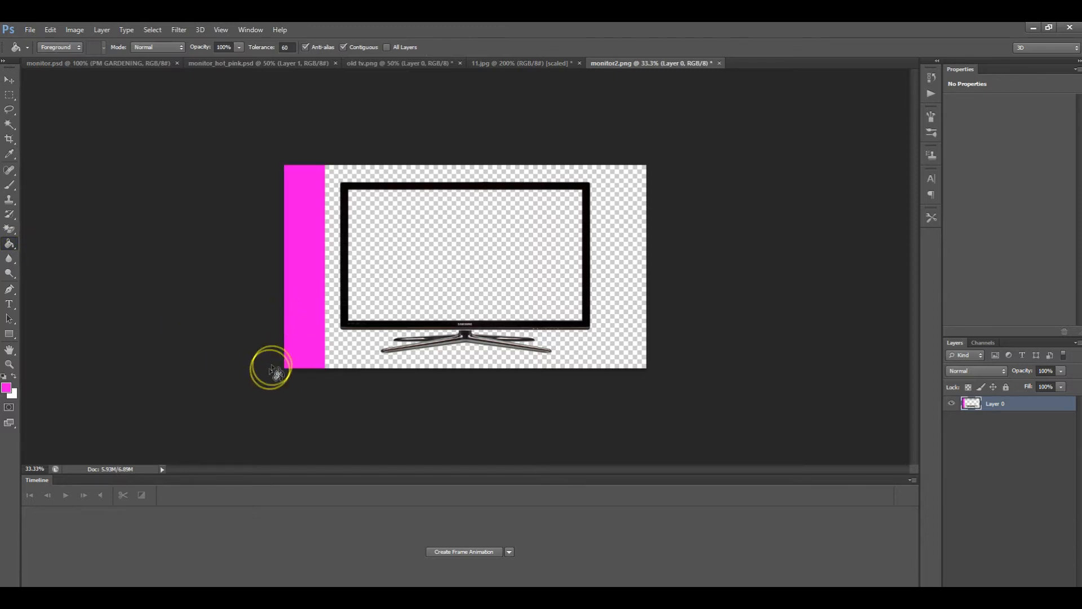
pyautogui.click(340, 350)
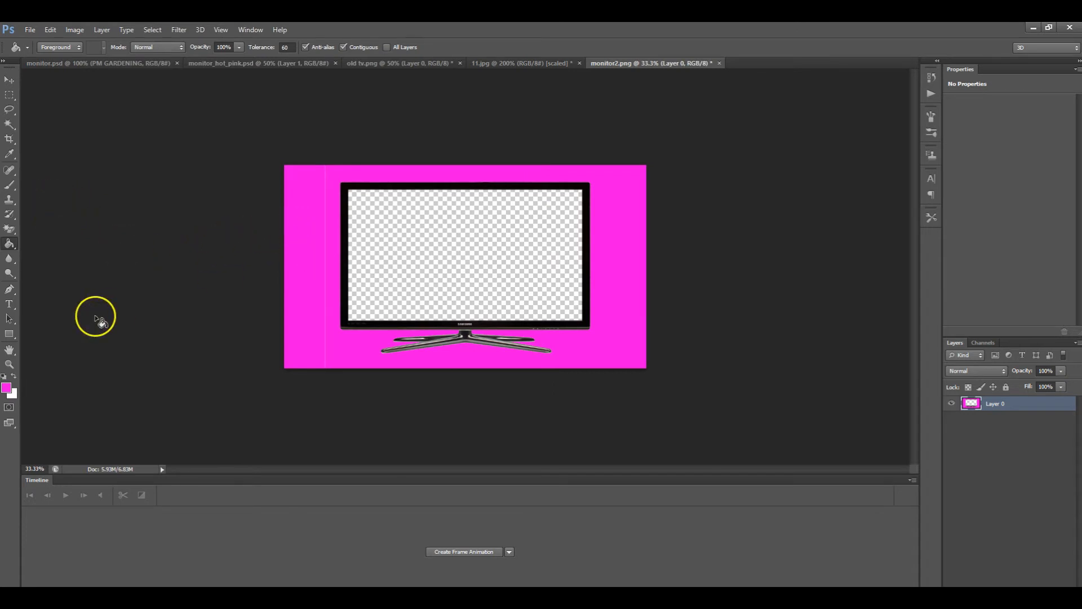
# Paint over the thin vertical seam in the magenta background beside the monitor with the 40 px Brush.
pyautogui.click(11, 365)
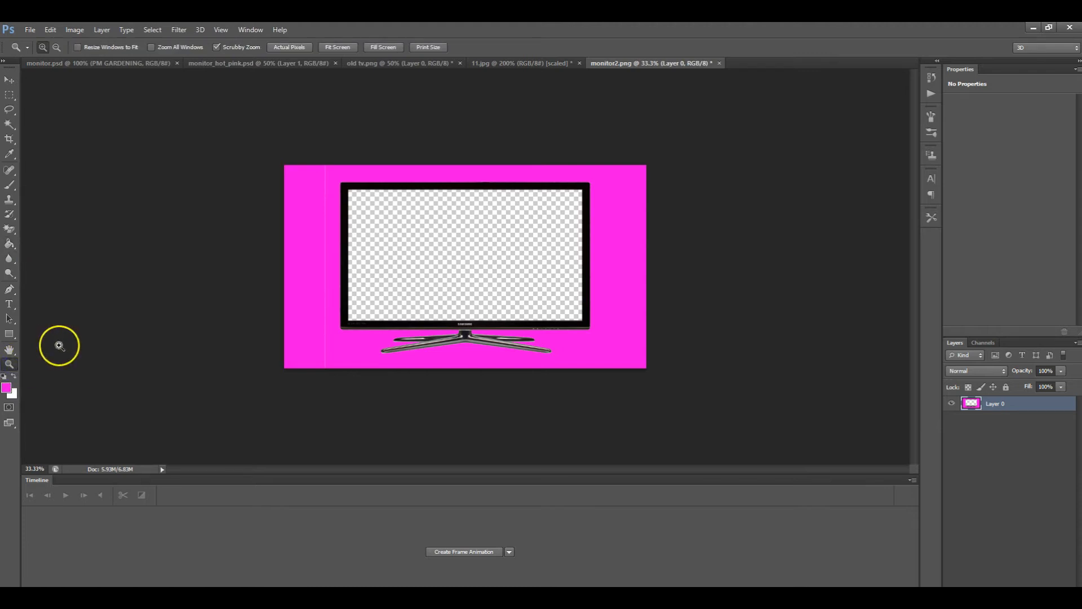
pyautogui.click(326, 249)
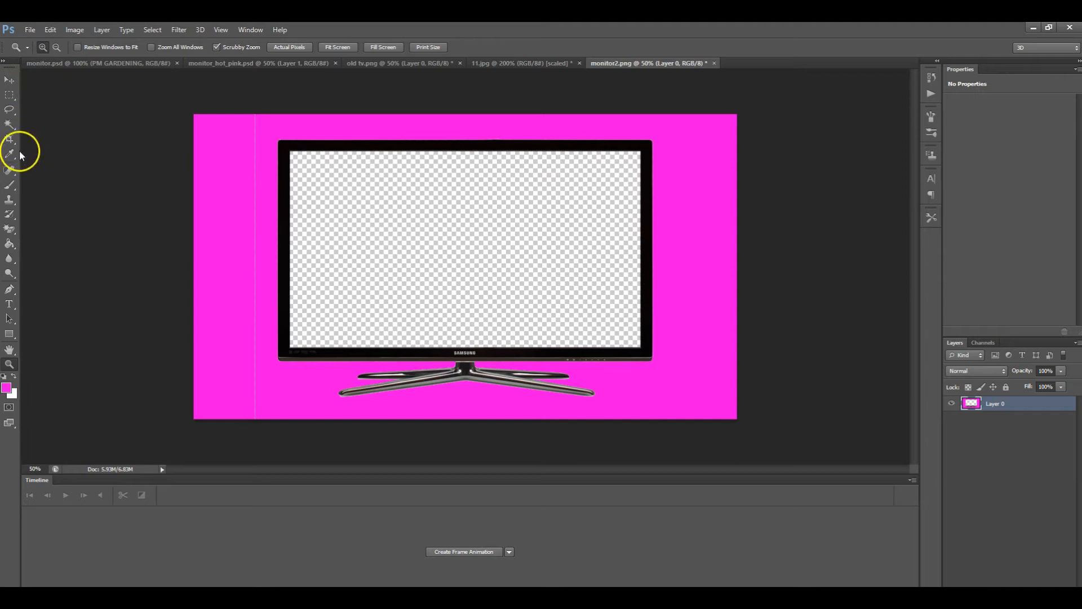
pyautogui.click(16, 187)
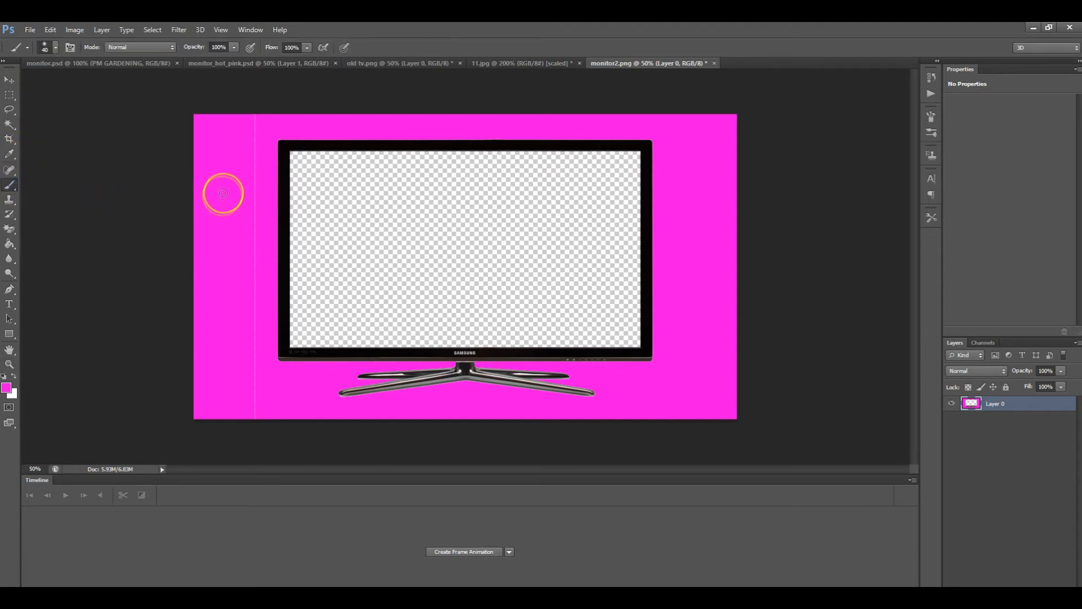
pyautogui.click(255, 128)
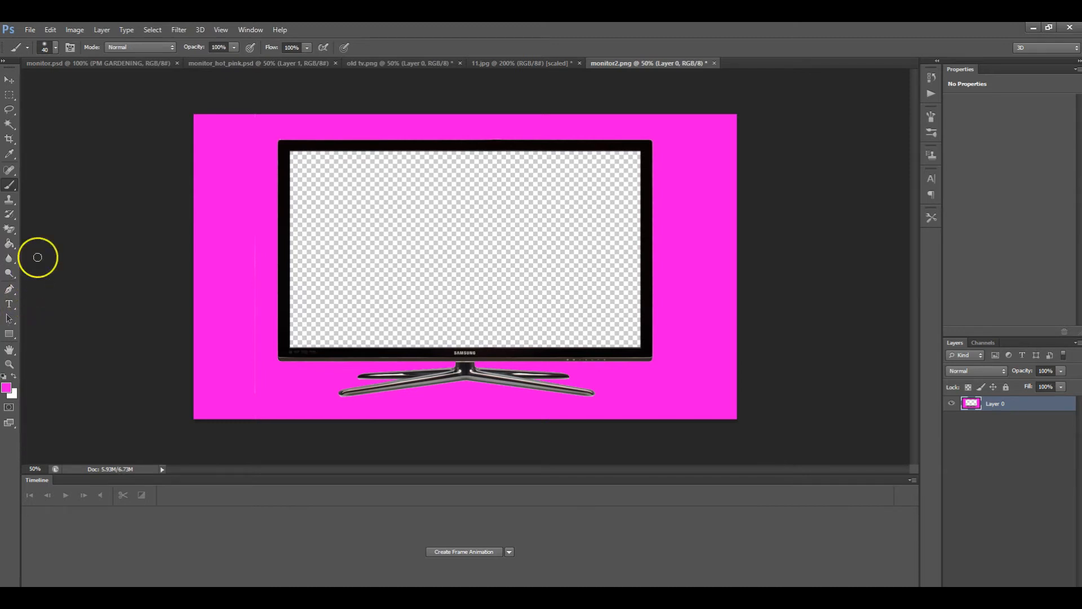
# Switch from the Magic Eraser to the regular Eraser tool and set its size to 16 px.
pyautogui.click(12, 234)
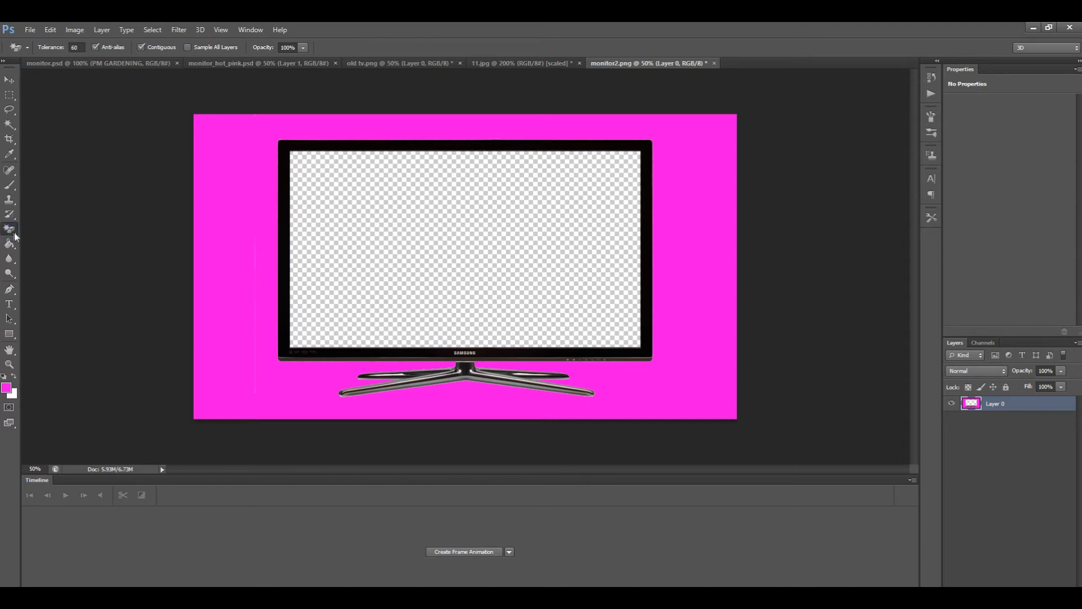
pyautogui.click(15, 236)
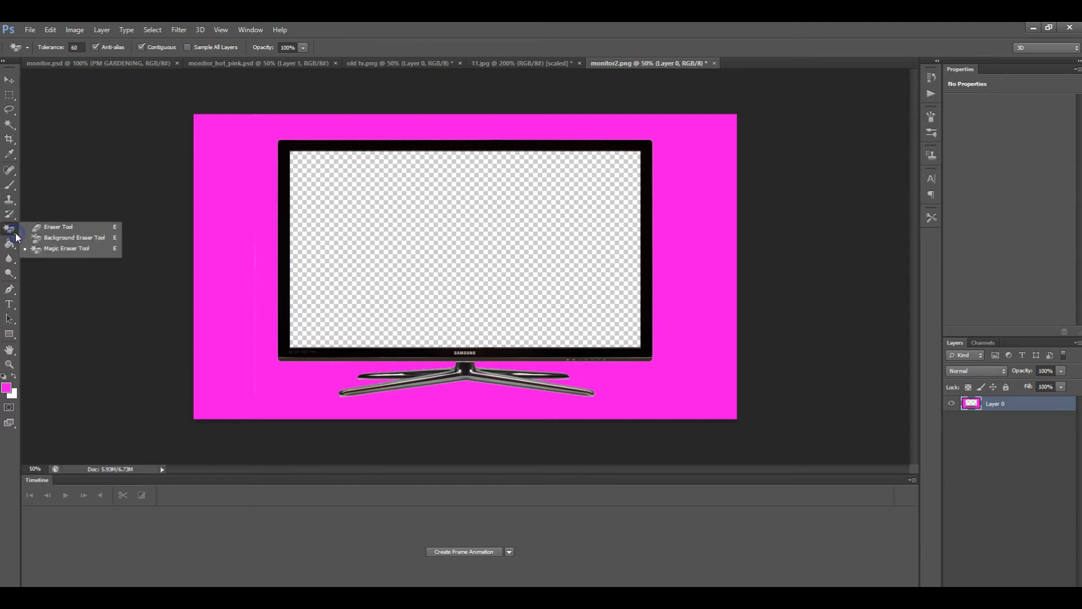
pyautogui.click(53, 232)
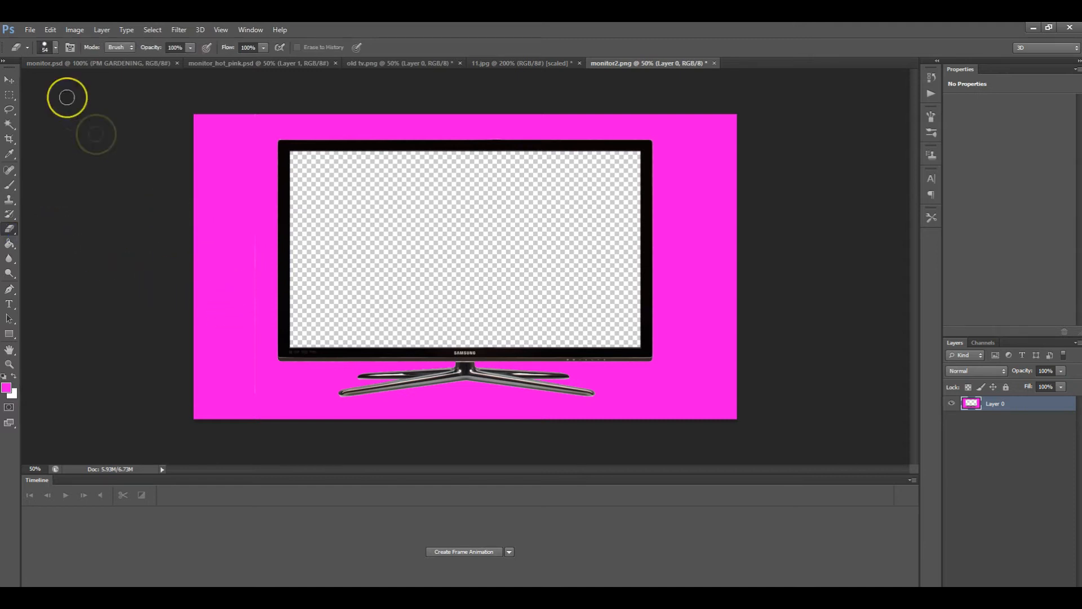
pyautogui.click(56, 49)
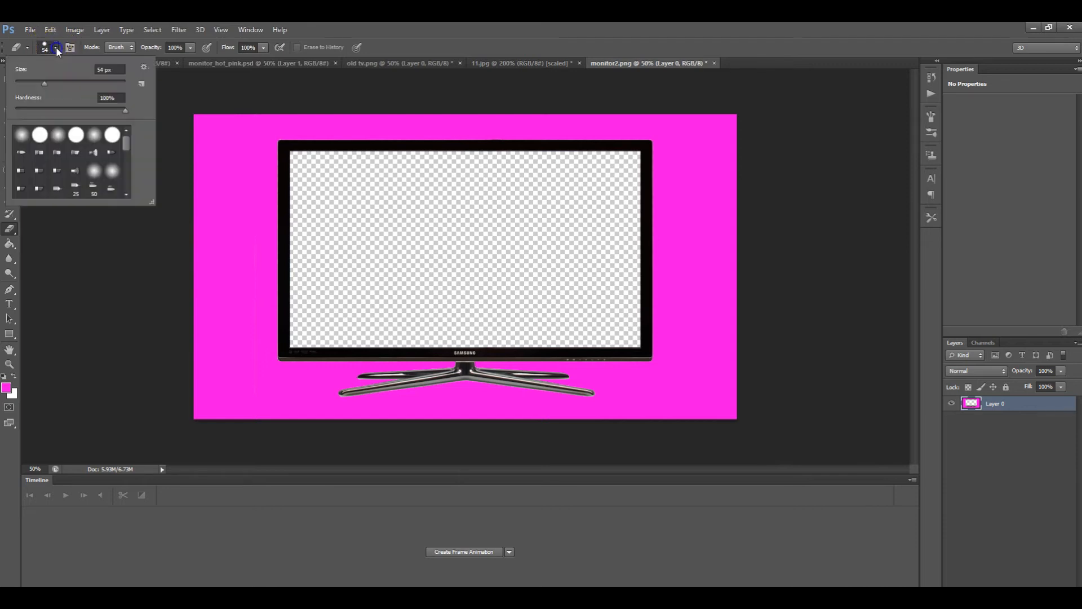
pyautogui.click(32, 83)
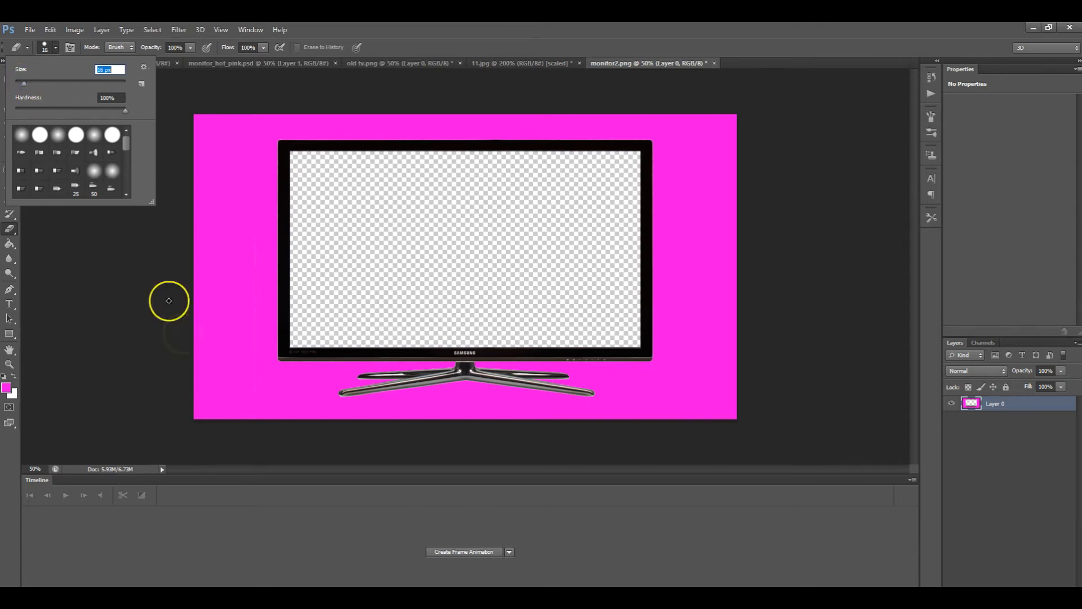
pyautogui.click(65, 348)
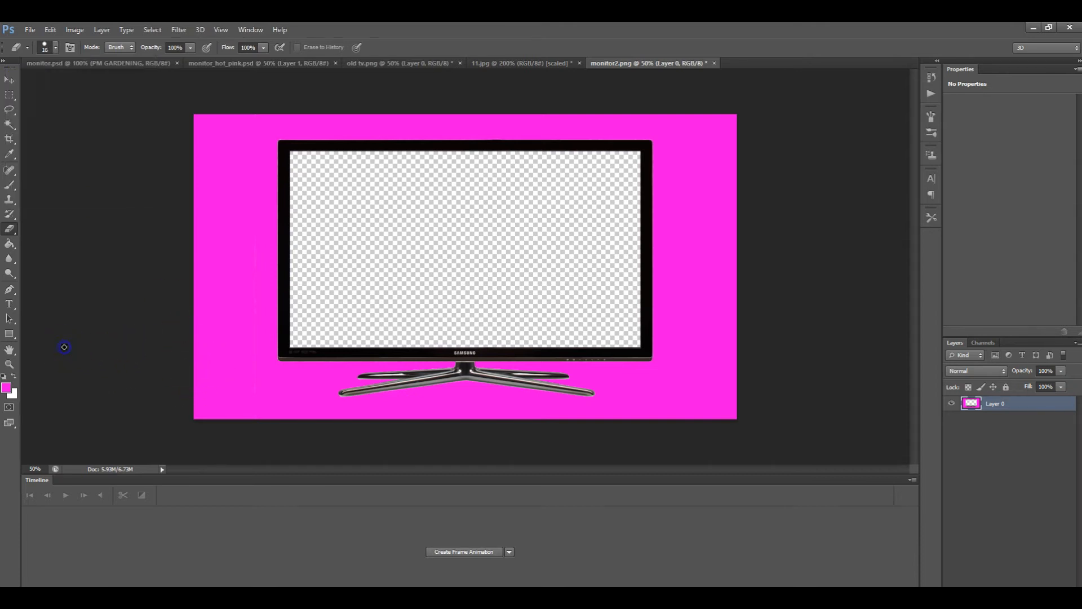
# Set the foreground color to the near-black 070507 sampled from the bezel beside the SAMSUNG logo, and activate the Eraser tool.
pyautogui.click(10, 365)
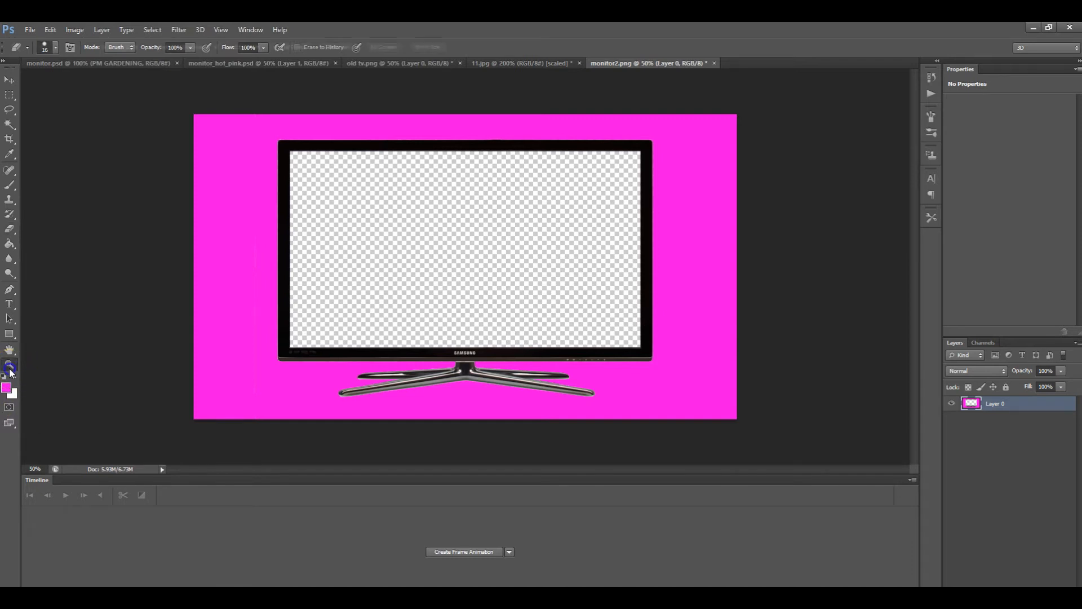
pyautogui.click(471, 353)
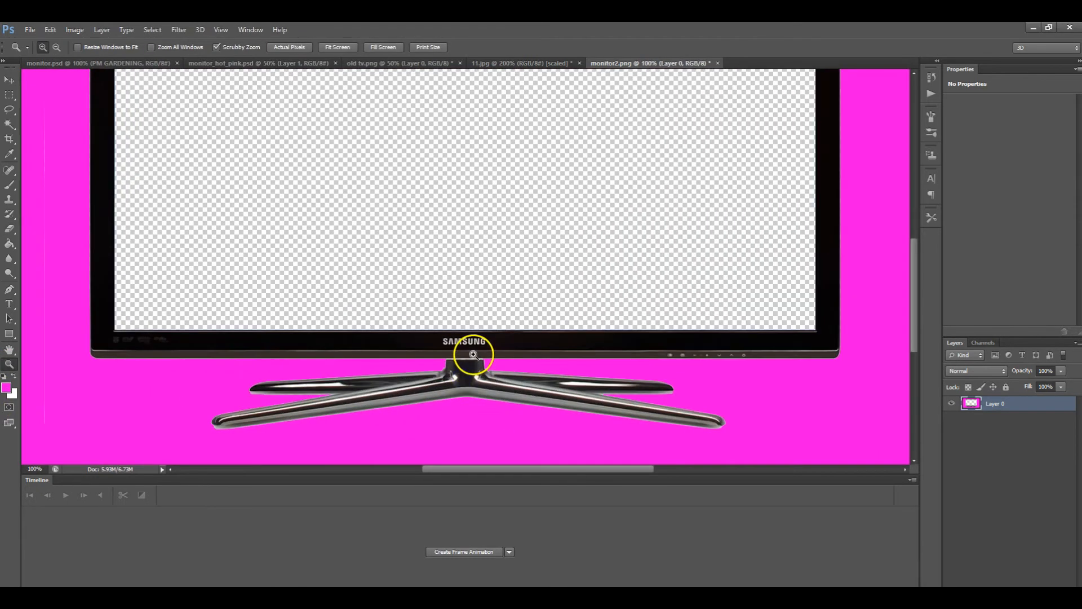
pyautogui.click(474, 352)
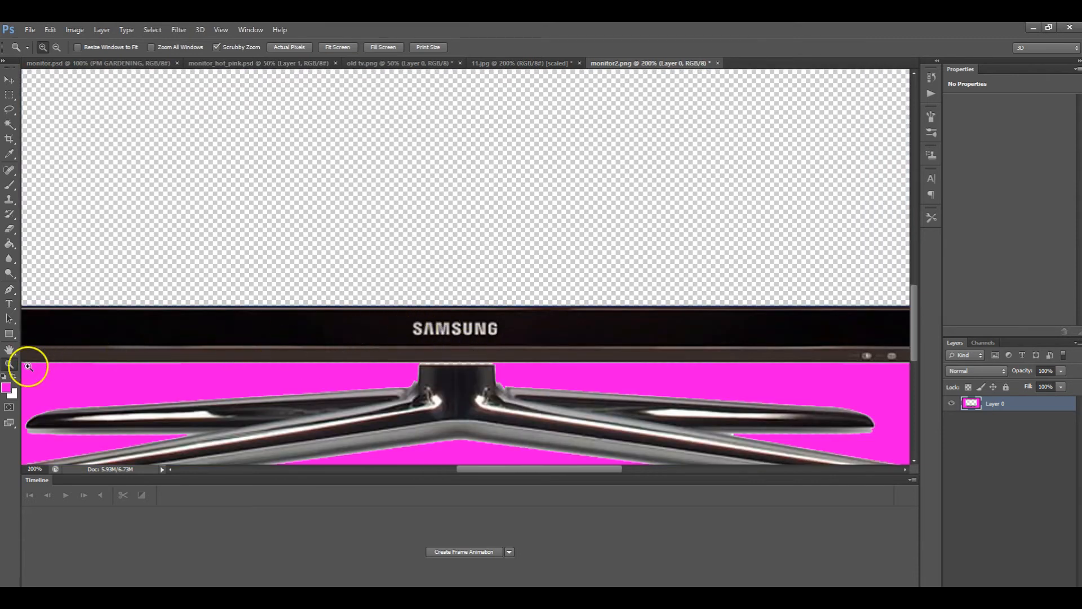
pyautogui.click(15, 379)
pyautogui.click(7, 386)
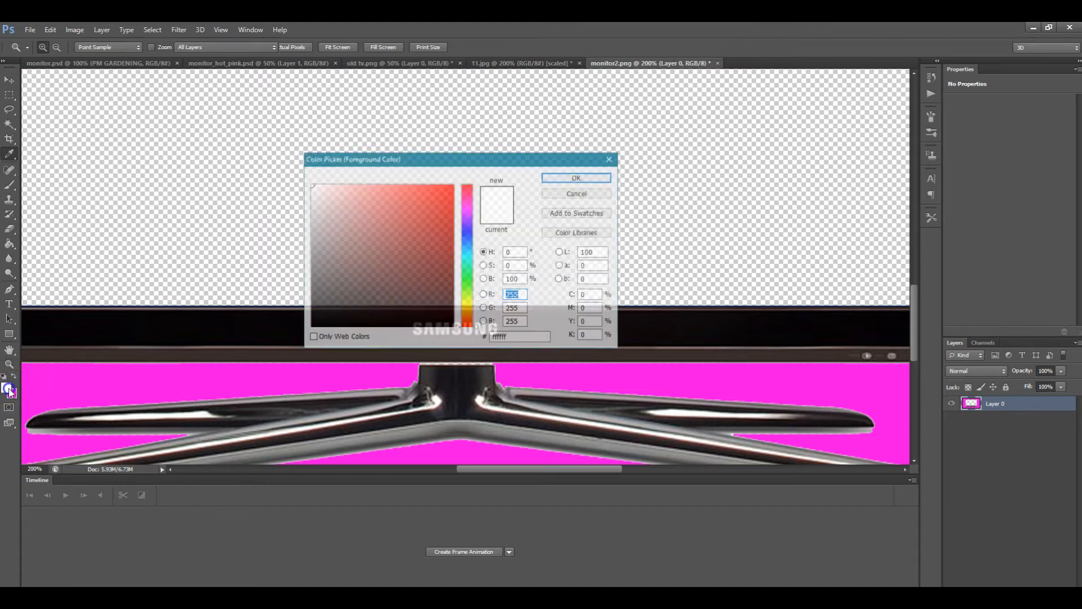
pyautogui.moveTo(402, 287); pyautogui.dragTo(294, 334)
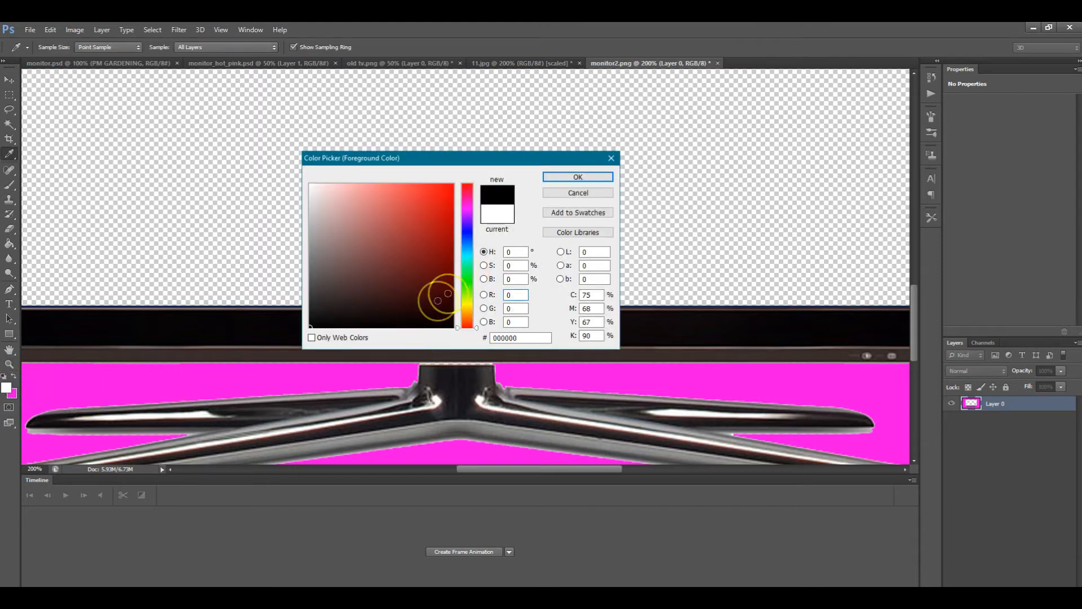
pyautogui.click(271, 316)
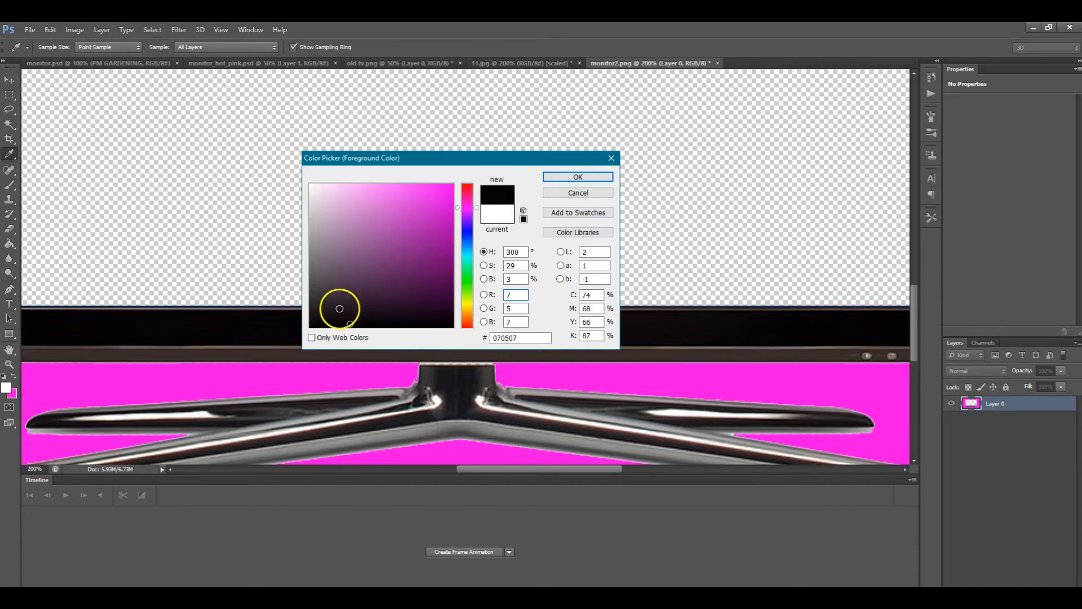
pyautogui.click(578, 177)
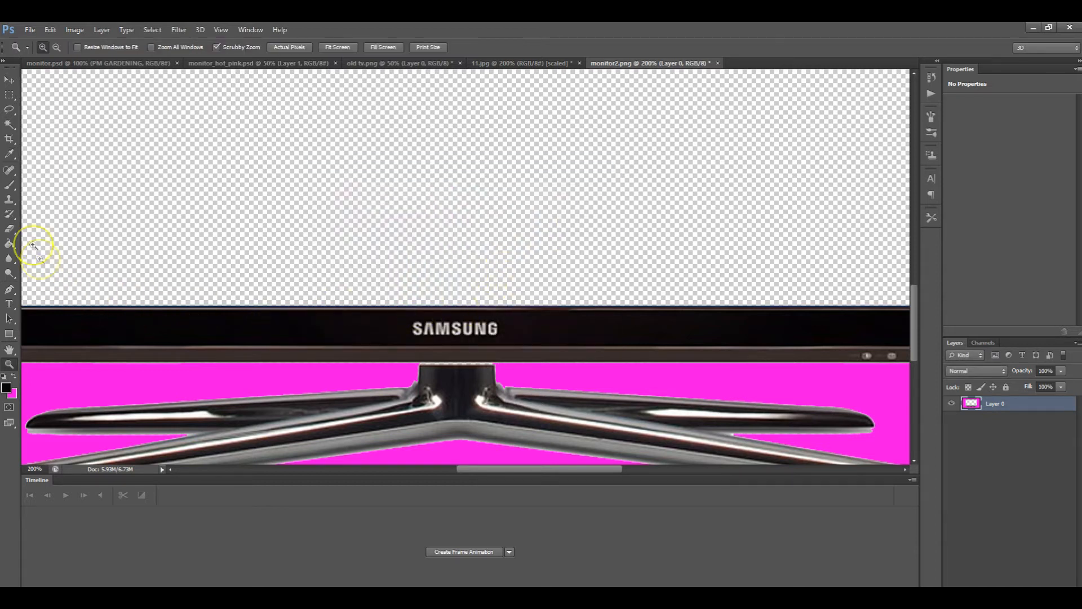
pyautogui.click(9, 228)
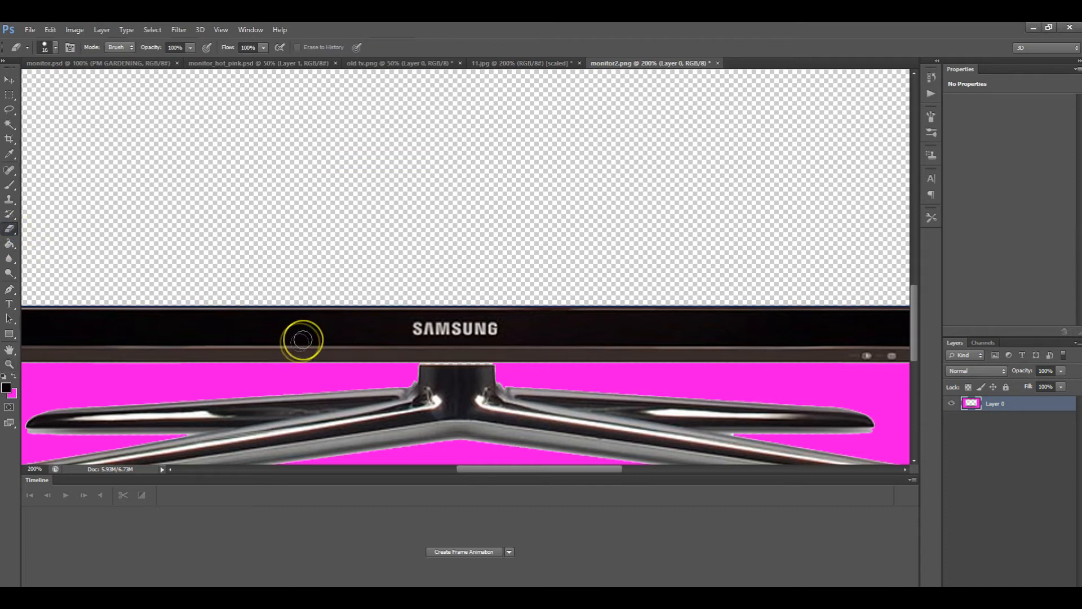
# Cover the SAMSUNG logo on the lower bezel with the near-black foreground color, using the Brush at 24 px.
pyautogui.click(417, 328)
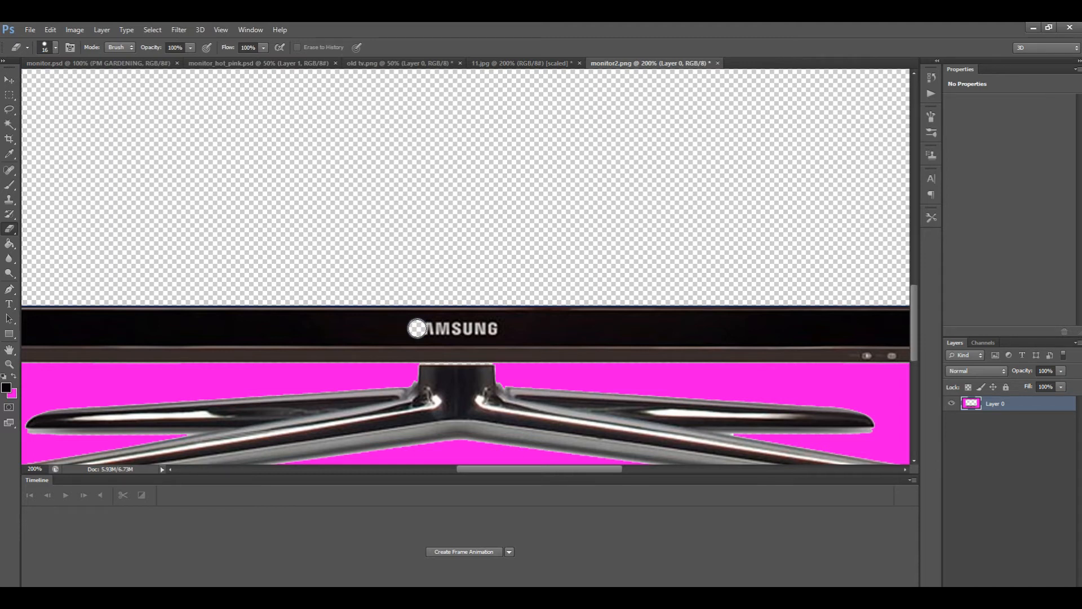
pyautogui.click(9, 185)
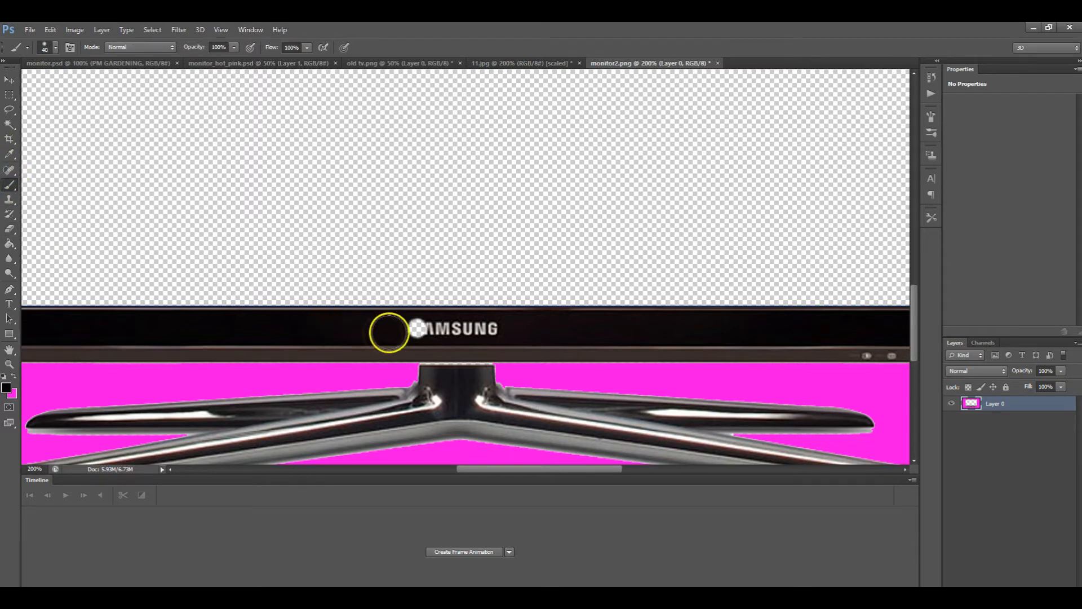
pyautogui.click(55, 47)
pyautogui.moveTo(37, 80); pyautogui.dragTo(28, 80)
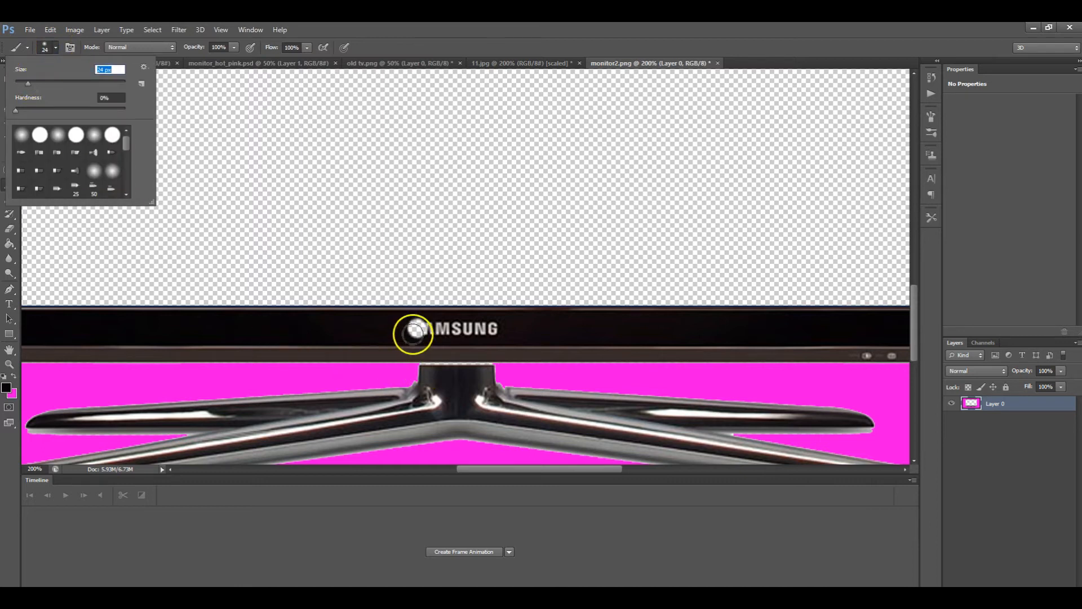
pyautogui.click(414, 329)
pyautogui.moveTo(420, 330)
pyautogui.mouseDown()
pyautogui.moveTo(404, 322)
pyautogui.moveTo(500, 329)
pyautogui.moveTo(423, 322)
pyautogui.mouseUp()
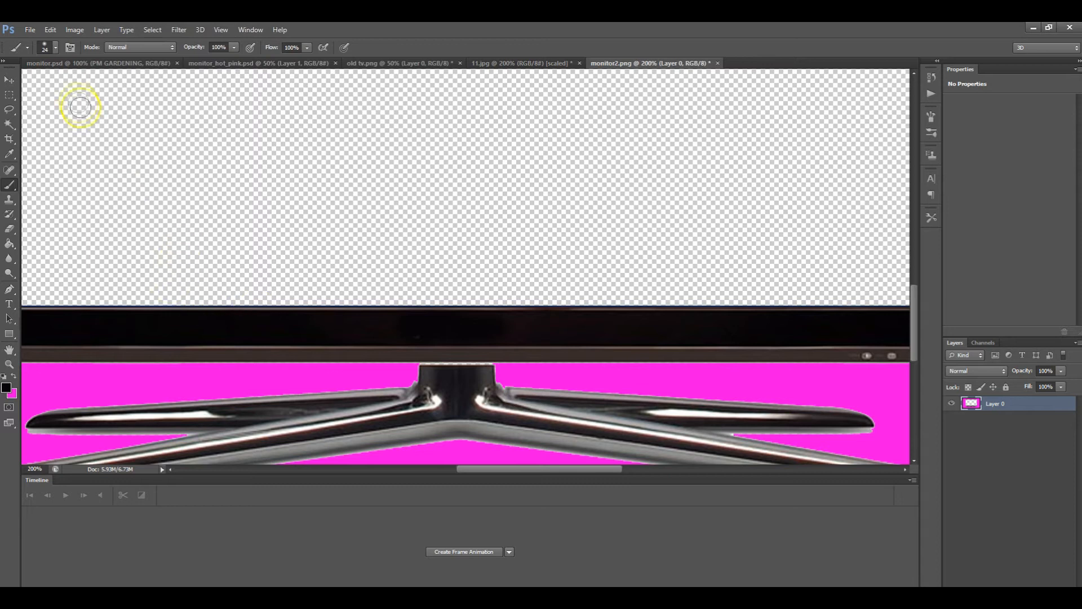
# Start a text line on the bezel where the logo was, with the font size at 6 pt and the color white.
pyautogui.click(9, 80)
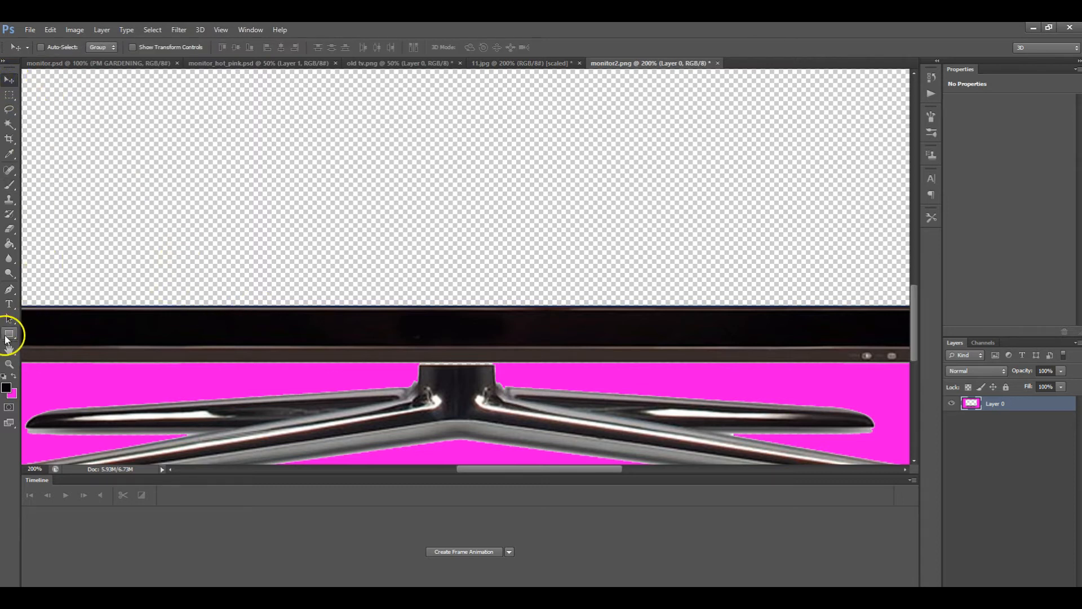
pyautogui.click(9, 304)
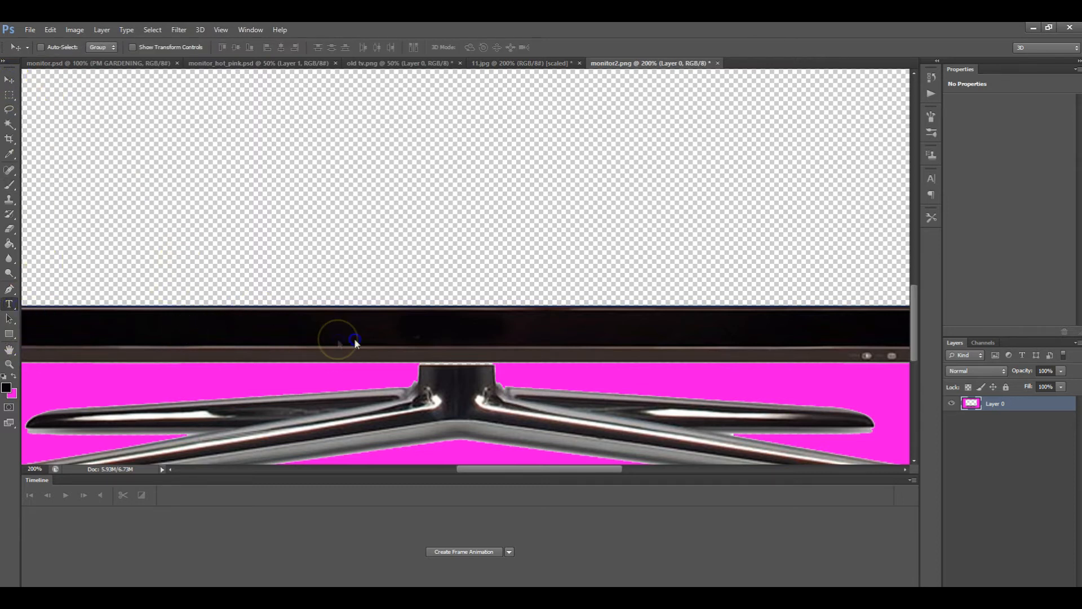
pyautogui.click(416, 327)
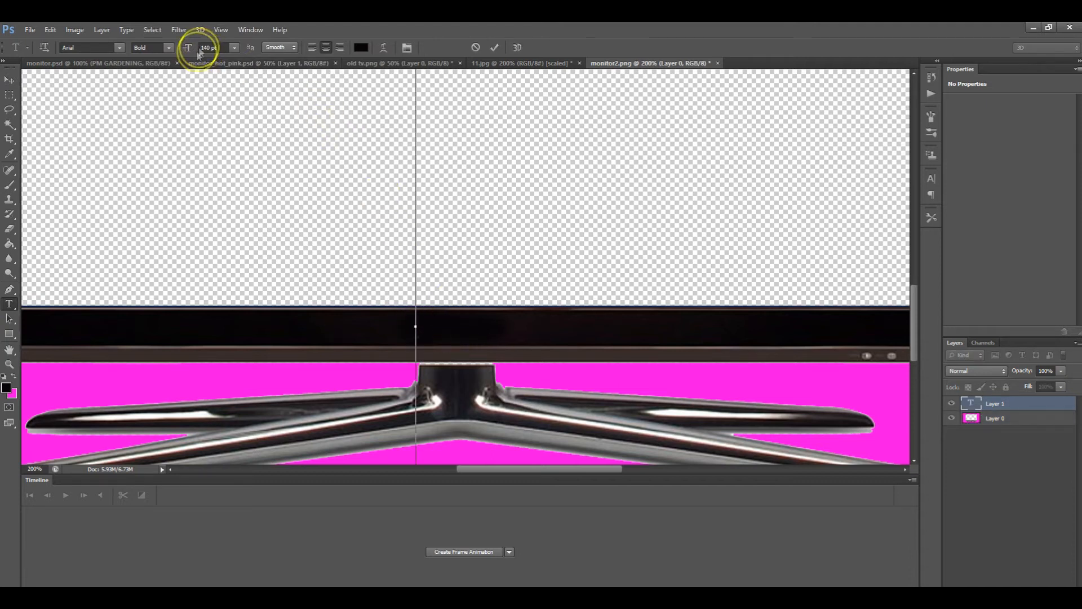
pyautogui.click(234, 47)
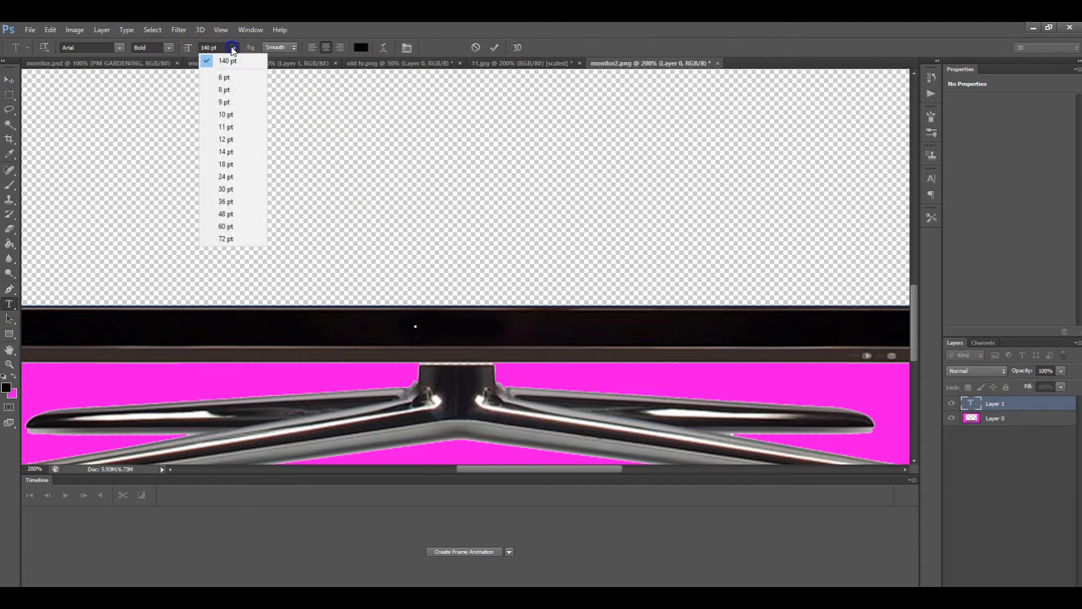
pyautogui.click(225, 79)
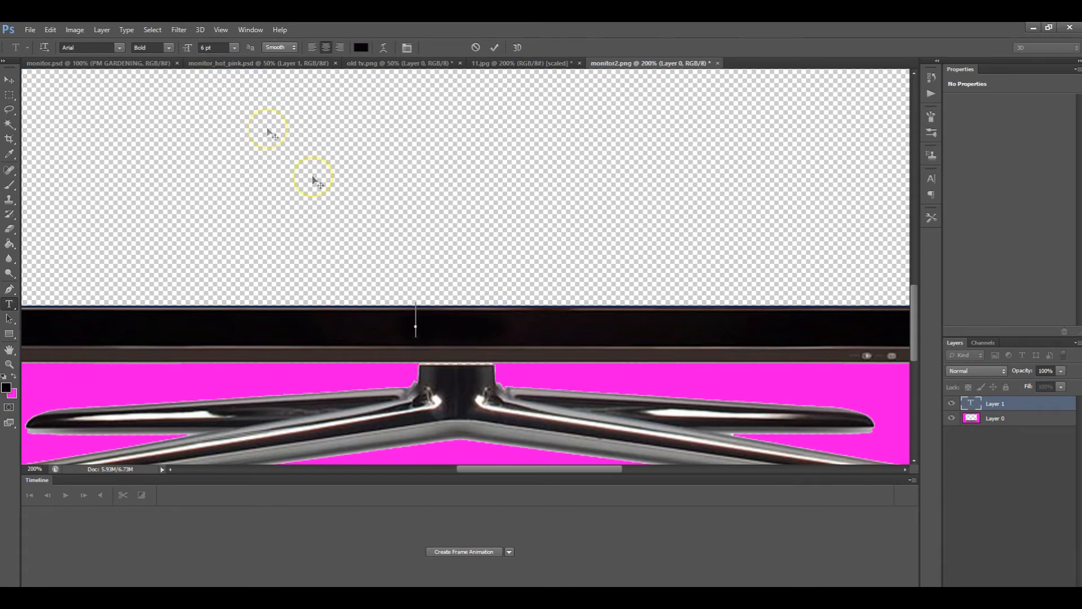
pyautogui.click(361, 47)
pyautogui.click(369, 220)
pyautogui.moveTo(291, 167); pyautogui.dragTo(289, 166)
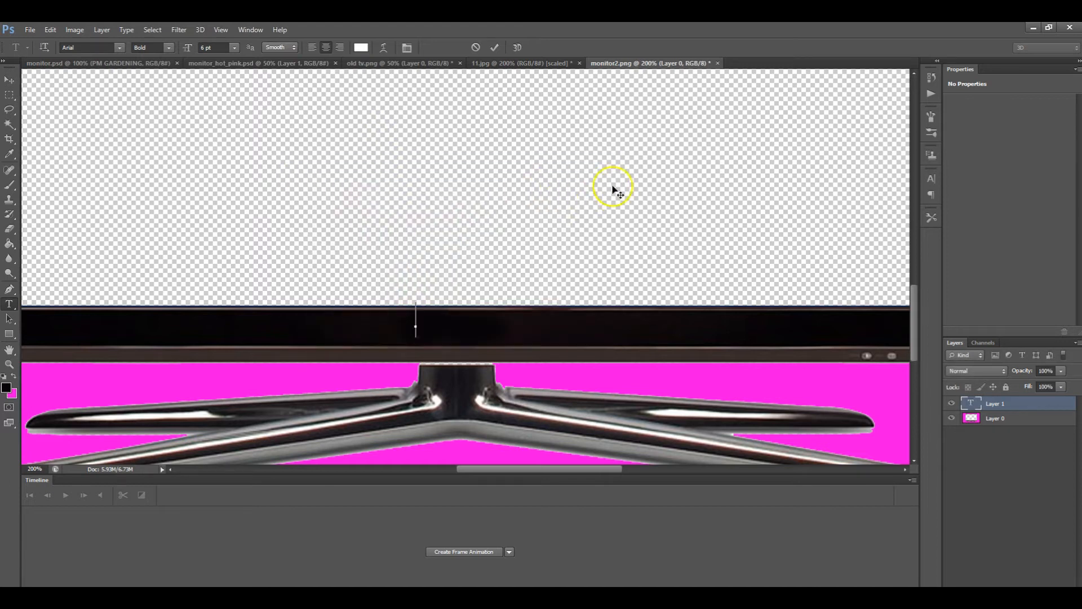
# Enter the text PM GARDENING and move it to the middle of the lower bezel above the stand.
pyautogui.write('PM')
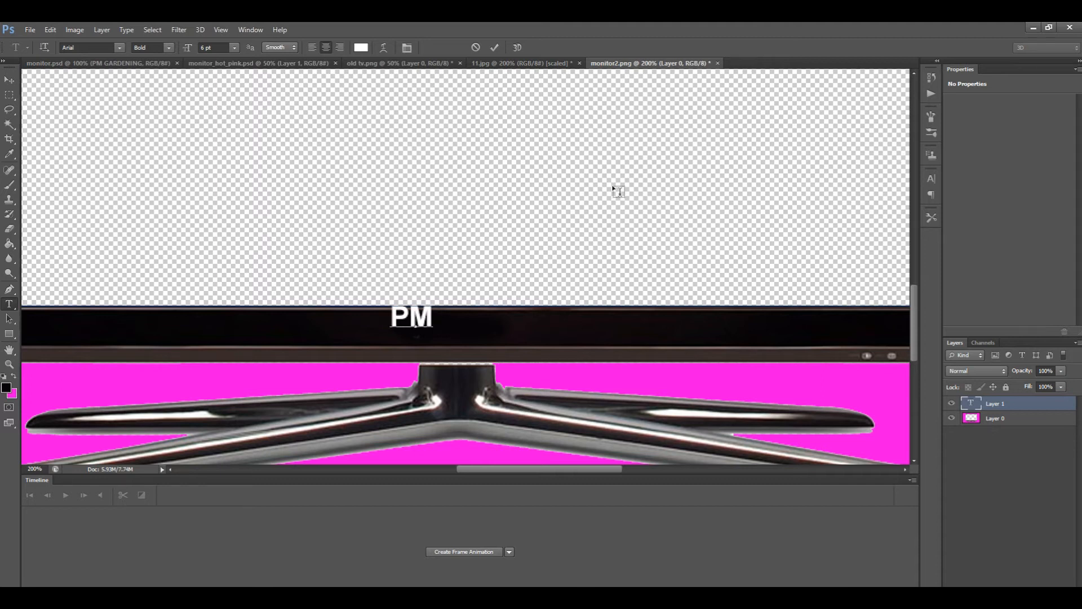
pyautogui.write(' GARDENING')
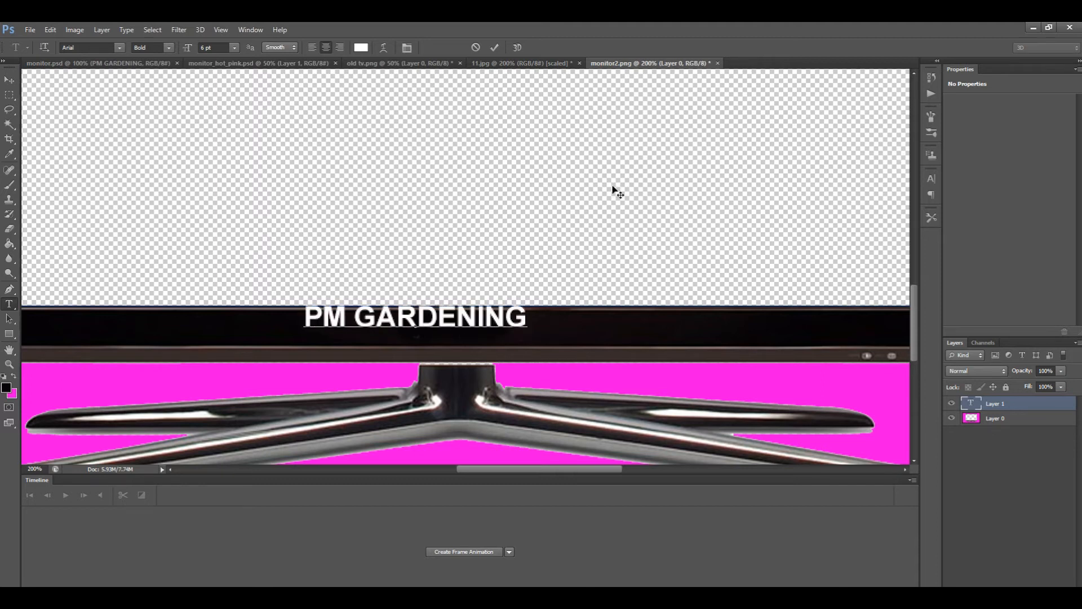
pyautogui.click(9, 80)
pyautogui.moveTo(393, 305); pyautogui.dragTo(460, 334)
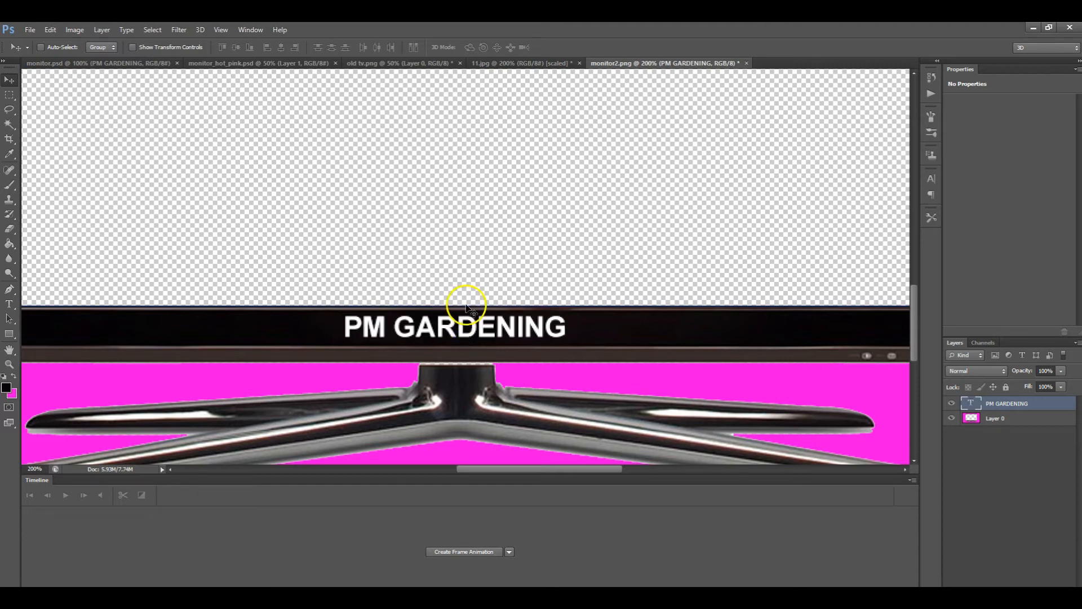
# Set the PM GARDENING text to 4 pt and nudge it so it sits centered in the bezel.
pyautogui.click(10, 304)
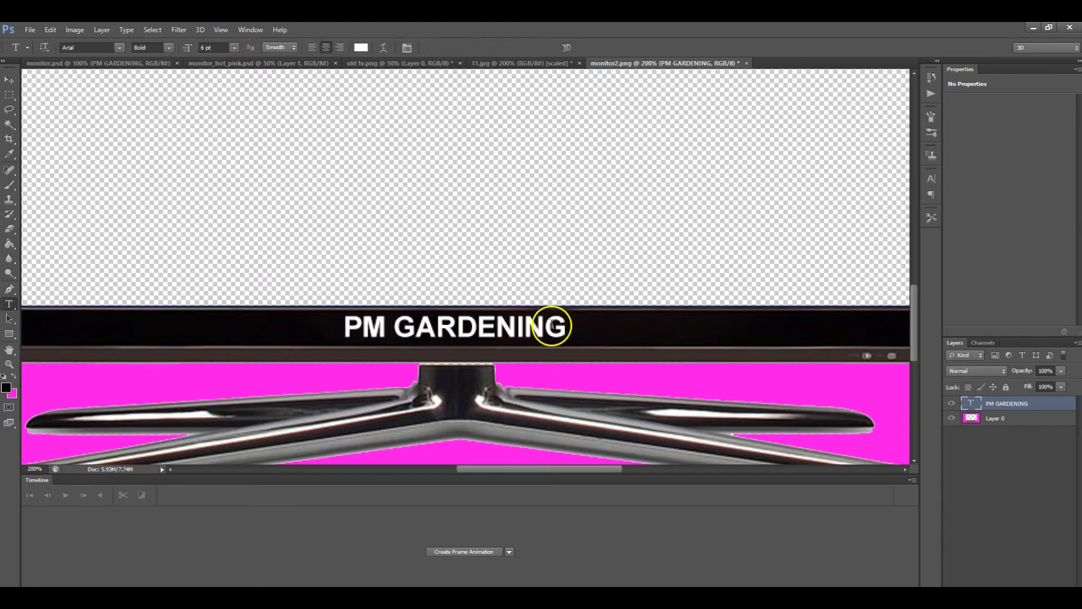
pyautogui.moveTo(563, 324); pyautogui.dragTo(343, 327)
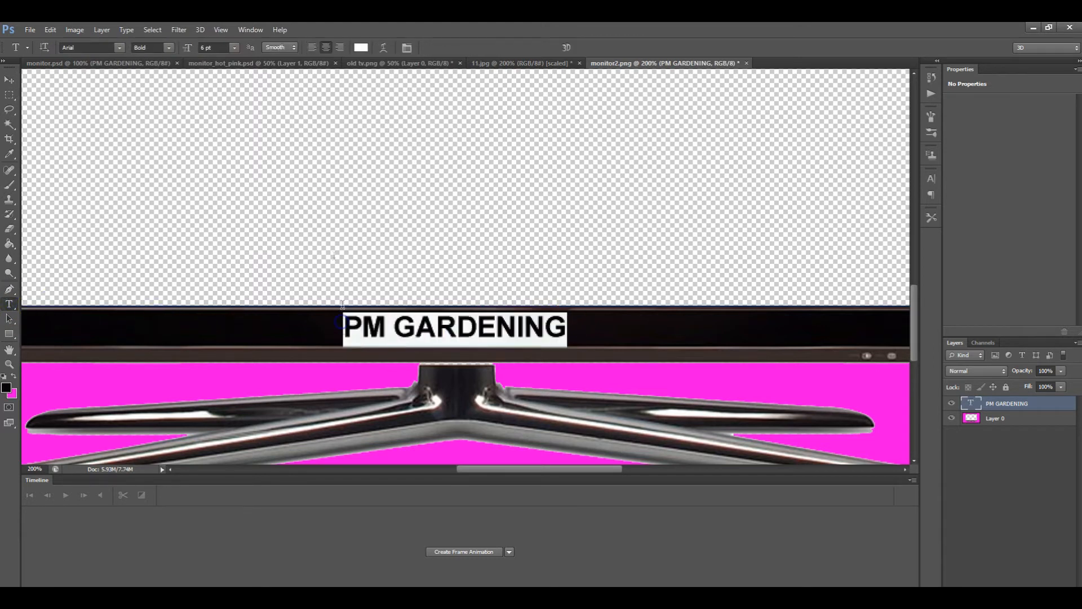
pyautogui.click(204, 49)
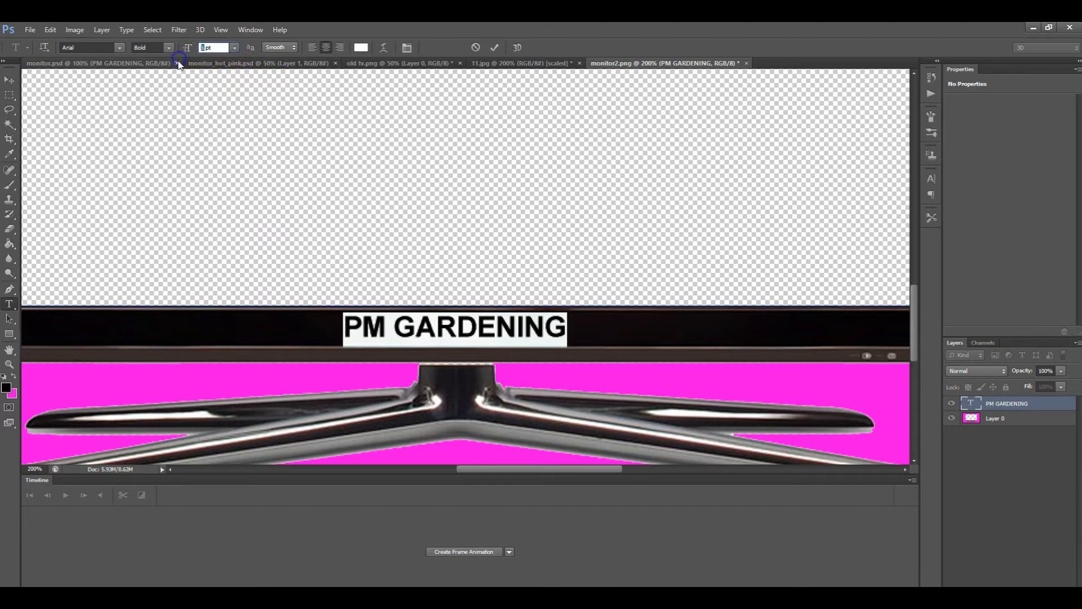
pyautogui.write('4')
pyautogui.press('Return')
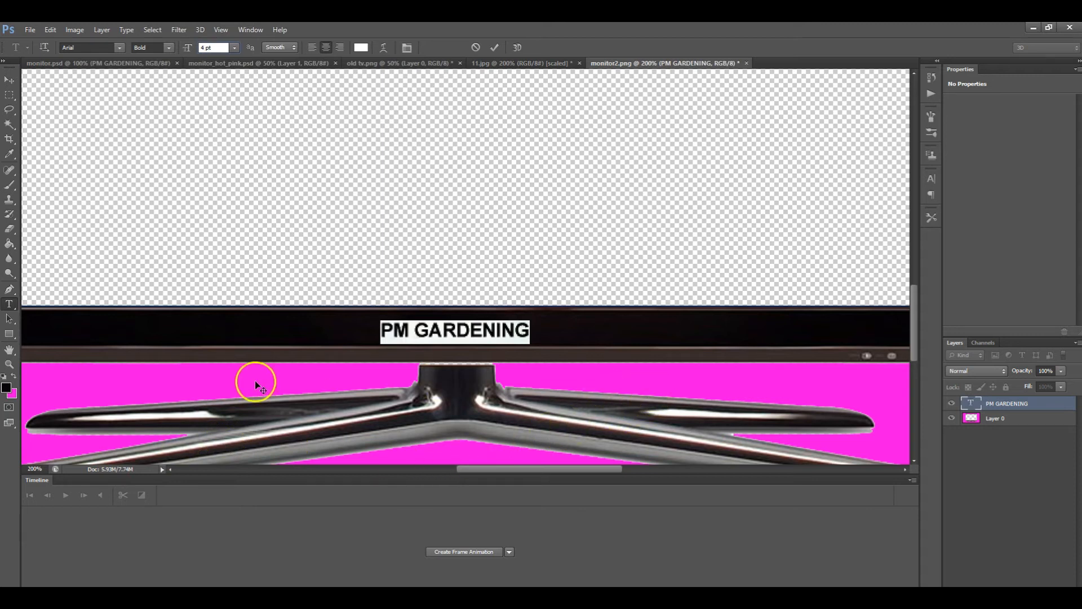
pyautogui.click(10, 79)
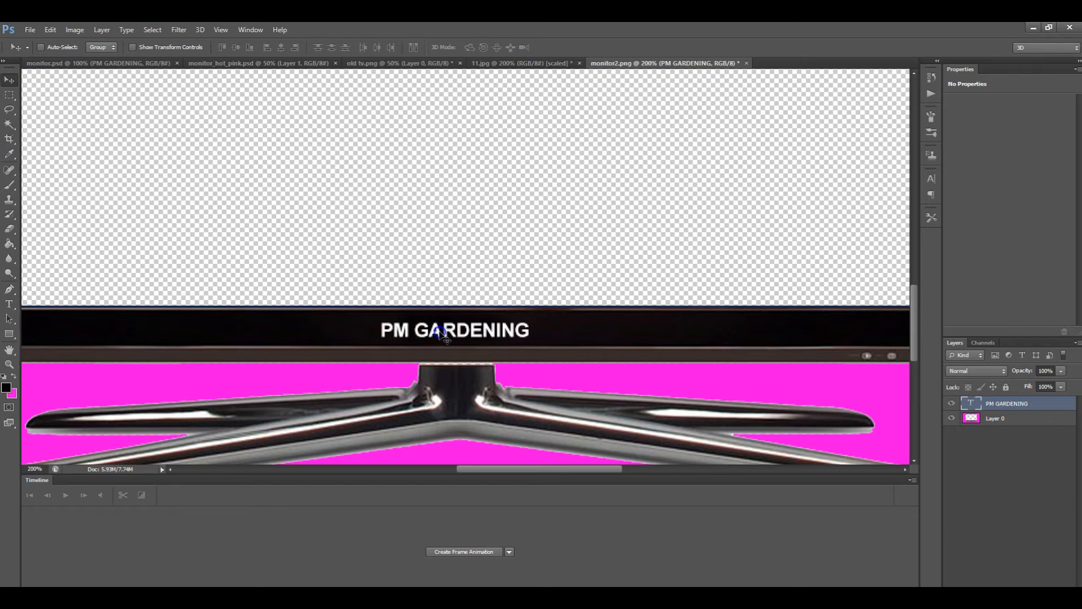
pyautogui.moveTo(440, 331); pyautogui.dragTo(437, 329)
pyautogui.click(396, 403)
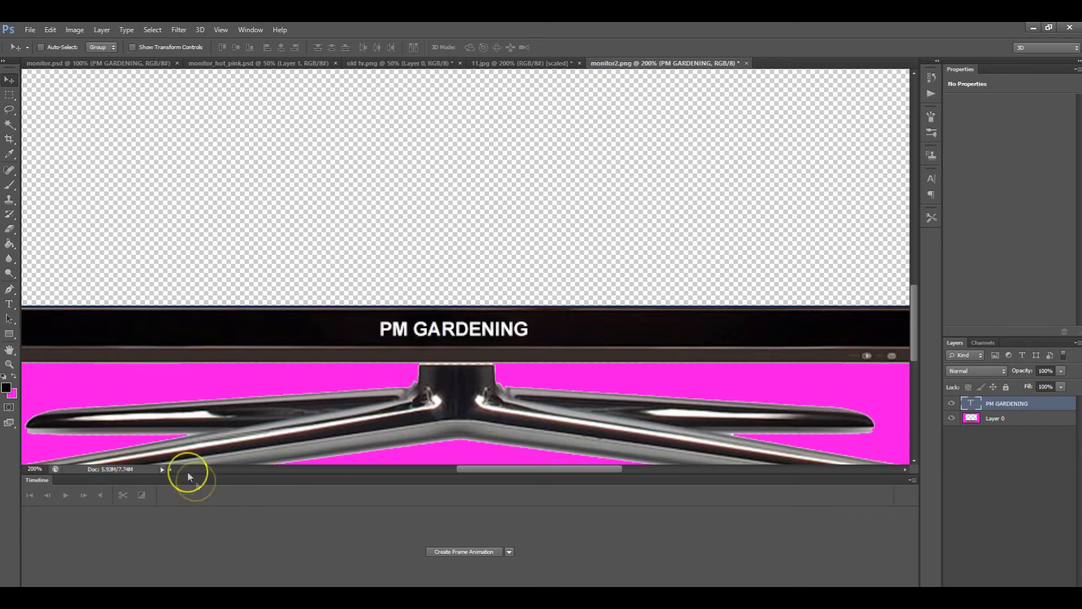
# Export the image for web as a PNG-24 with transparency, named monitor hot pink.png, in the Video Lessons folder.
pyautogui.click(10, 365)
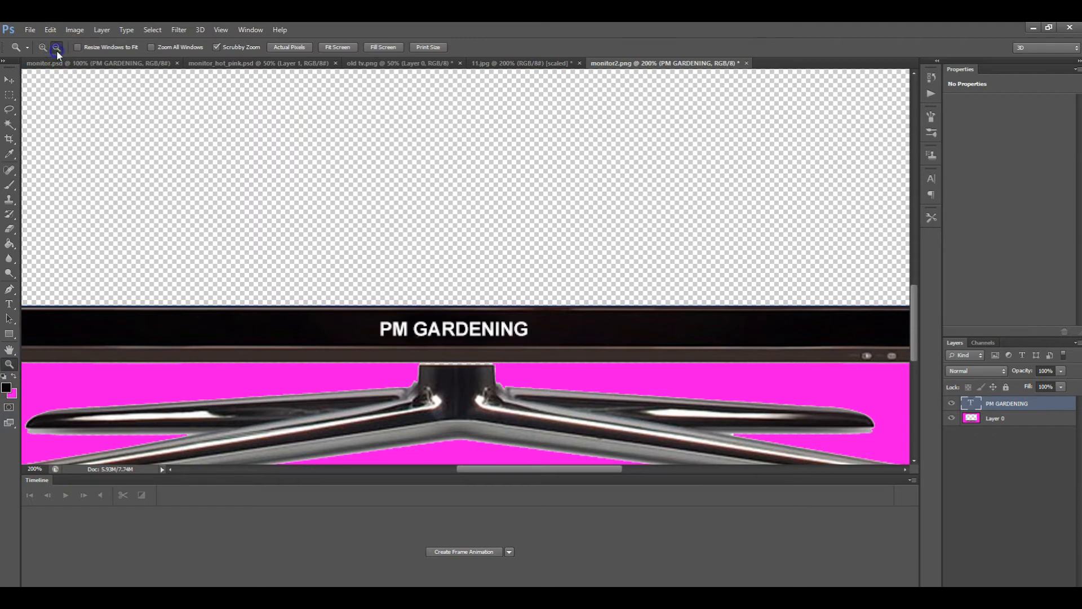
pyautogui.click(149, 179)
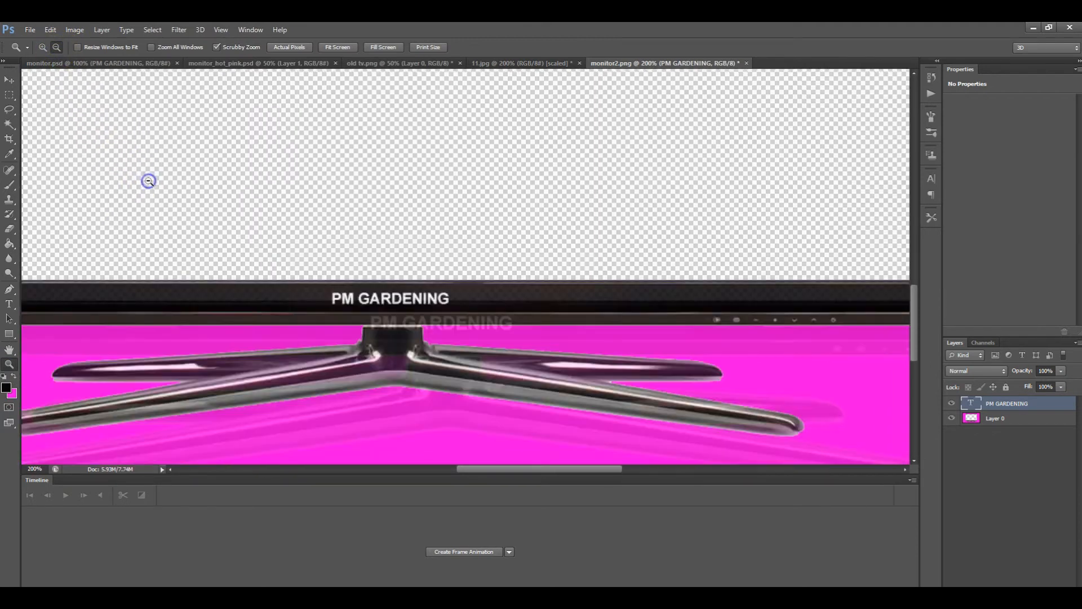
pyautogui.click(148, 180)
pyautogui.click(149, 180)
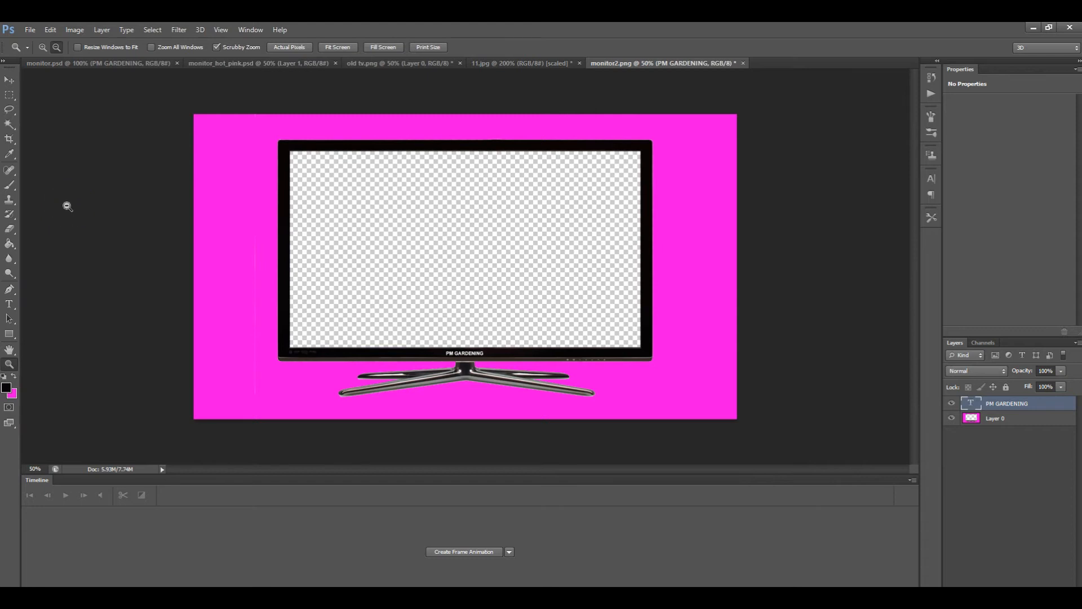
pyautogui.click(30, 30)
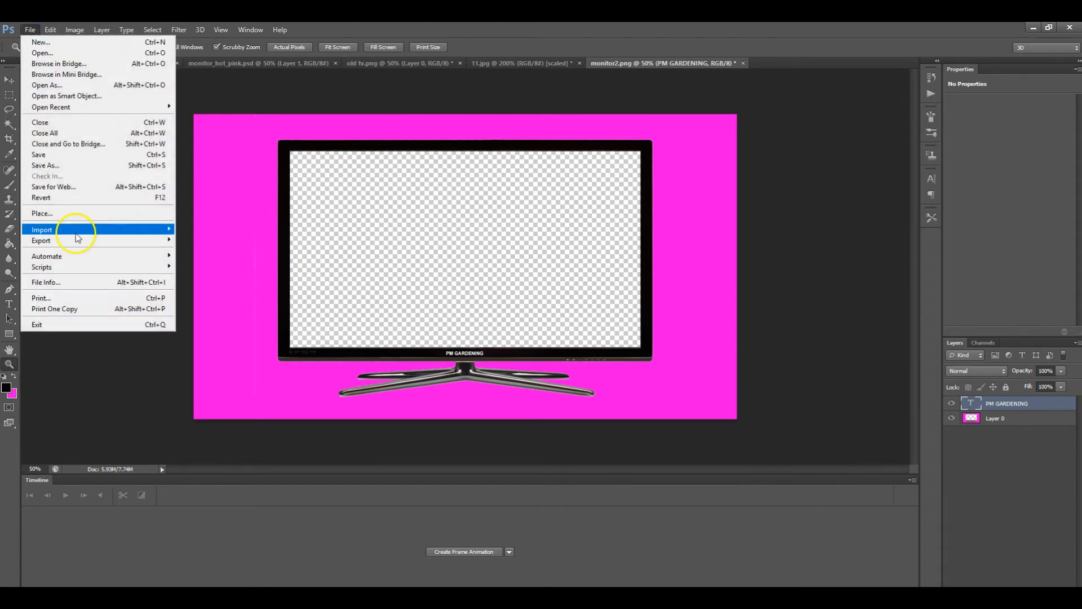
pyautogui.click(66, 186)
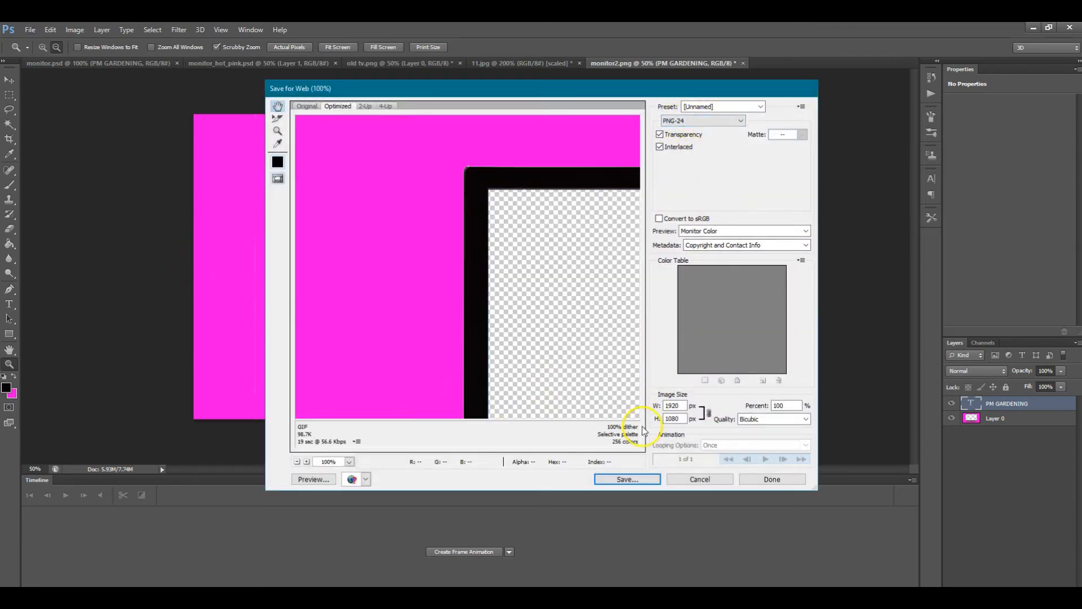
pyautogui.click(627, 480)
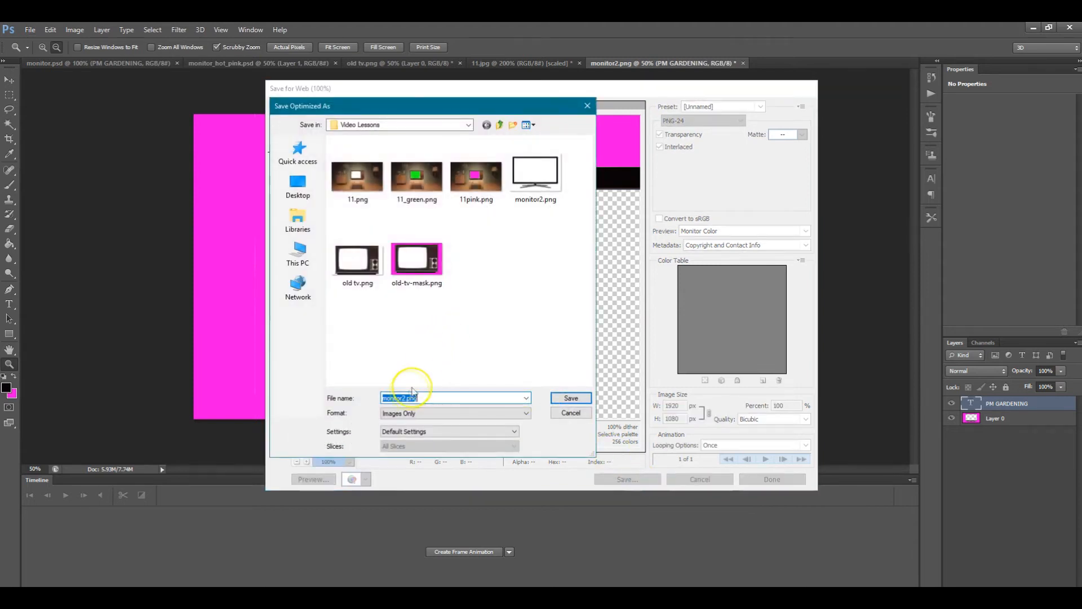
pyautogui.click(406, 398)
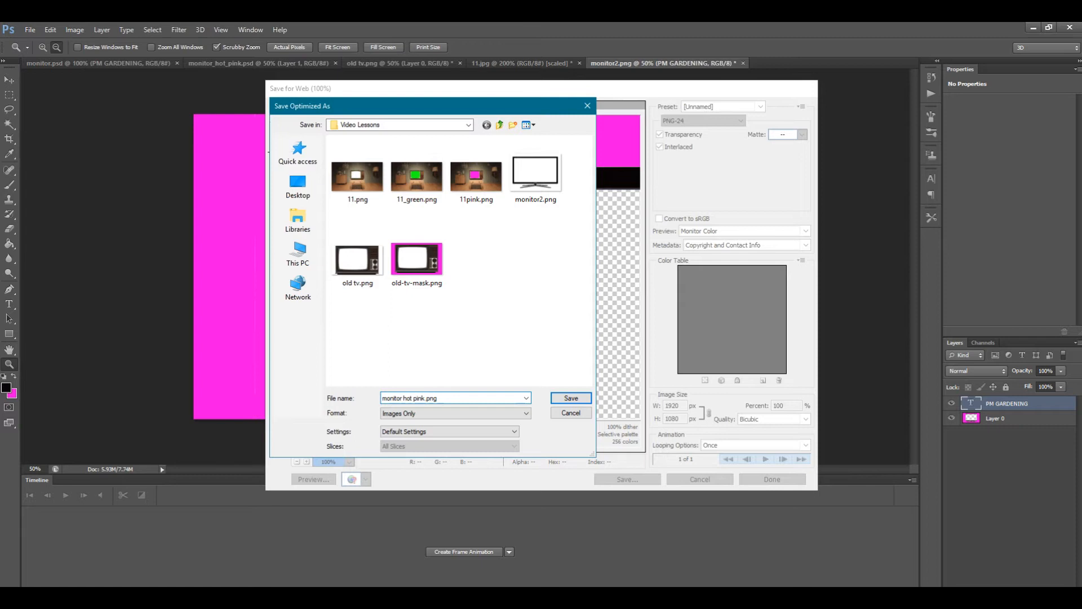
pyautogui.click(575, 398)
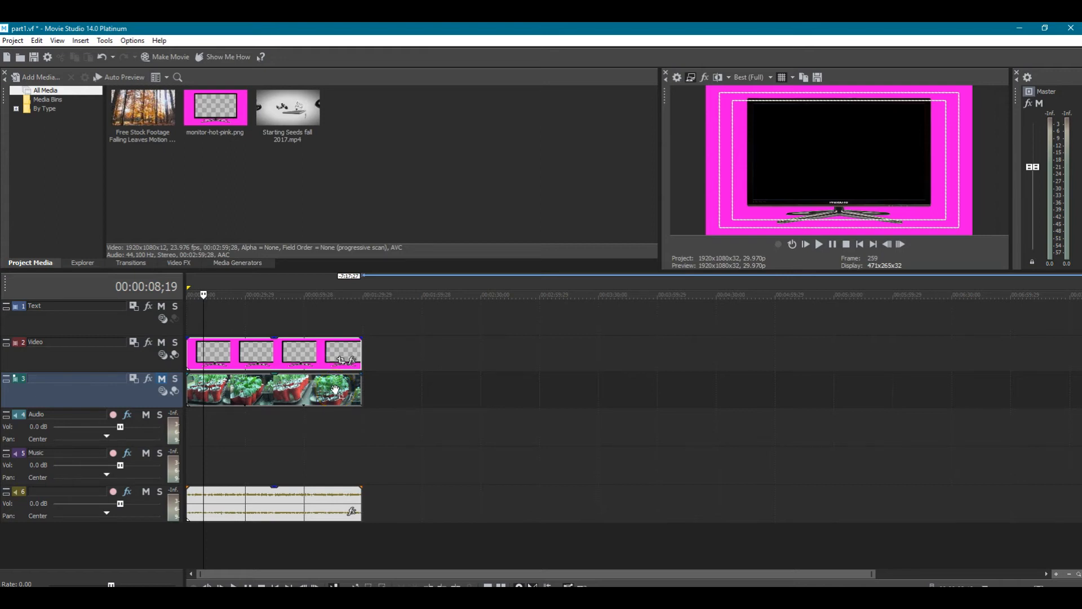
# In Movie Studio, toggle the mute of video track 3 with the seedling clip and leave the track unmuted.
pyautogui.click(162, 380)
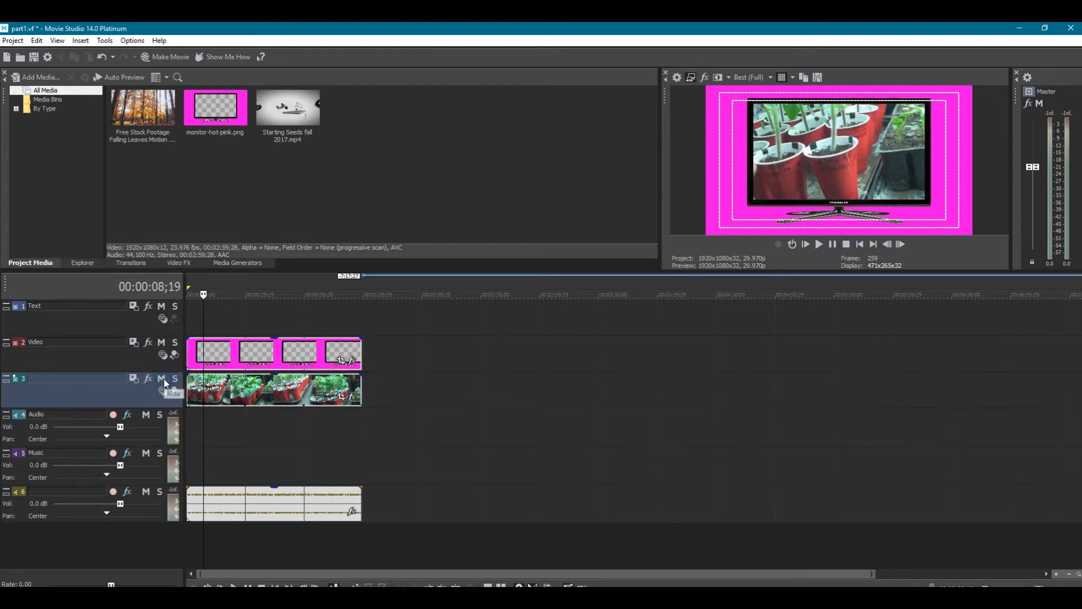
pyautogui.click(162, 380)
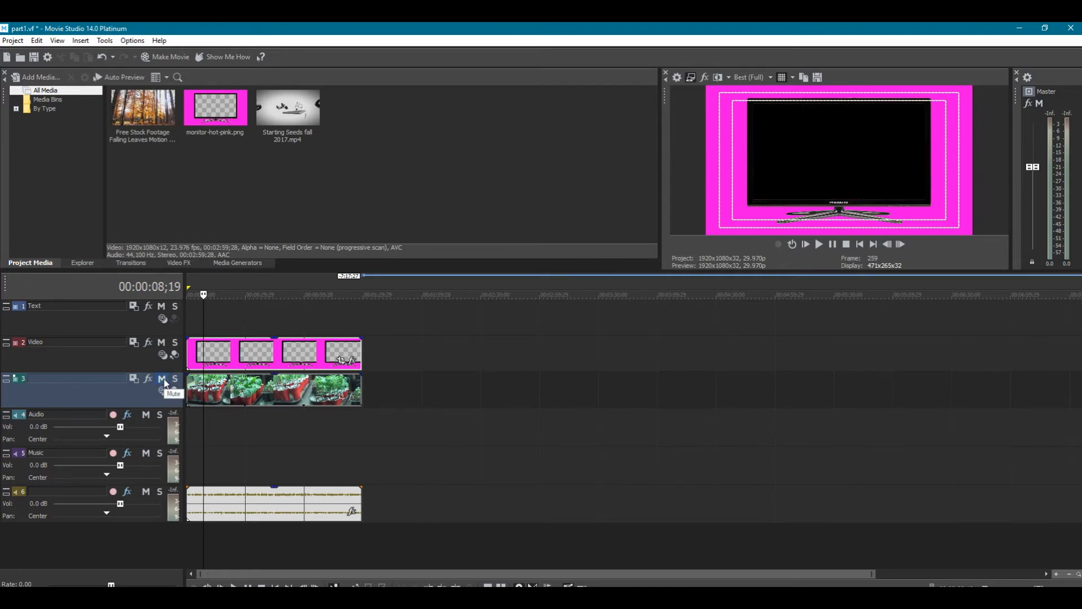
pyautogui.click(163, 380)
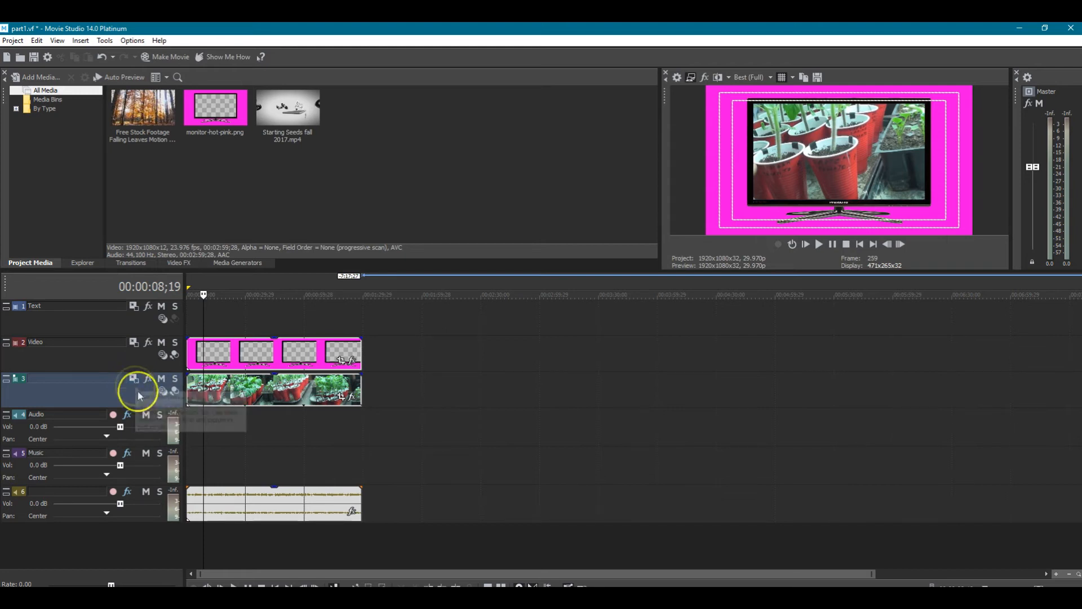
# Open pan/crop for the seedling clip on track 3 and enlarge its crop frame to about 2,990 x 1,682, keeping it centered.
pyautogui.click(342, 397)
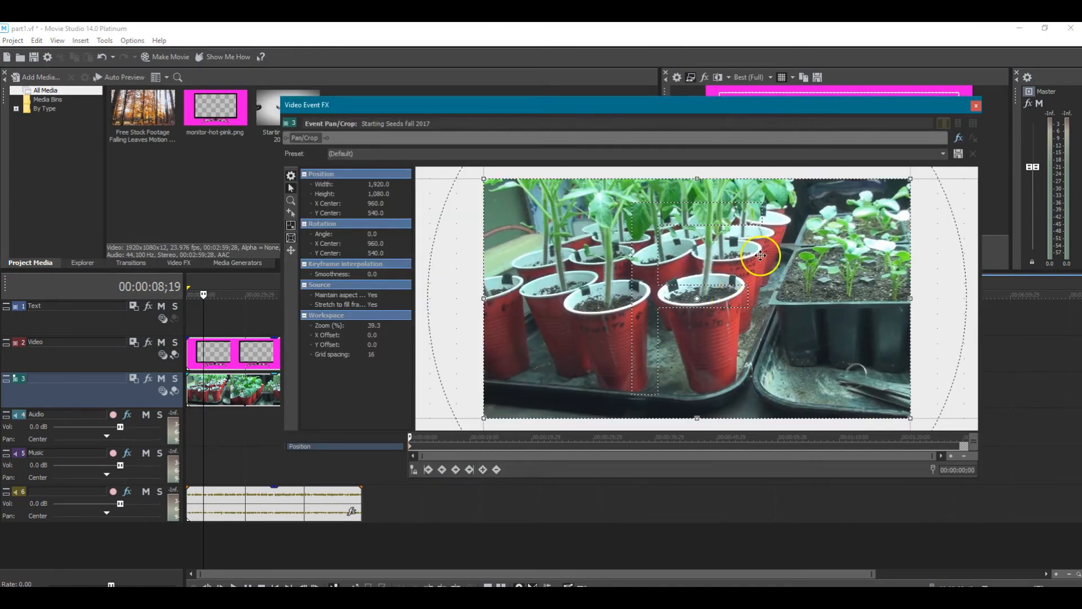
pyautogui.moveTo(762, 107); pyautogui.dragTo(490, 96)
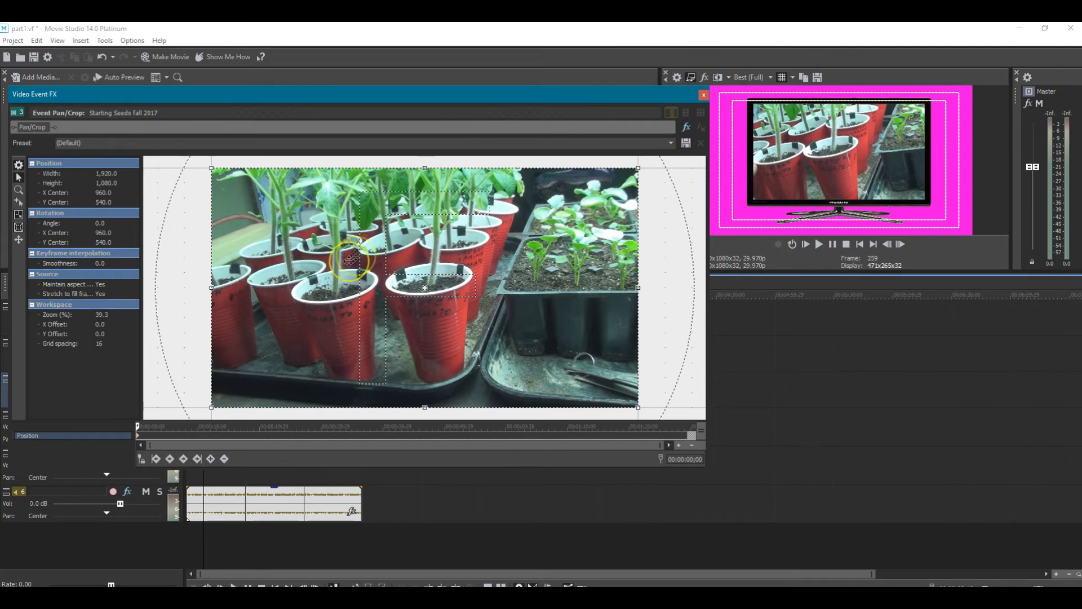
pyautogui.scroll(-5, 266, 271)
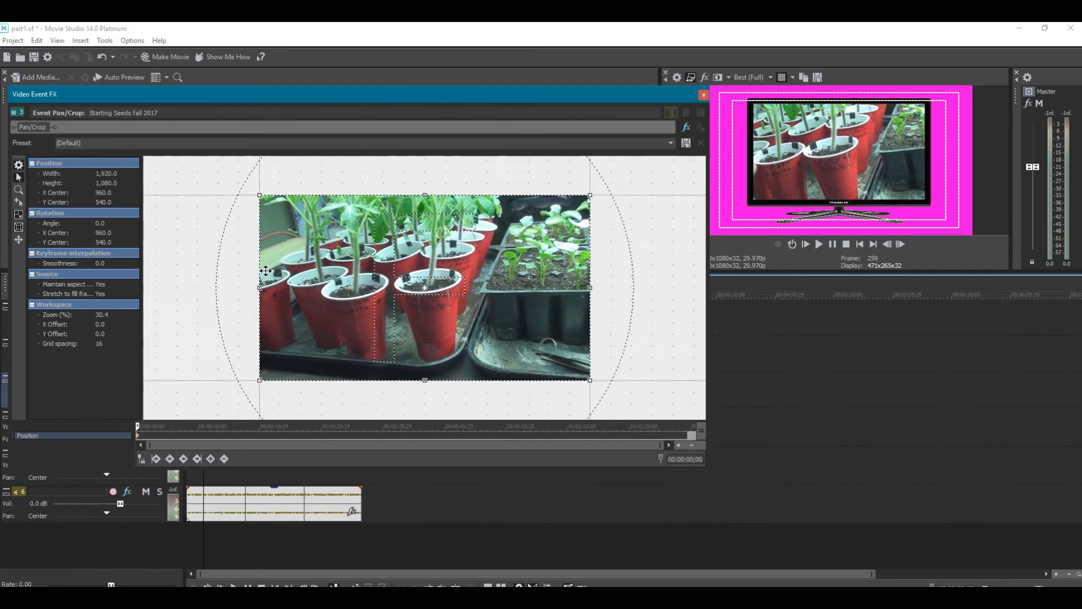
pyautogui.scroll(-2, 265, 271)
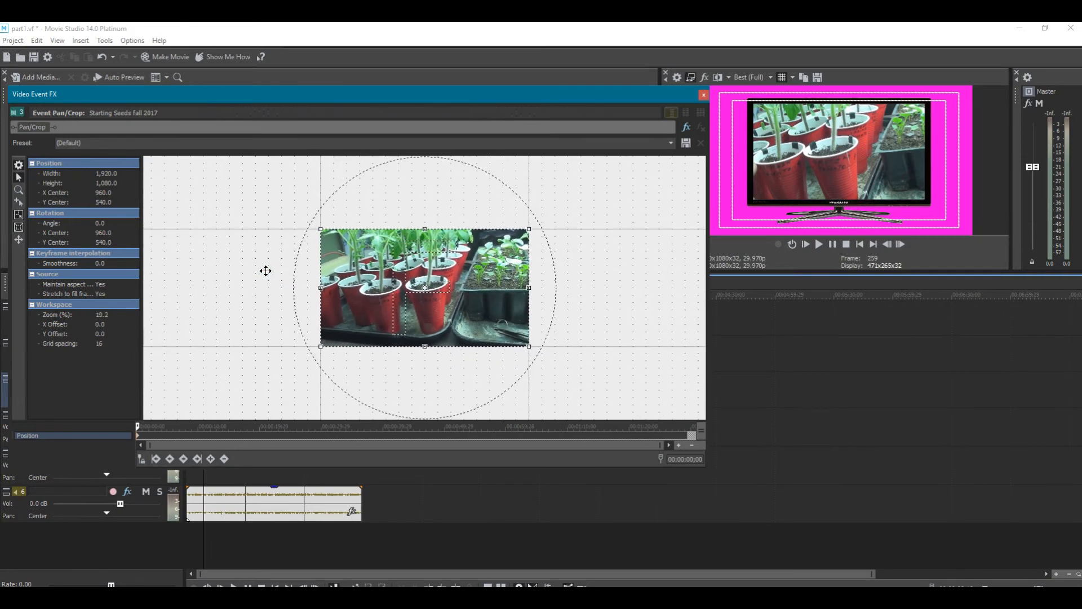
pyautogui.scroll(-1, 266, 270)
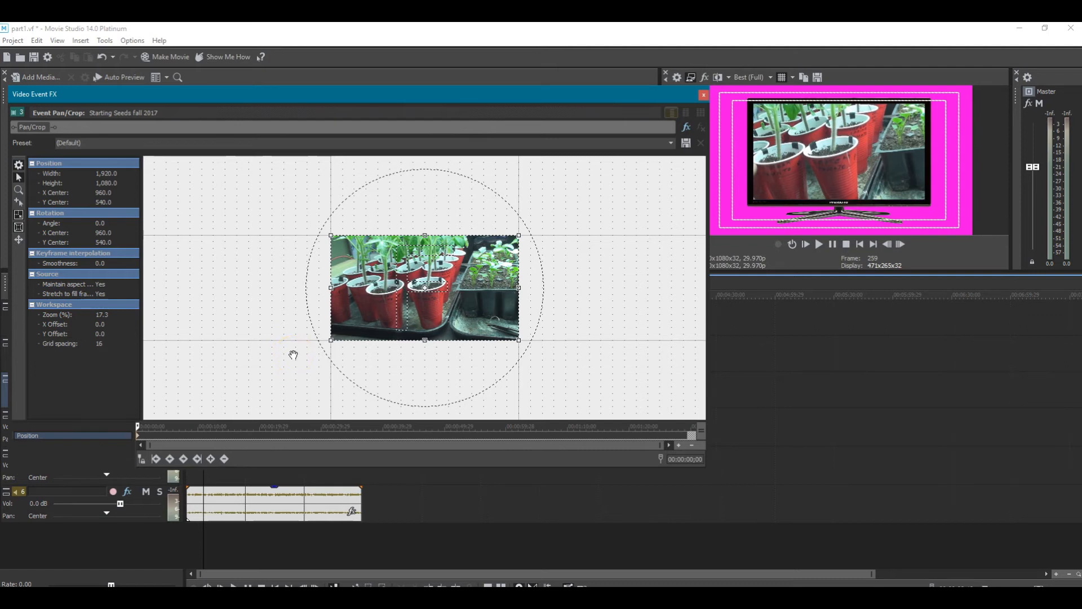
pyautogui.scroll(-1, 293, 355)
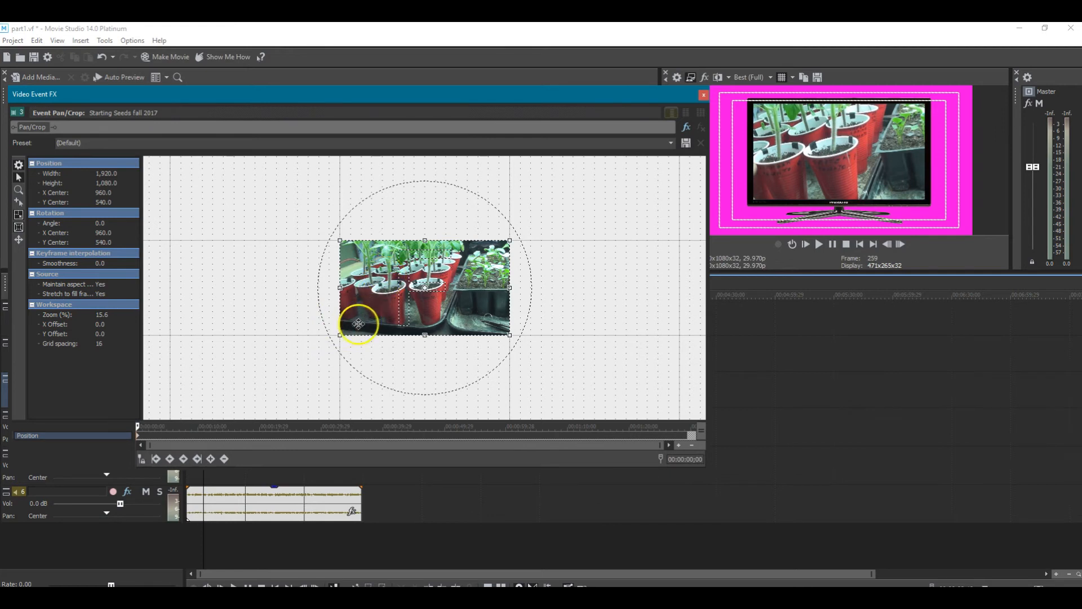
pyautogui.click(339, 333)
pyautogui.moveTo(339, 334); pyautogui.dragTo(273, 361)
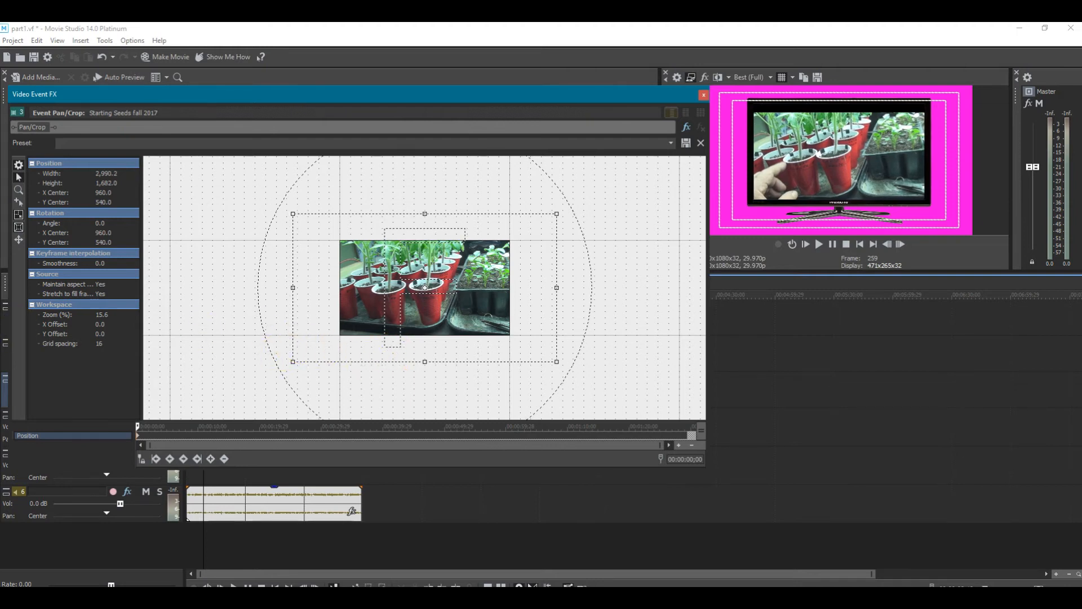
# Move the seedling clip's crop frame down to a Y center of about 636 and close the pan/crop settings.
pyautogui.moveTo(405, 316); pyautogui.dragTo(439, 326)
pyautogui.moveTo(441, 345); pyautogui.dragTo(441, 351)
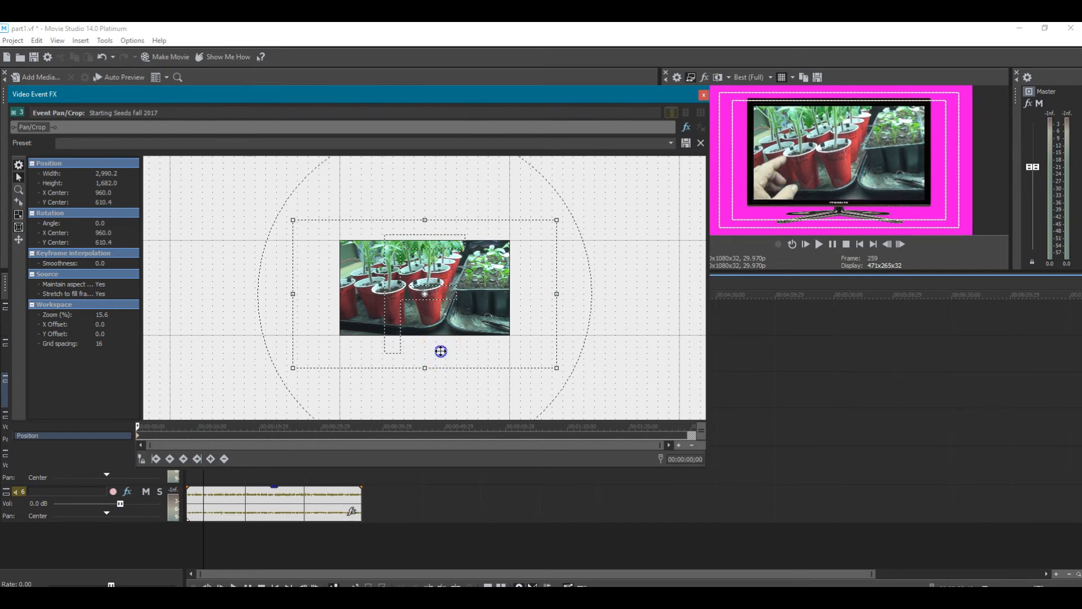
pyautogui.moveTo(441, 351); pyautogui.dragTo(441, 353)
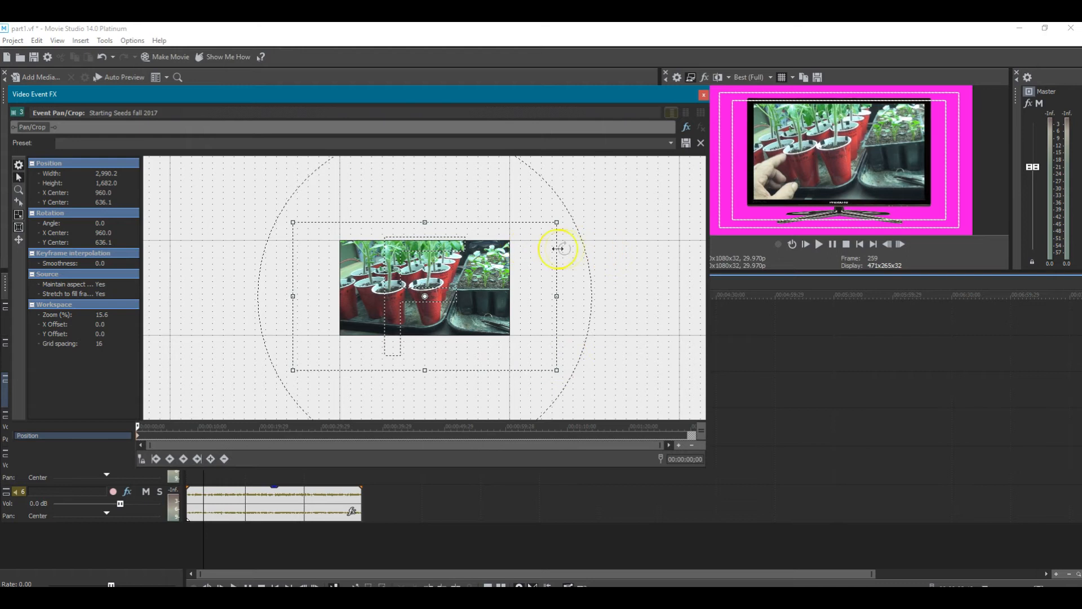
pyautogui.click(700, 95)
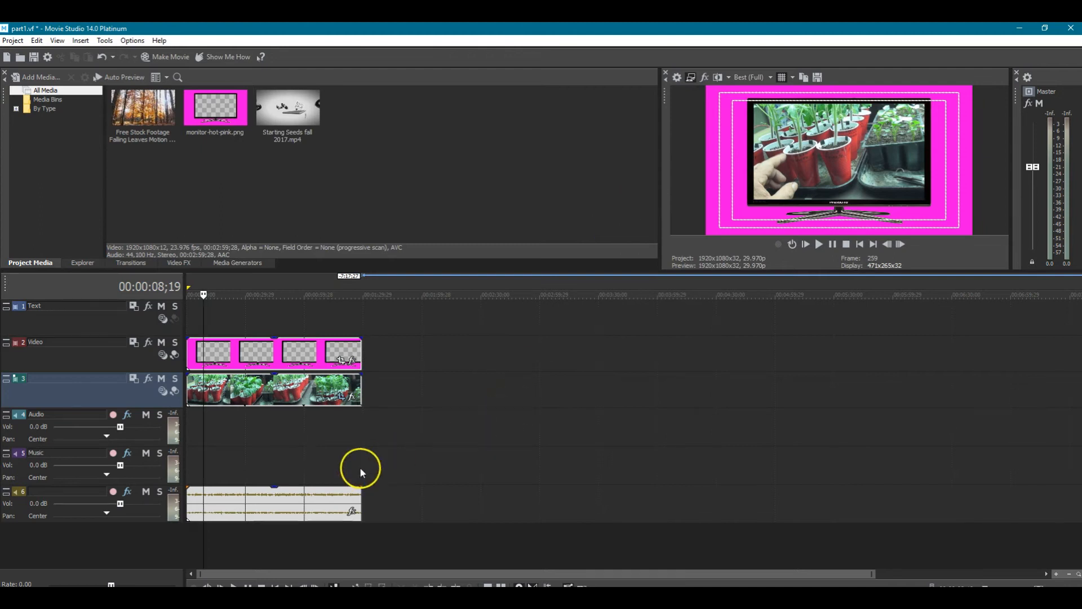
# Mute audio track 6 and play the project from the start to preview the video inside the monitor.
pyautogui.click(146, 492)
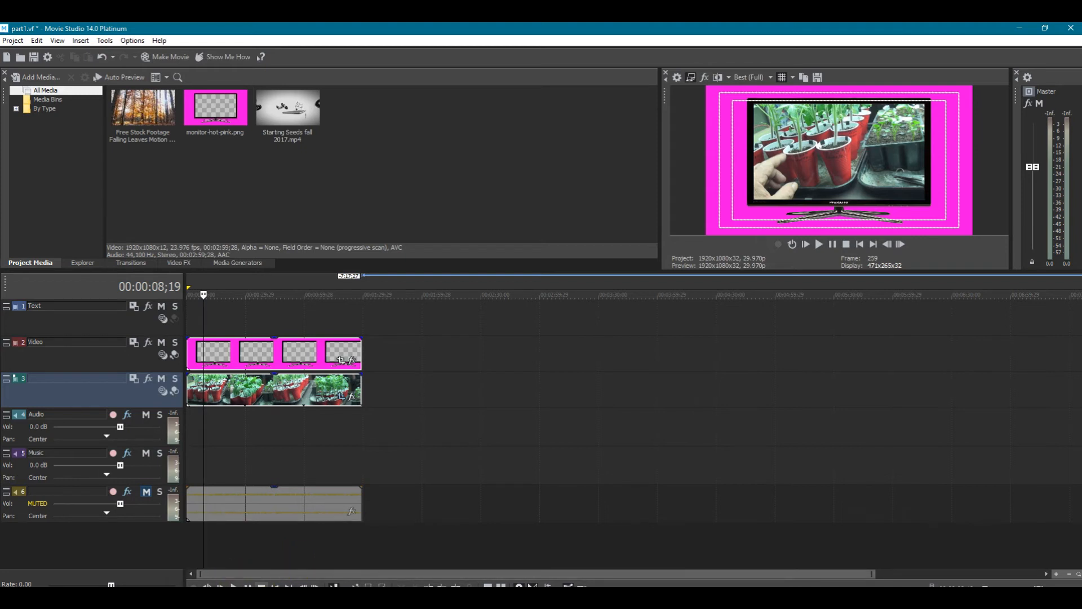
pyautogui.click(275, 587)
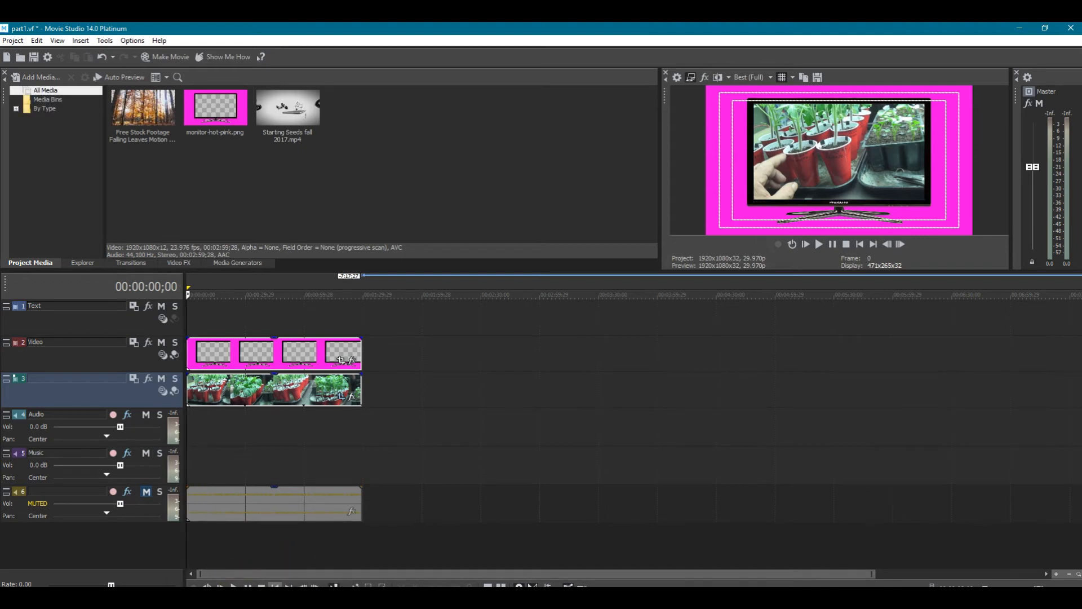
pyautogui.press('space')
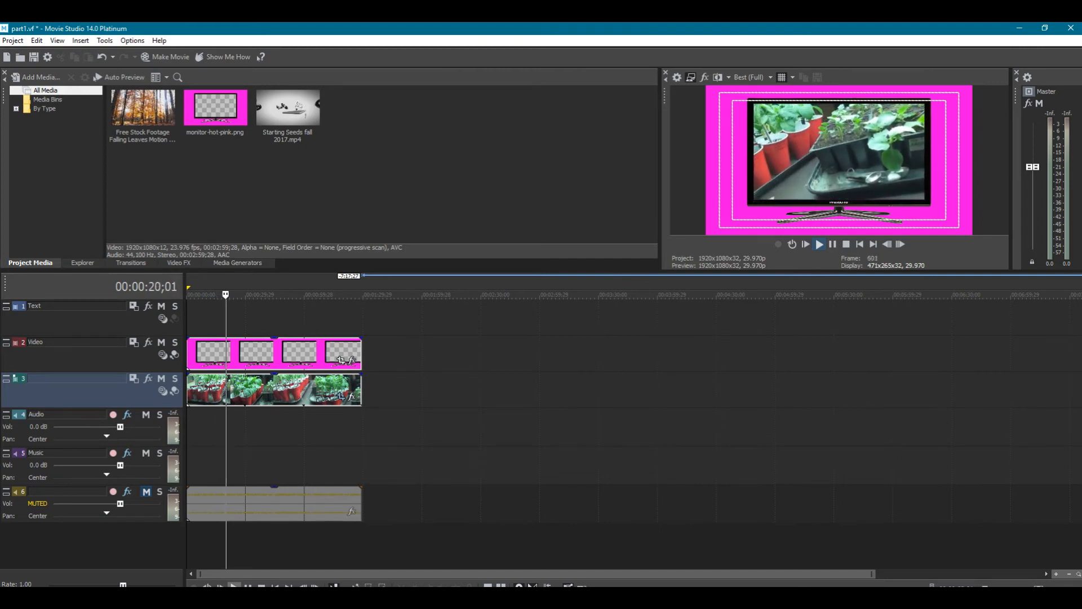
pyautogui.press('space')
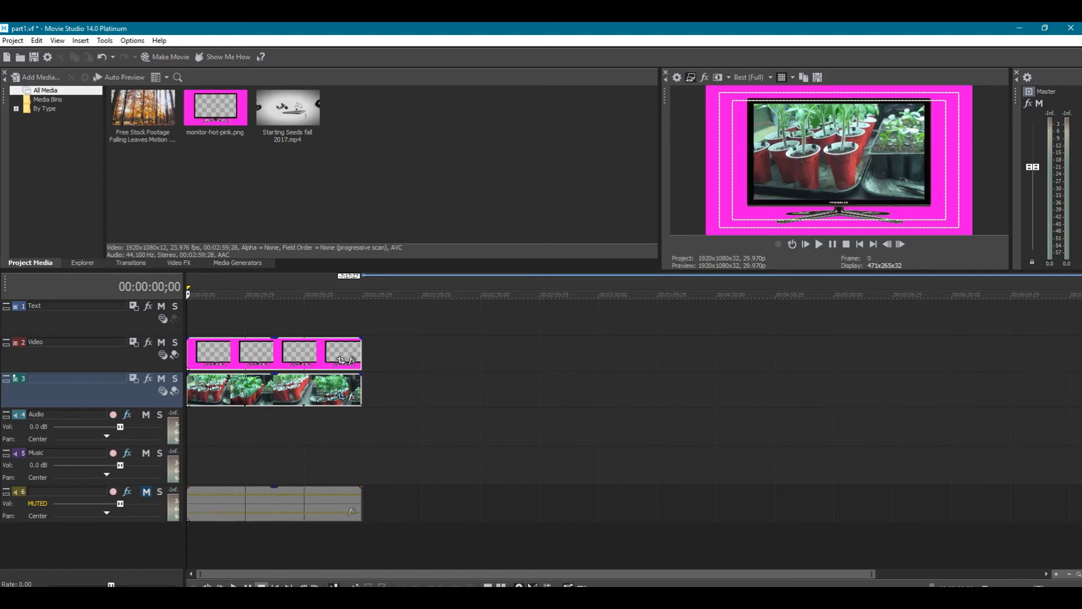
# Start making a movie saved to the hard drive in MP4 format and open its advanced render options.
pyautogui.click(182, 56)
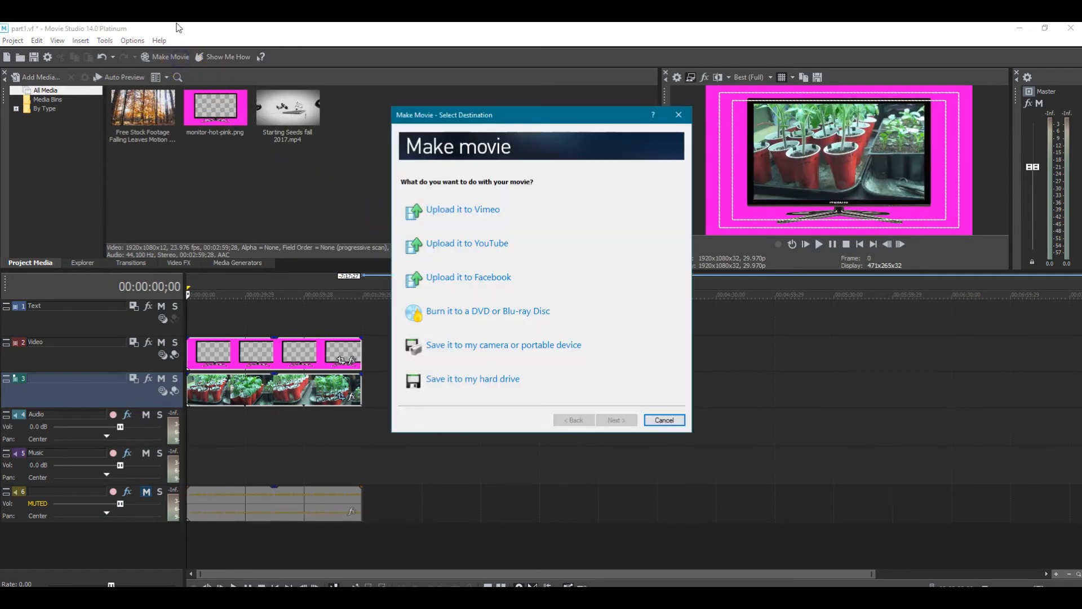
pyautogui.click(488, 381)
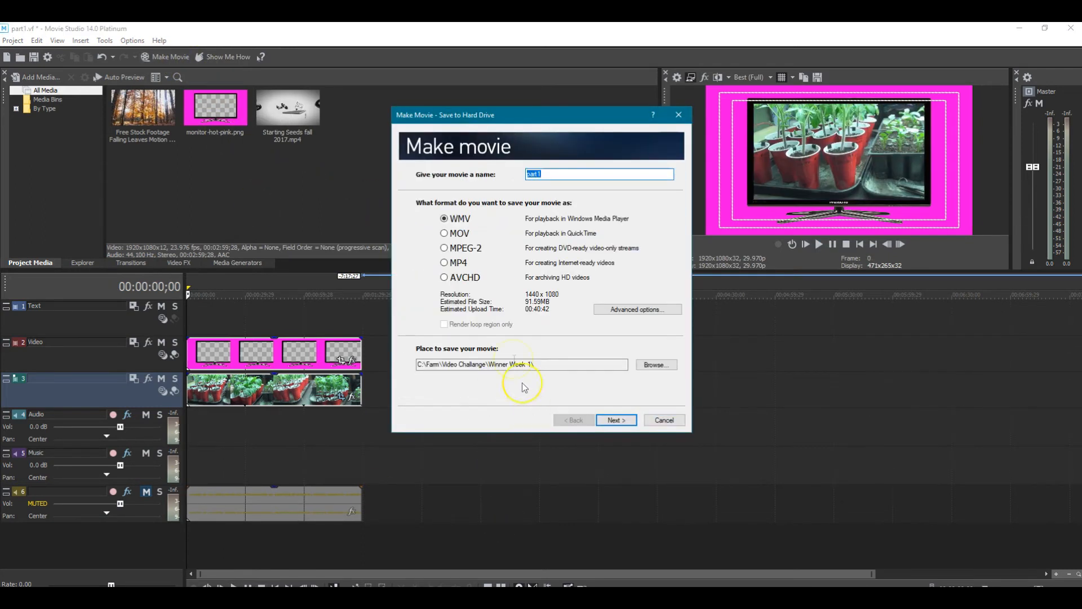
pyautogui.click(461, 263)
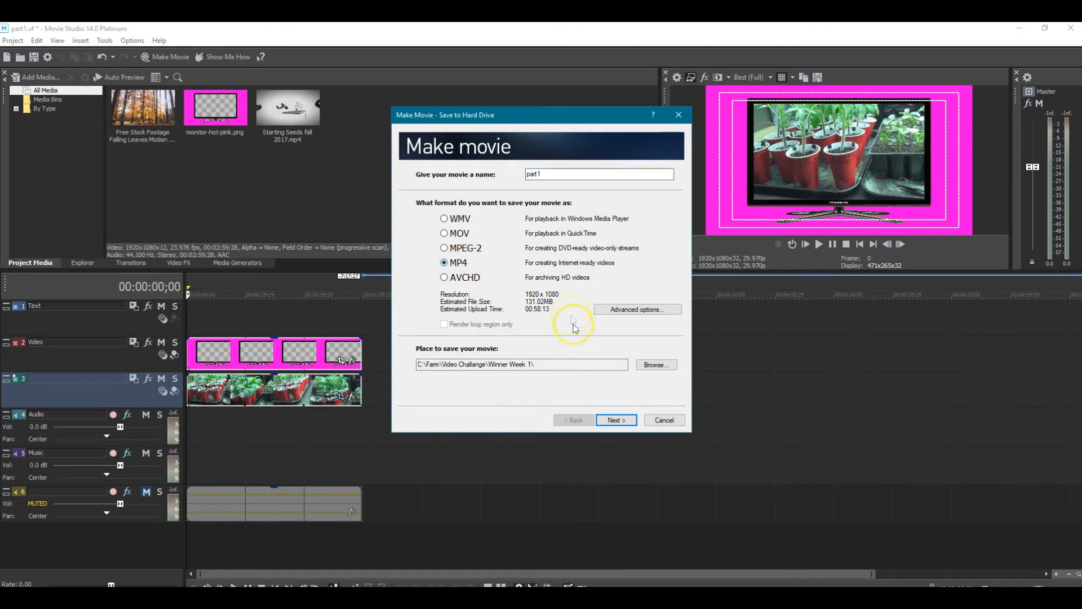
pyautogui.click(637, 310)
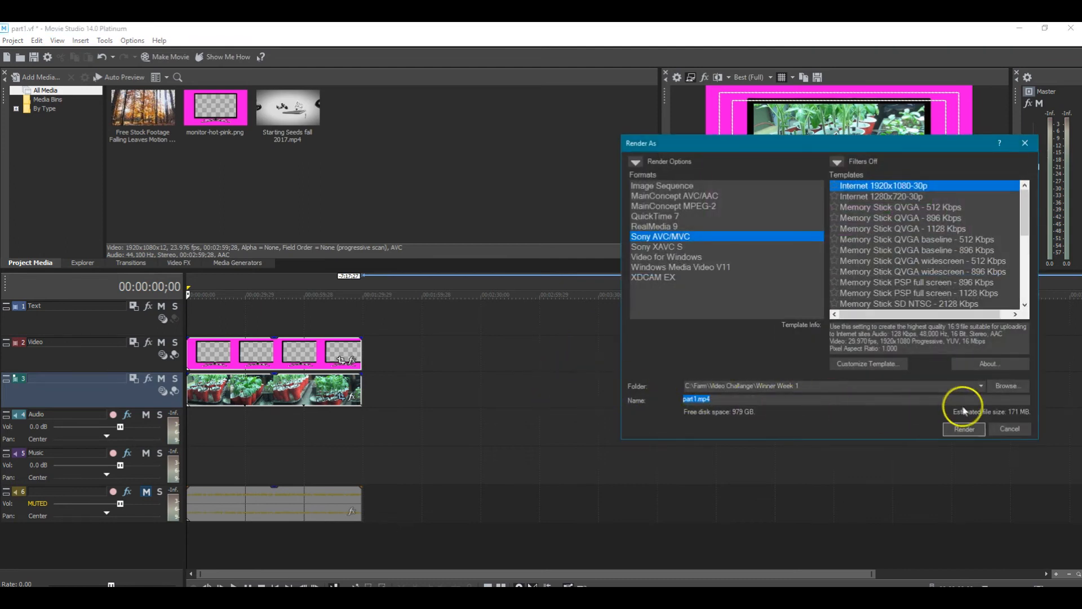
# Set the render destination to the Part 1 folder inside Video Lessons.
pyautogui.click(1009, 387)
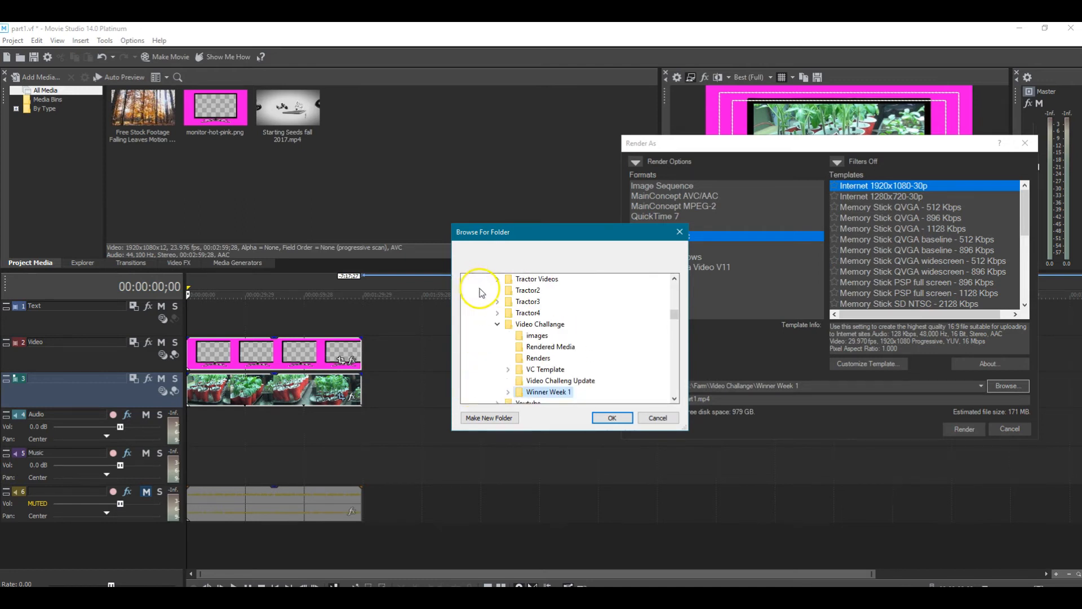
pyautogui.scroll(15, 477, 290)
pyautogui.scroll(6, 480, 289)
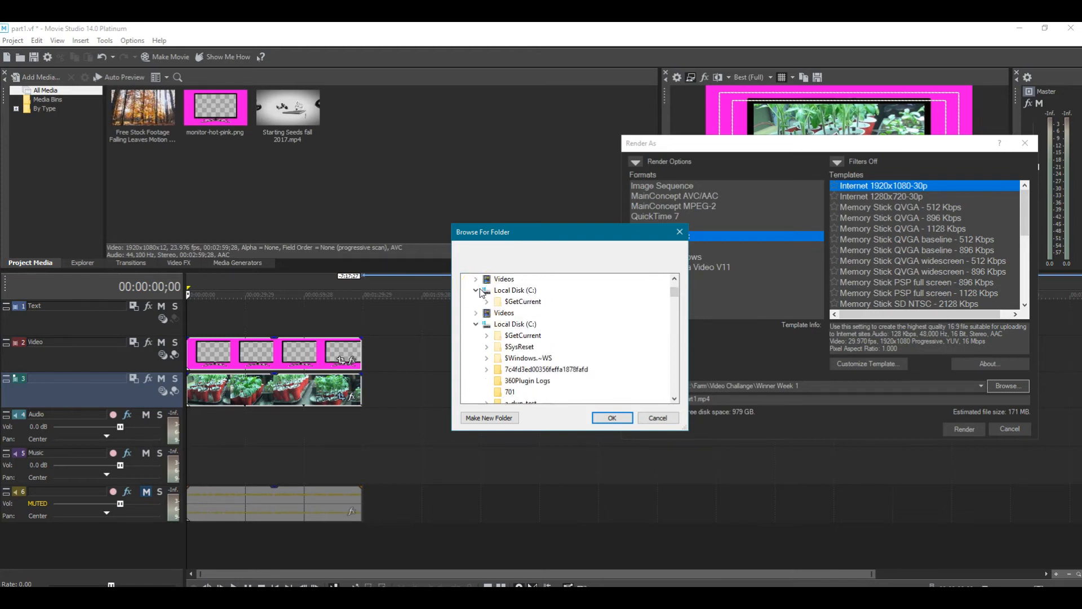
pyautogui.scroll(-2, 481, 289)
pyautogui.click(467, 341)
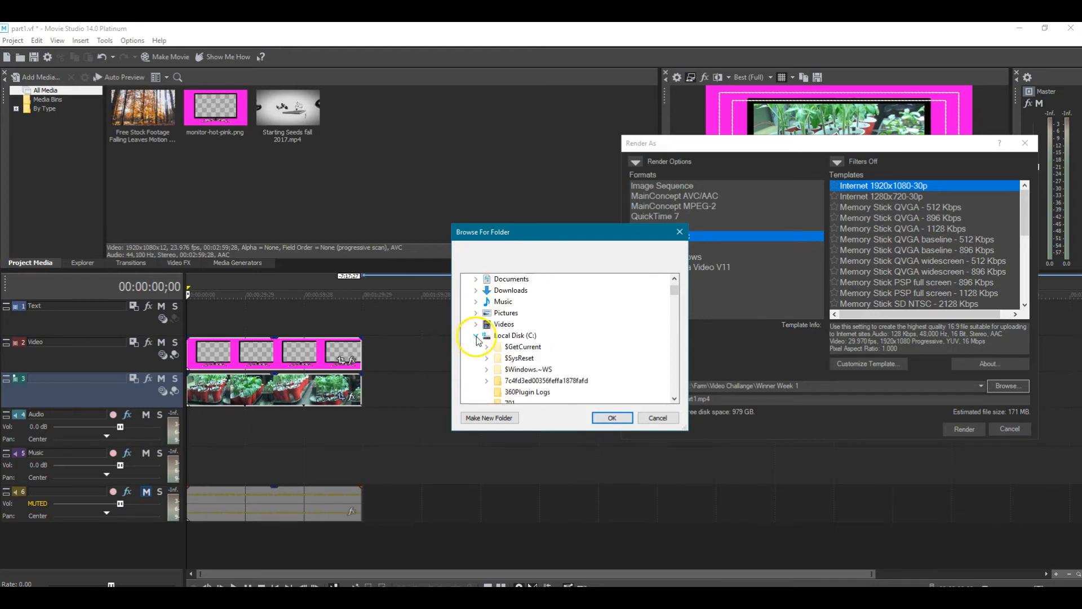
pyautogui.click(476, 336)
pyautogui.scroll(-2, 478, 333)
pyautogui.click(476, 313)
pyautogui.scroll(-20, 478, 318)
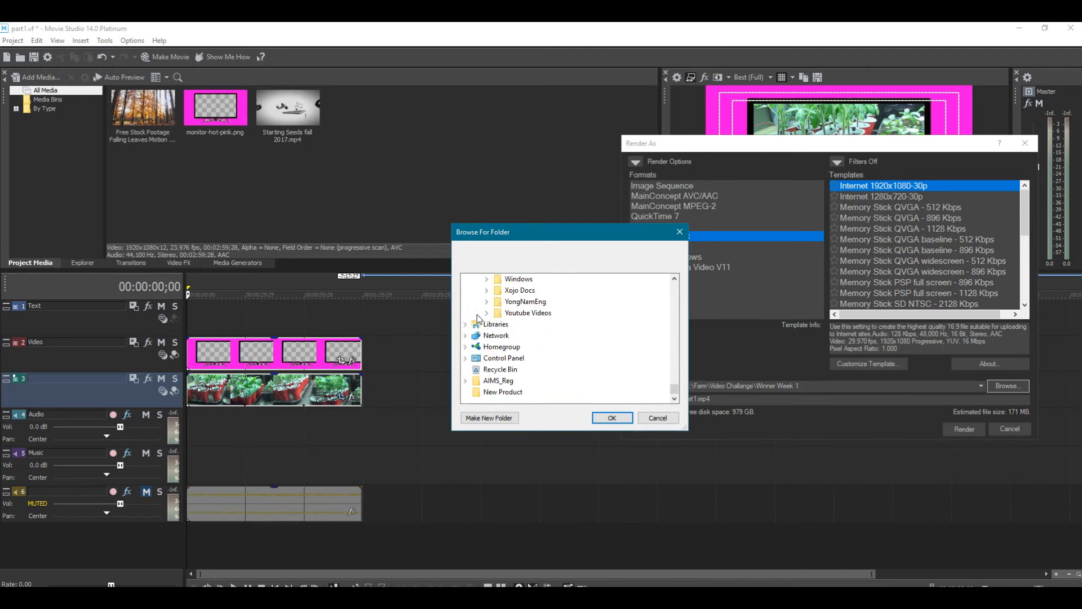
pyautogui.scroll(3, 478, 319)
pyautogui.click(487, 313)
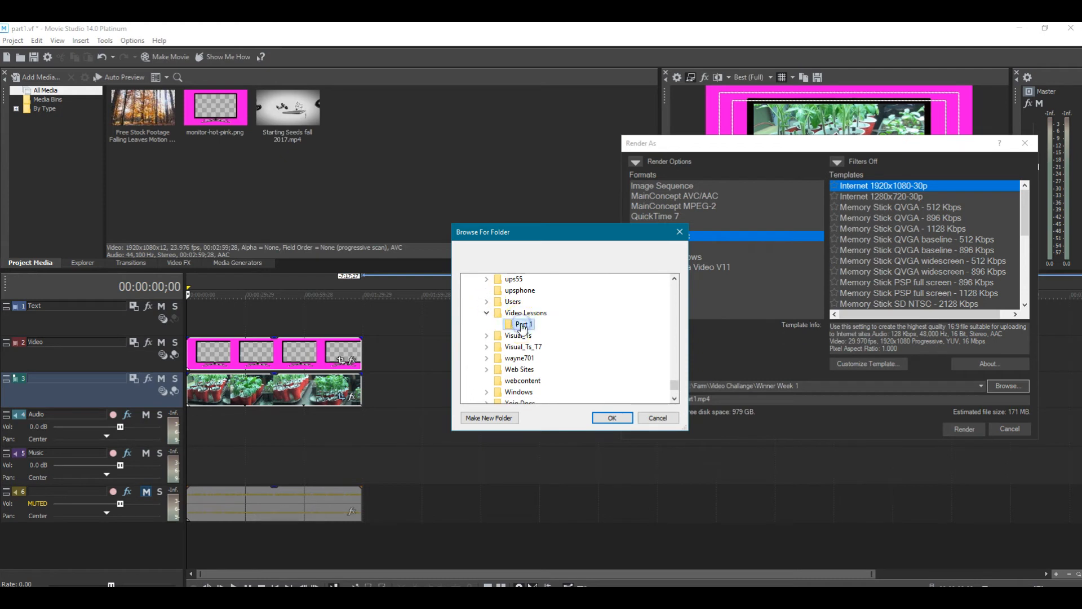
pyautogui.click(611, 417)
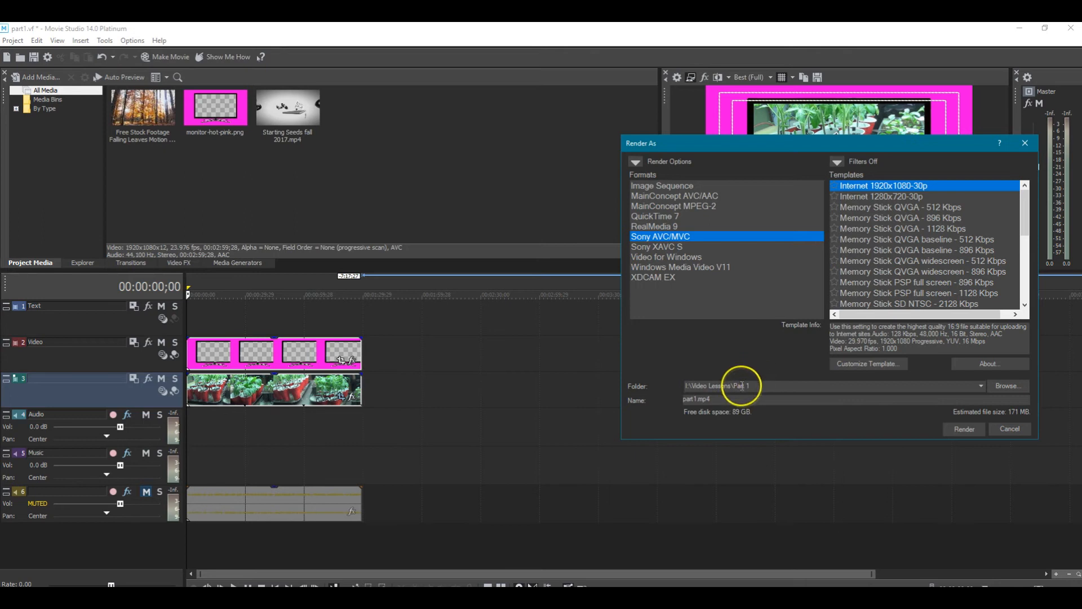
# Name the output file monitor vid.mp4 and render it with the Sony AVC/MVC Internet 1920x1080-30p template.
pyautogui.click(759, 388)
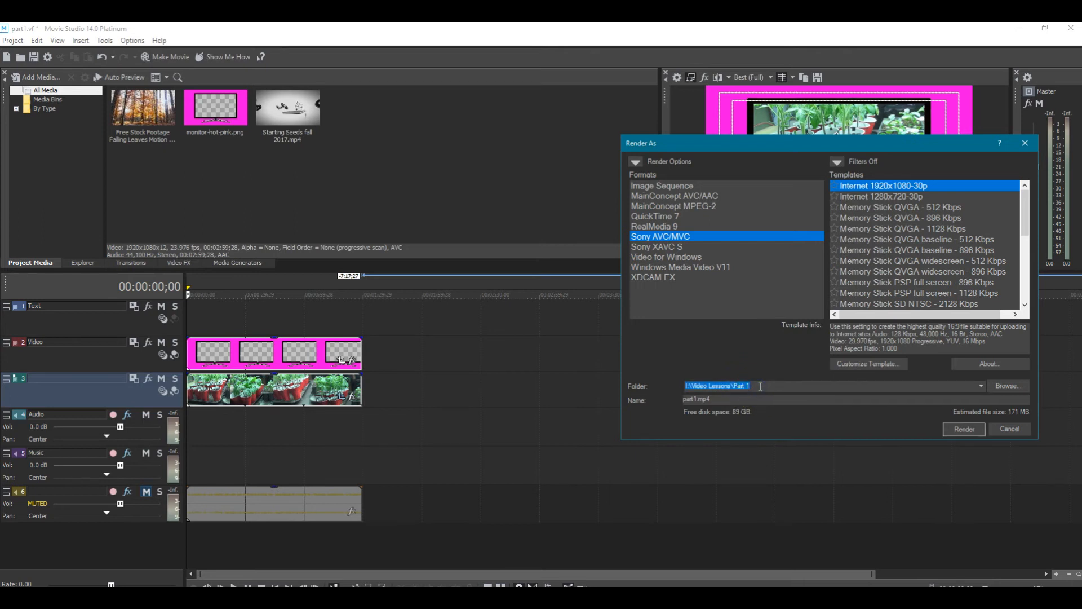
pyautogui.click(696, 400)
pyautogui.click(723, 404)
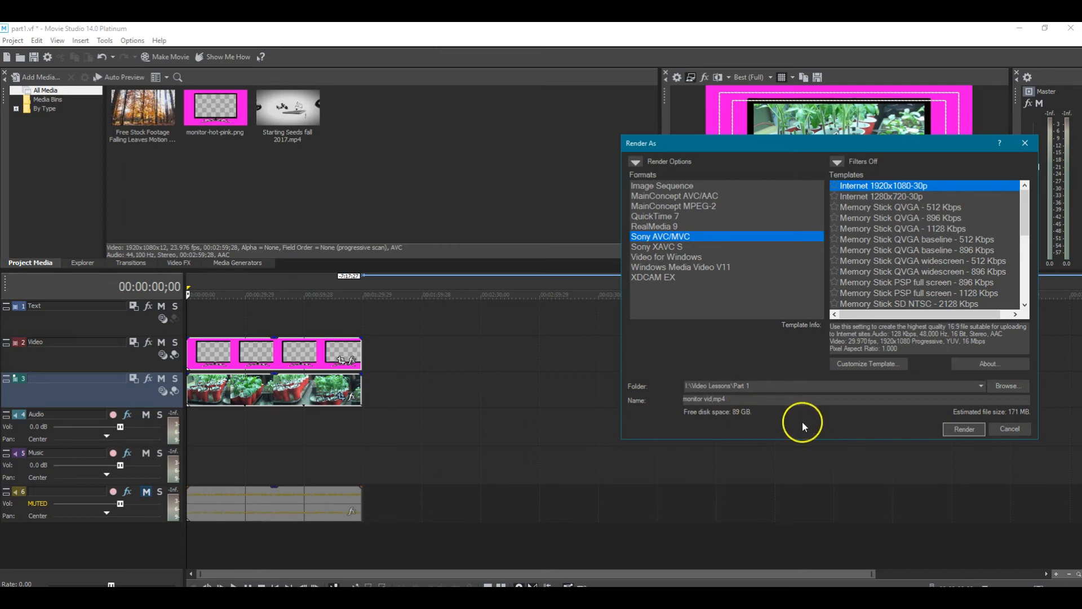
pyautogui.click(963, 430)
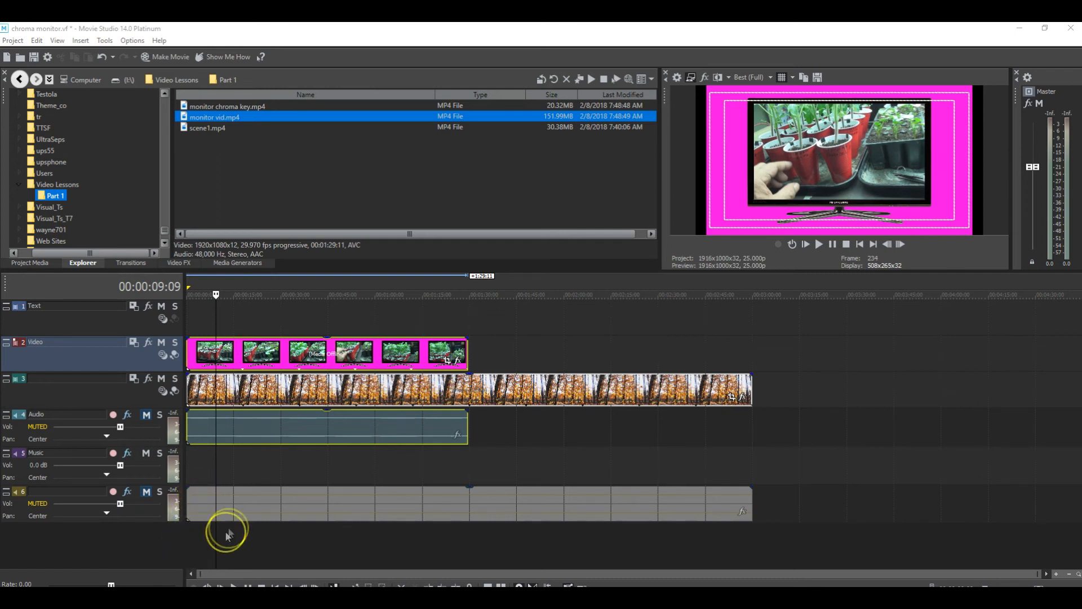
# Preview the monitor clip, and temporarily mute video track 2 to play the autumn forest footage beneath it.
pyautogui.click(819, 245)
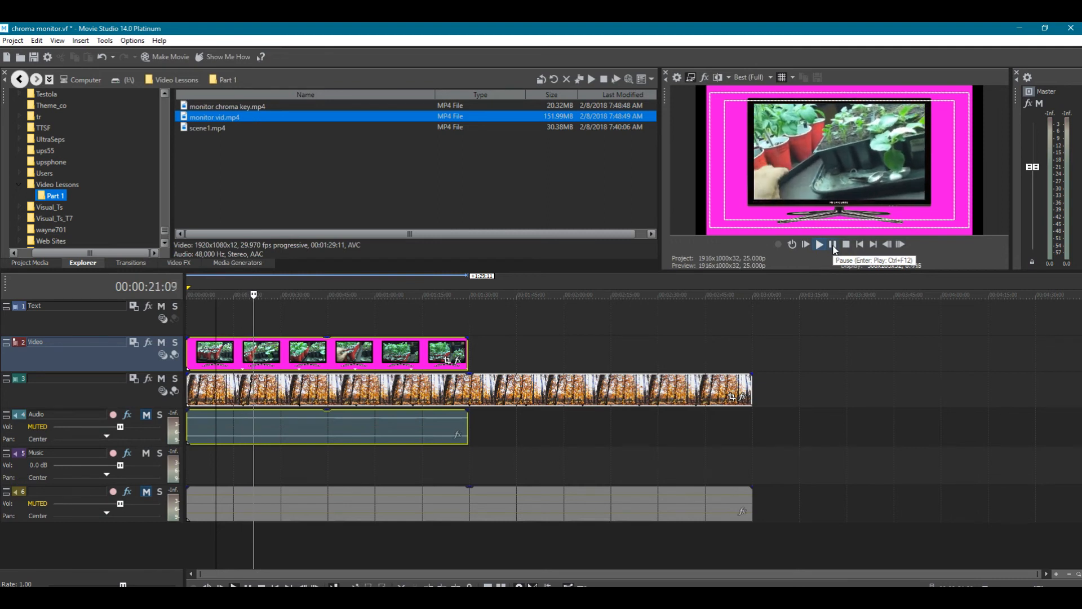
pyautogui.click(833, 245)
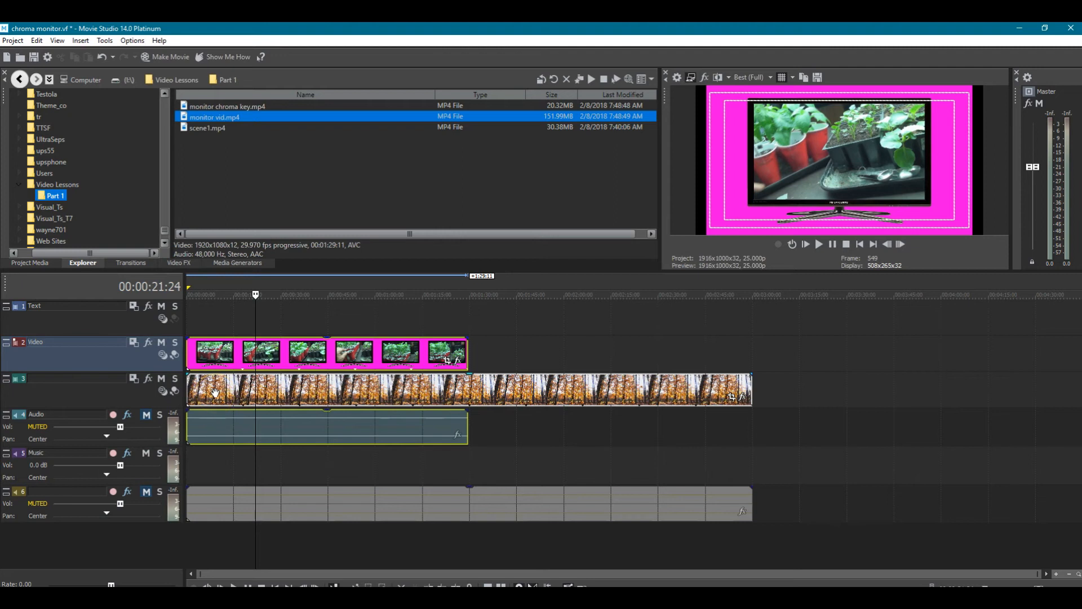
pyautogui.click(162, 342)
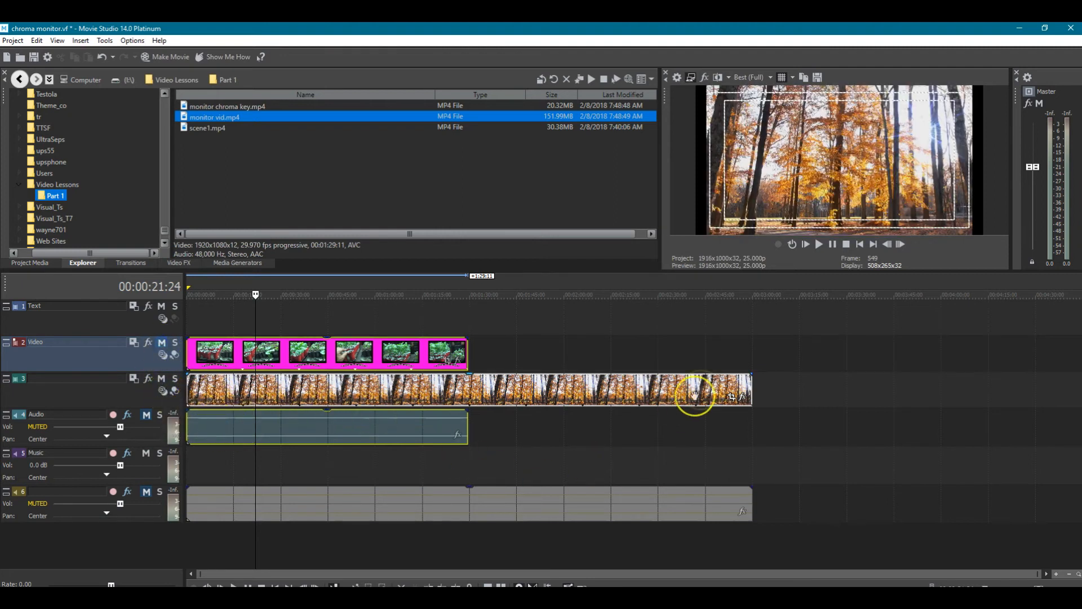
pyautogui.click(822, 246)
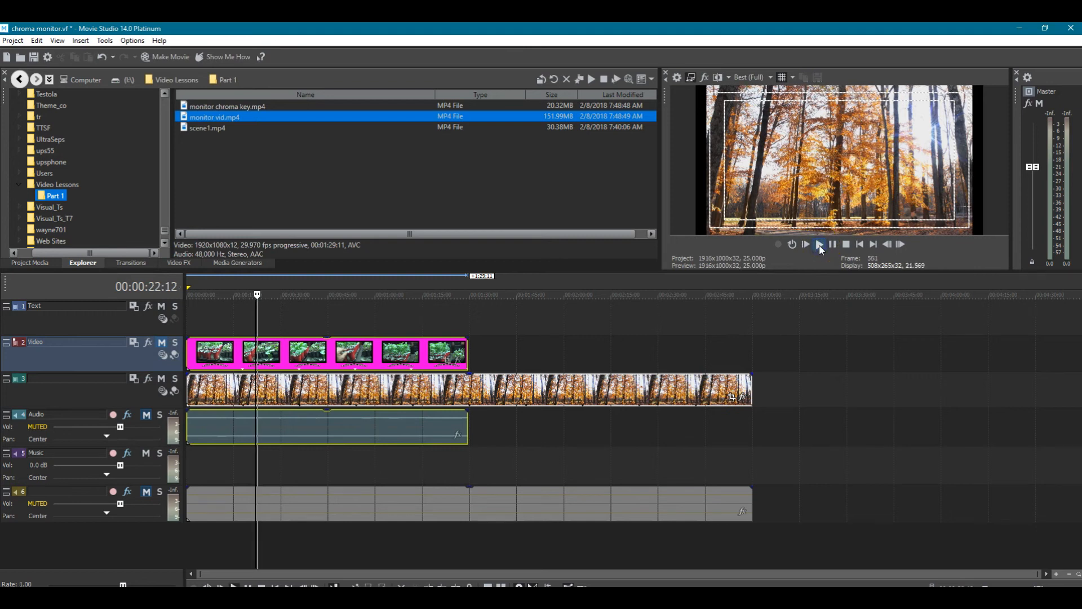
pyautogui.click(833, 244)
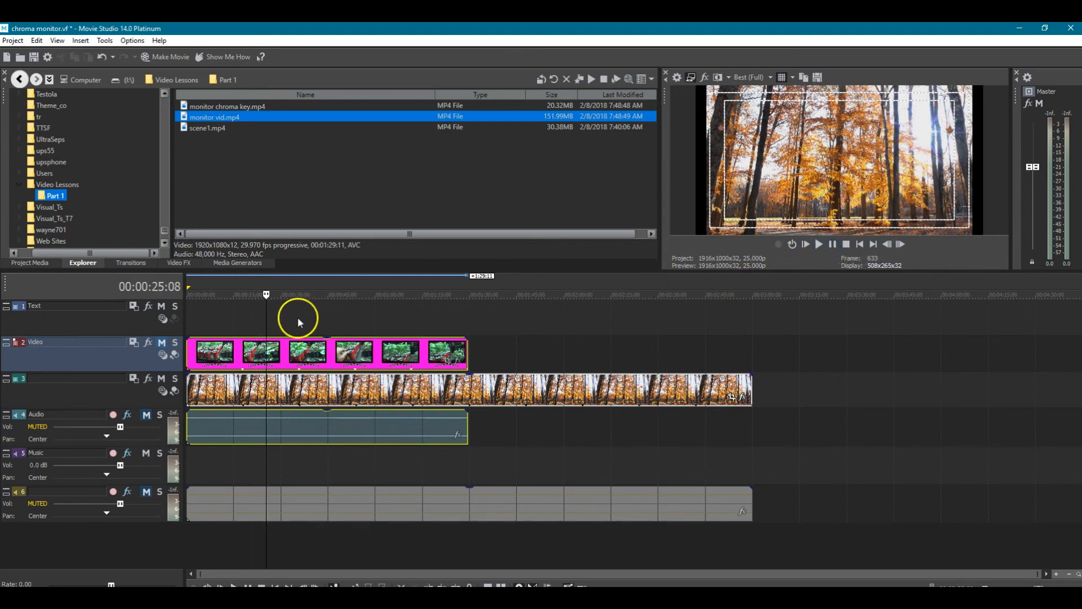
pyautogui.click(208, 283)
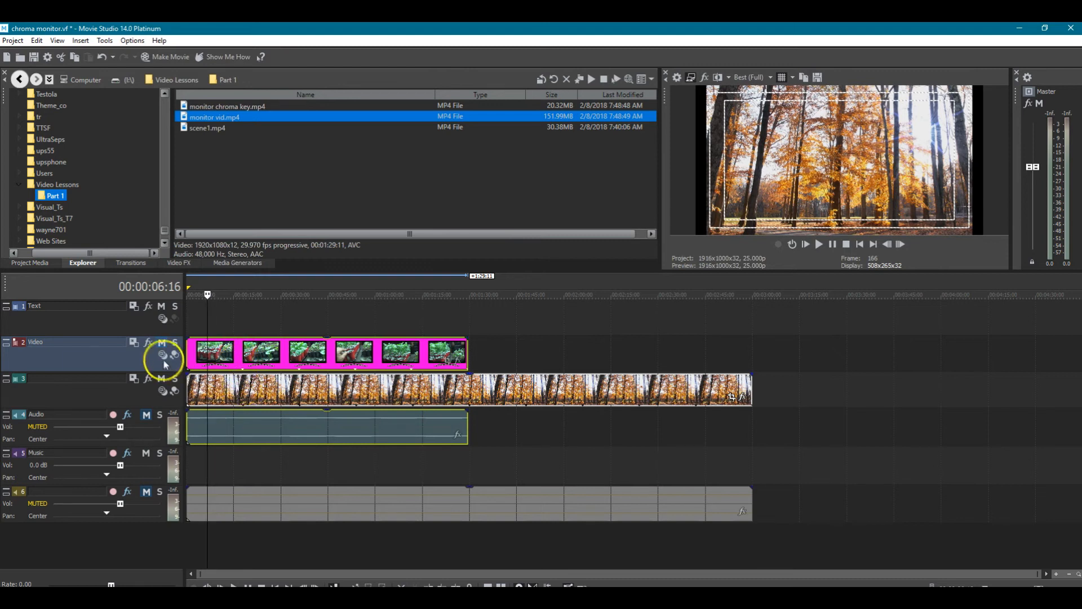
pyautogui.click(162, 343)
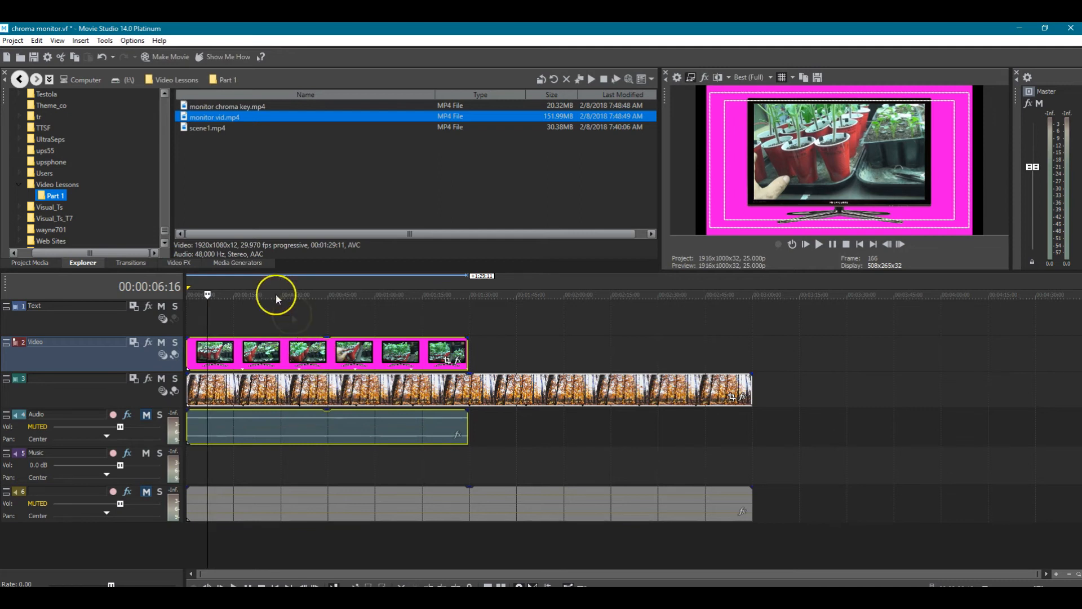
# Apply the default Chroma Keyer to the monitor clip on track 2 and sample the clip's magenta background as the key color.
pyautogui.click(180, 263)
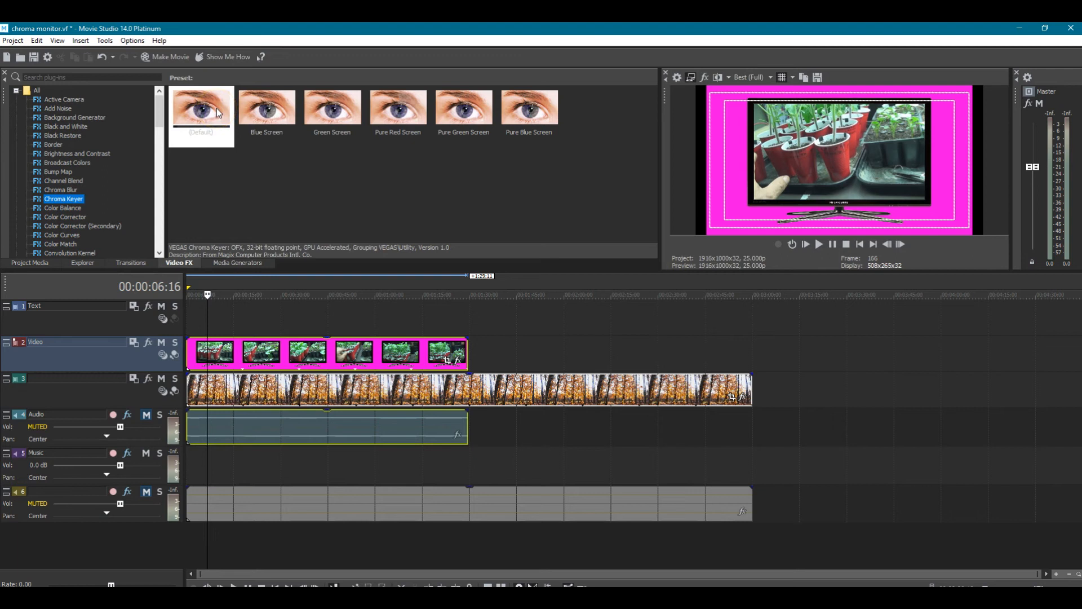
pyautogui.moveTo(217, 108); pyautogui.dragTo(240, 357)
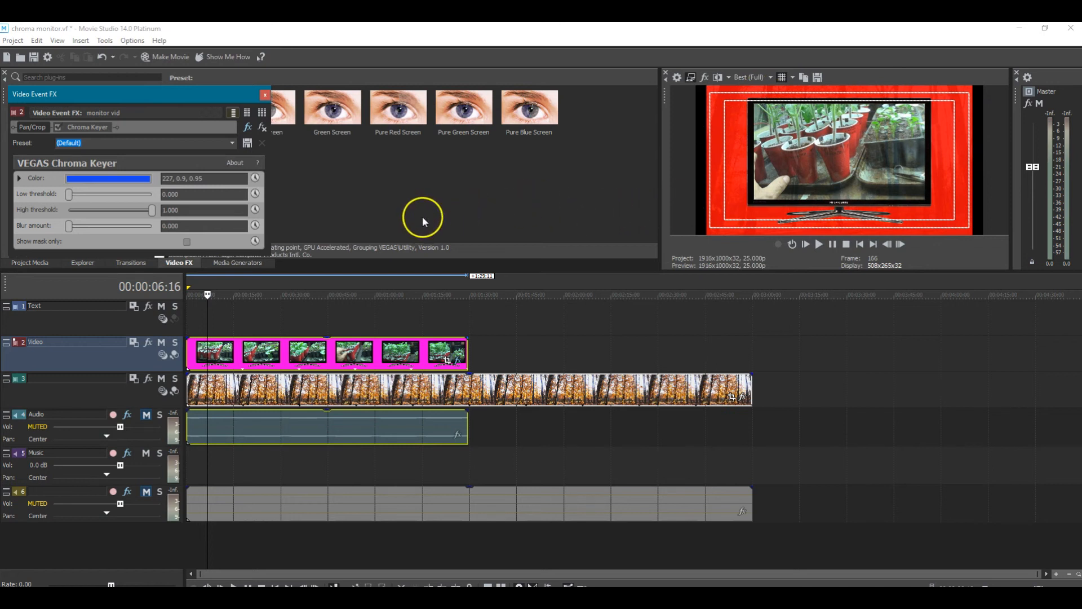
pyautogui.click(131, 181)
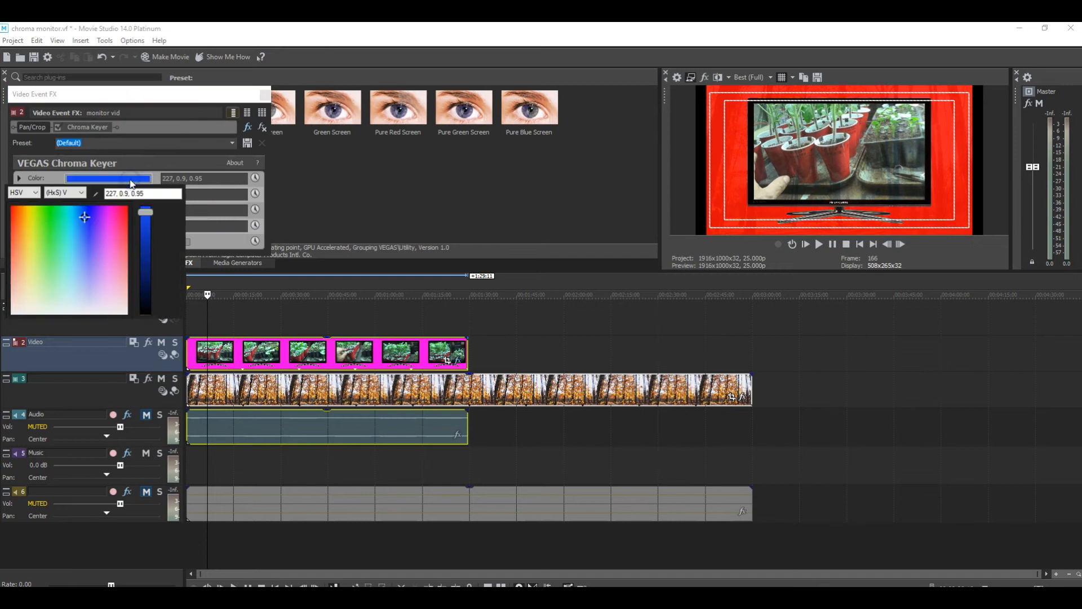
pyautogui.click(97, 195)
pyautogui.click(198, 345)
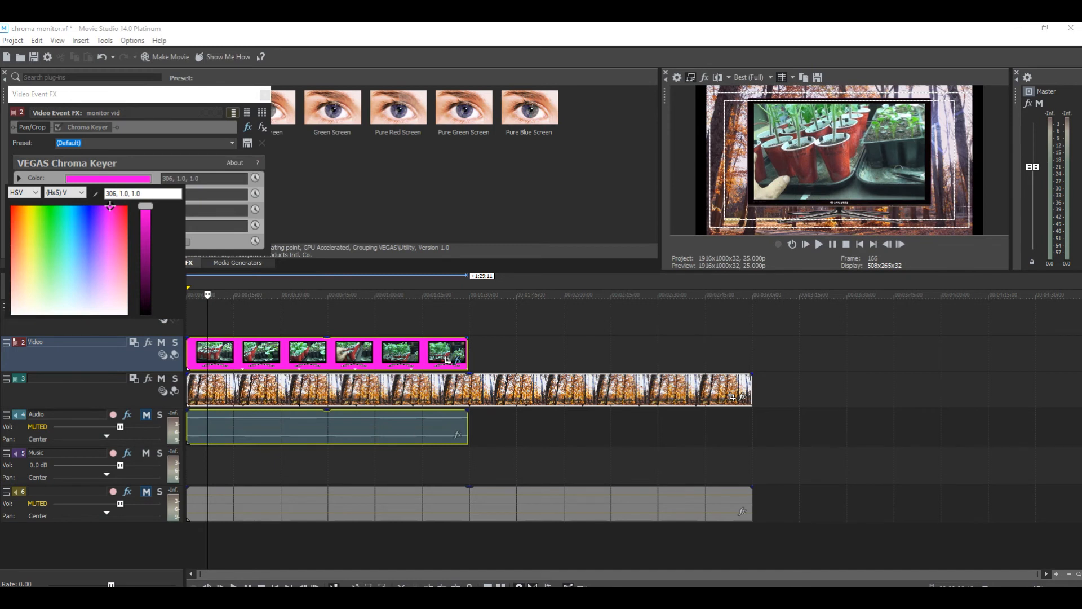
pyautogui.click(264, 96)
pyautogui.click(264, 96)
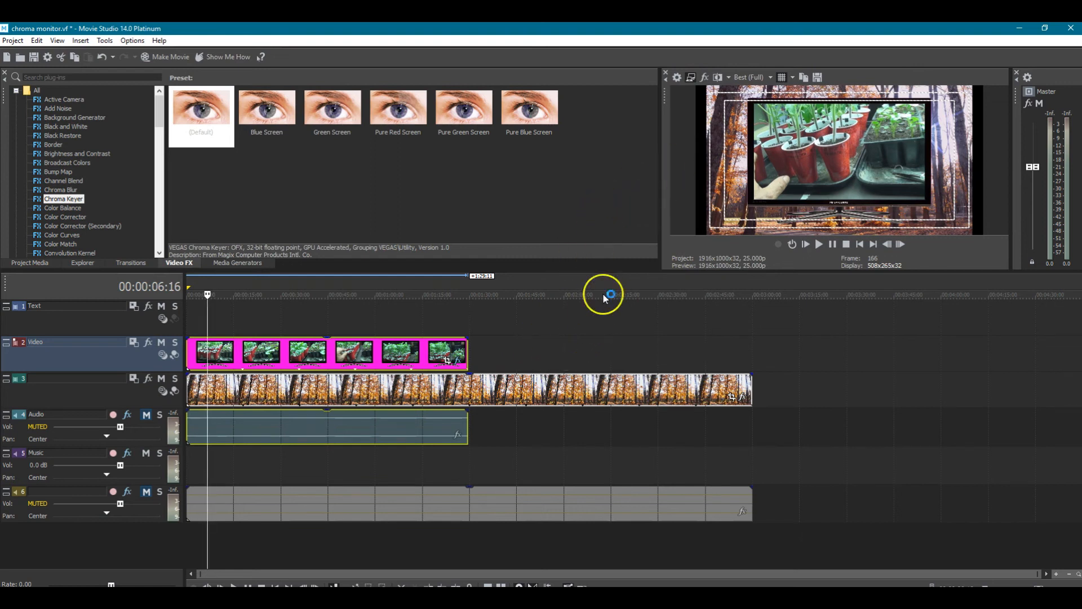
# Compare the preview with effects bypassed and enabled, and briefly play the keyed monitor over the forest footage.
pyautogui.click(718, 78)
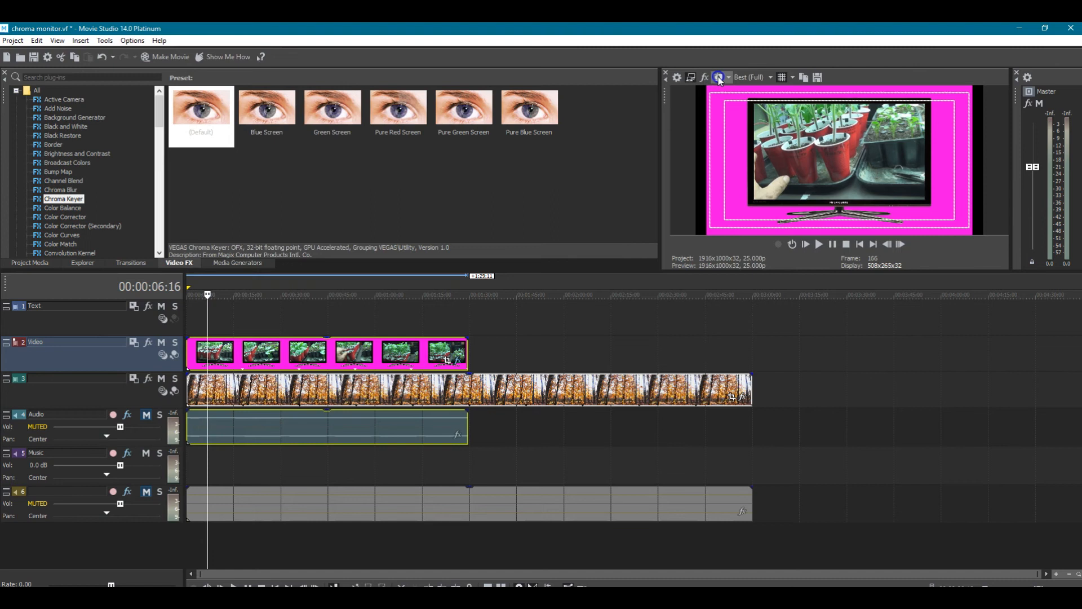
pyautogui.click(718, 77)
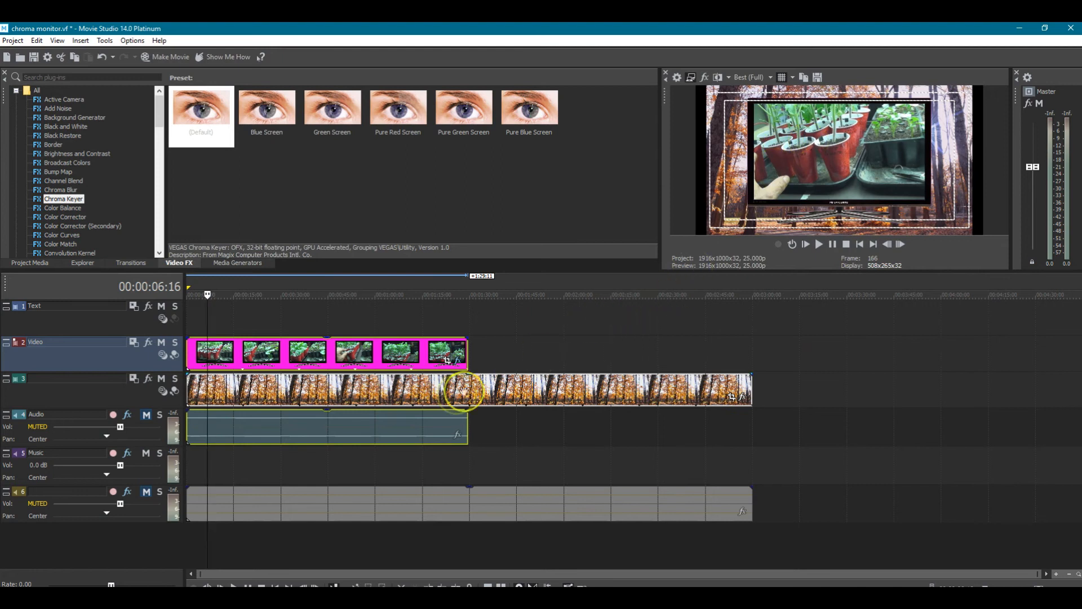
pyautogui.click(819, 246)
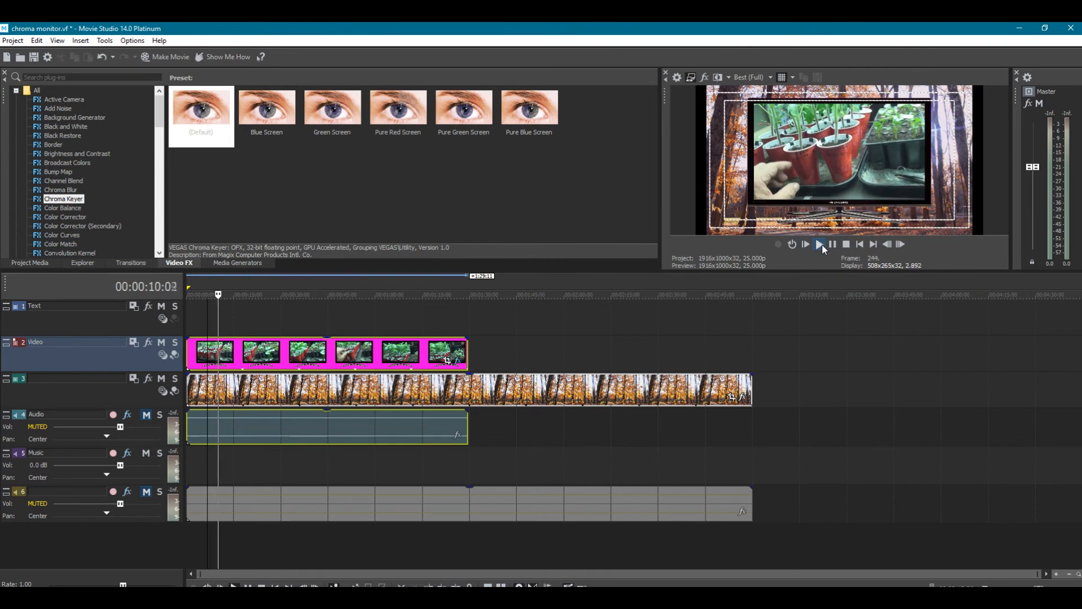
pyautogui.click(833, 245)
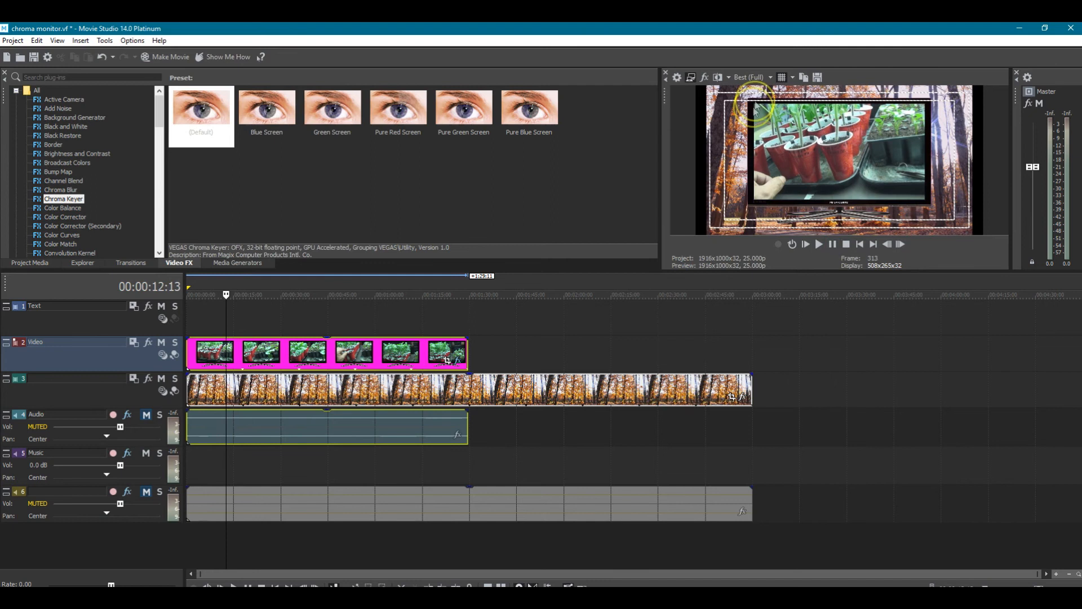
# Set the preview quality to Good (Auto), play the composite briefly and return to the project start.
pyautogui.click(772, 77)
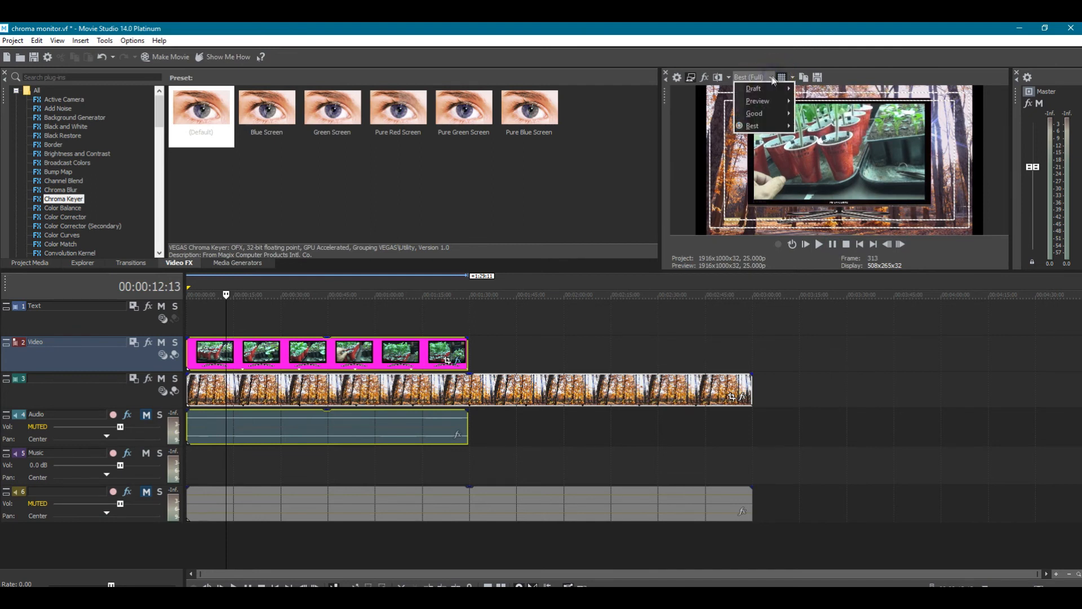
pyautogui.click(762, 106)
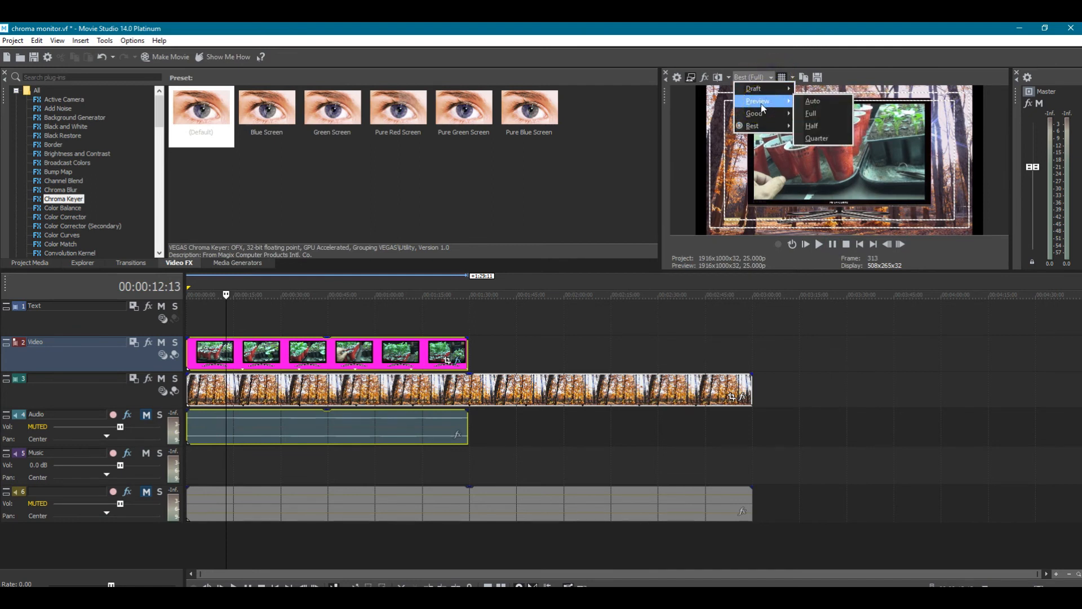
pyautogui.click(768, 115)
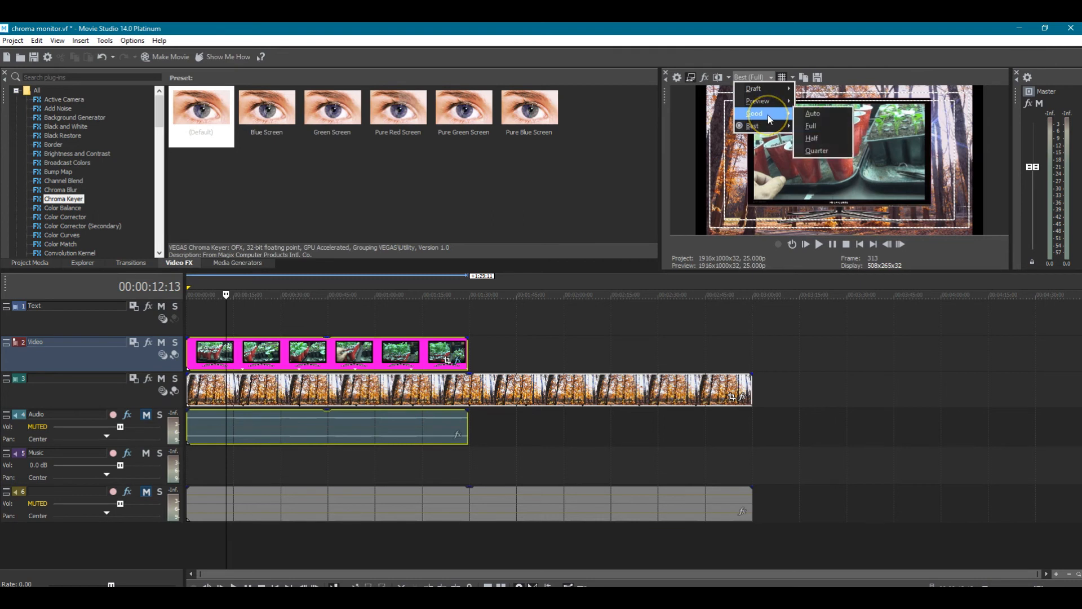
pyautogui.click(802, 112)
pyautogui.click(820, 245)
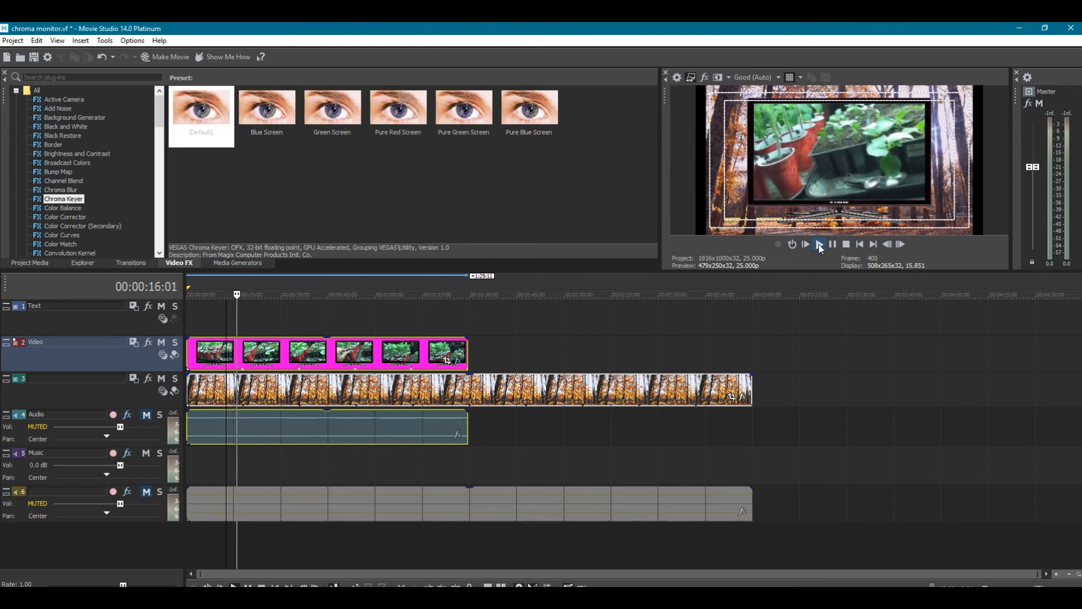
pyautogui.click(831, 244)
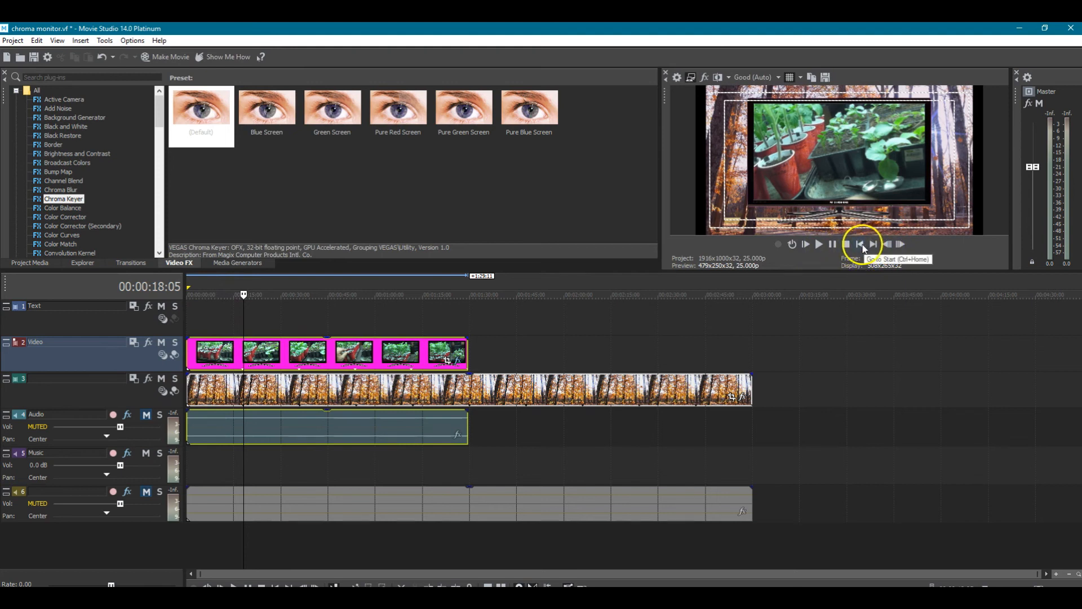
pyautogui.click(863, 244)
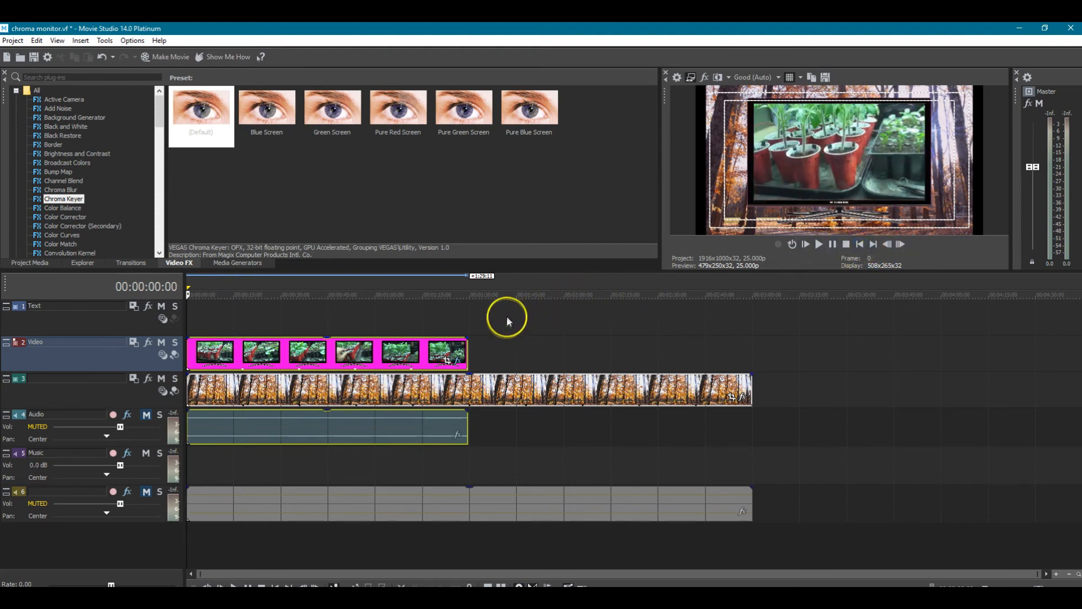
# Try enlarging the monitor clip's pan/crop frame to shrink the monitor, ending at a width of about 2064.
pyautogui.click(448, 361)
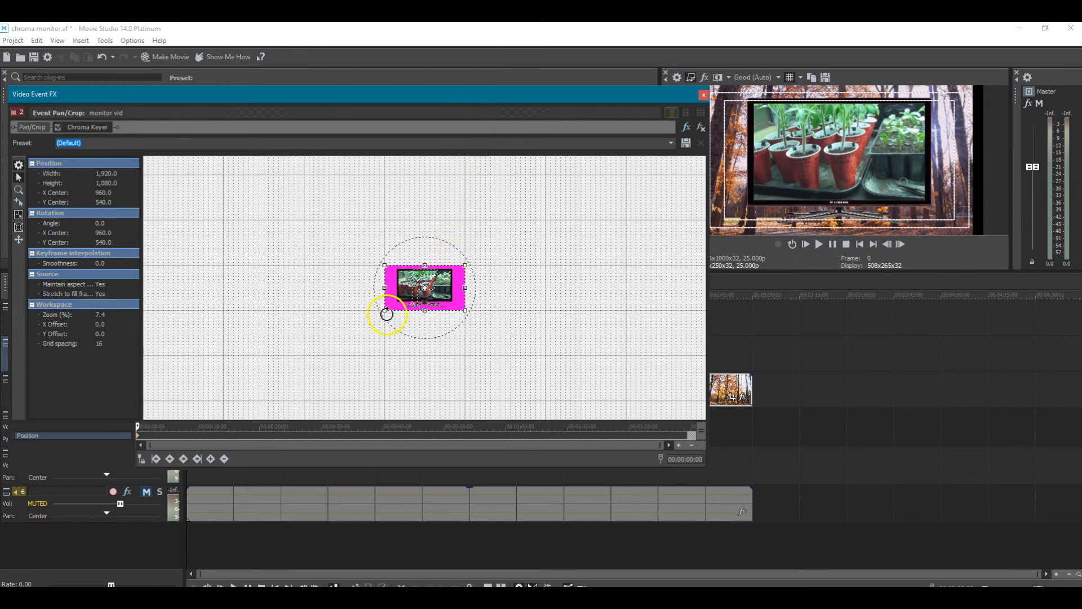
pyautogui.moveTo(386, 311)
pyautogui.mouseDown()
pyautogui.moveTo(360, 329)
pyautogui.moveTo(367, 316)
pyautogui.moveTo(380, 314)
pyautogui.moveTo(362, 333)
pyautogui.moveTo(376, 323)
pyautogui.mouseUp()
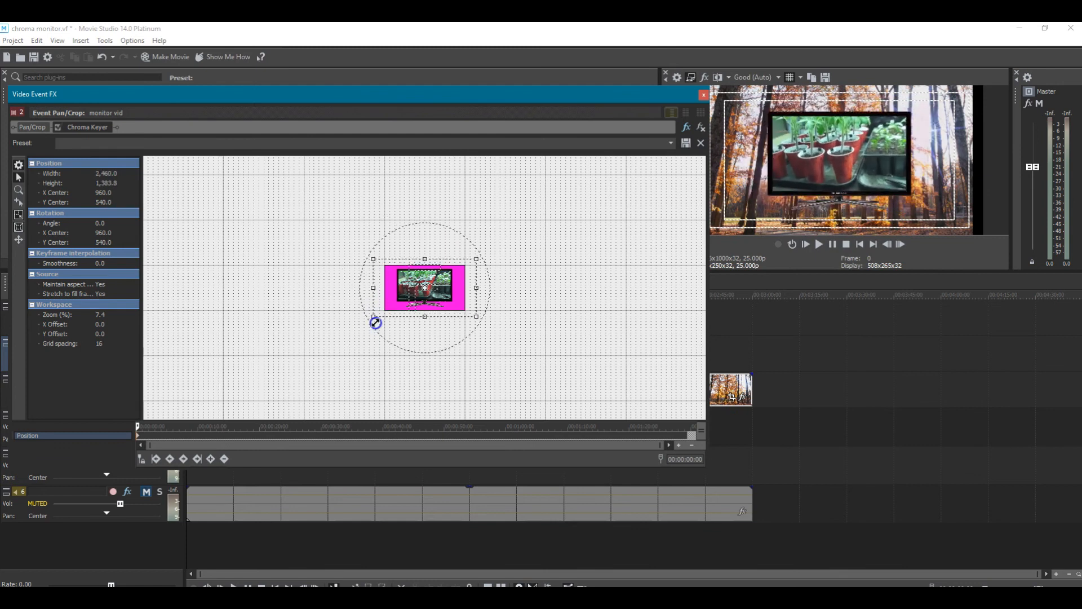
pyautogui.moveTo(376, 323)
pyautogui.mouseDown()
pyautogui.moveTo(353, 351)
pyautogui.moveTo(375, 310)
pyautogui.moveTo(383, 314)
pyautogui.mouseUp()
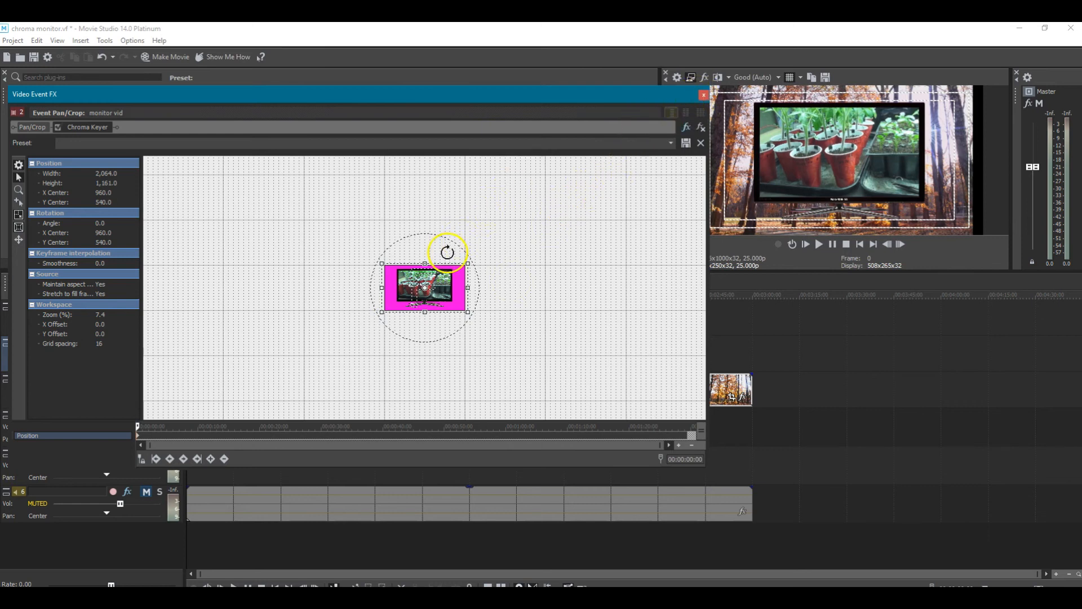
pyautogui.click(706, 93)
# Undo the pan/crop resizing of the monitor clip while keeping the magenta key color.
pyautogui.click(103, 55)
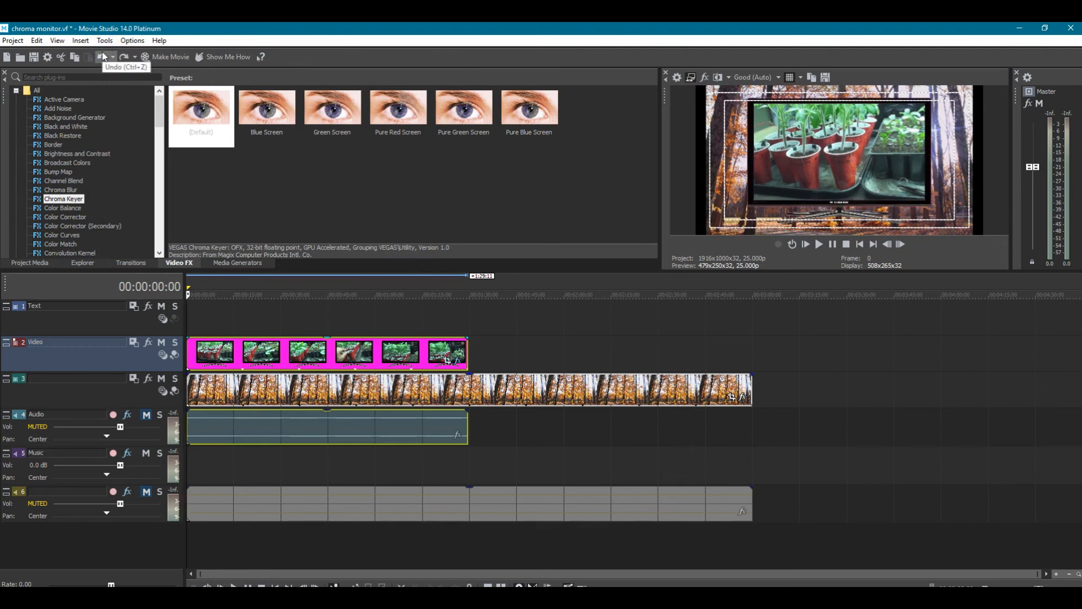
pyautogui.click(103, 55)
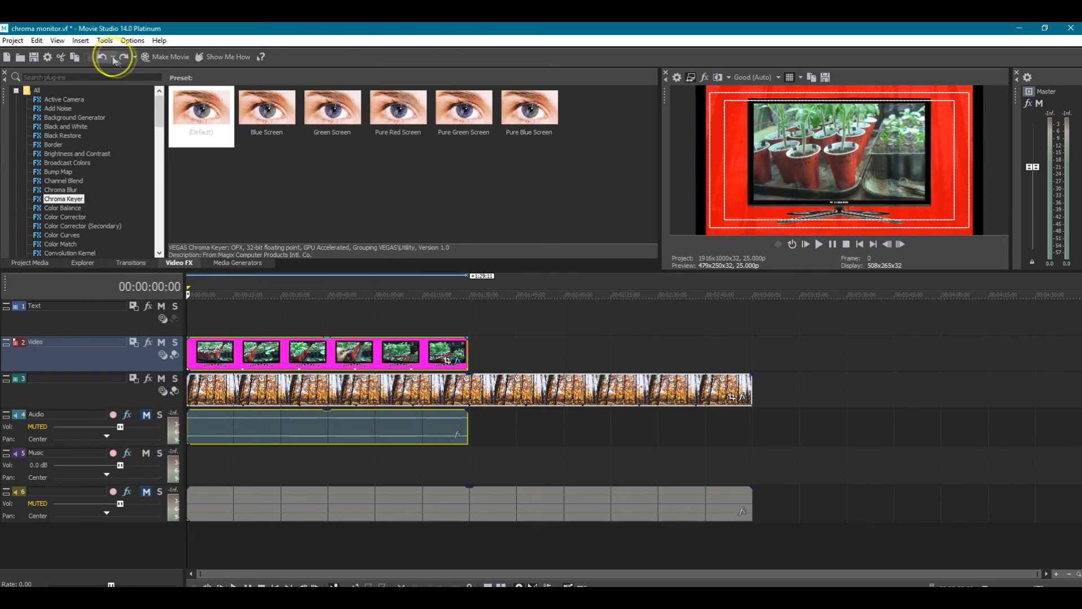
pyautogui.click(123, 56)
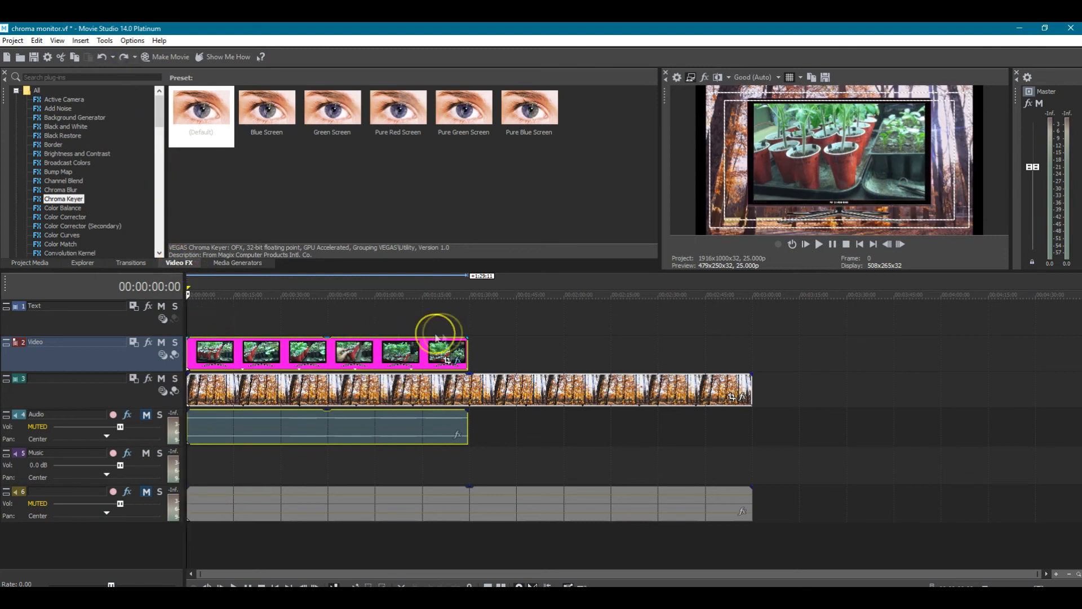
# Enlarge the monitor clip's pan/crop frame to about 3203 × 1802 and center it at about X 64, Y 968, placing the monitor upper right.
pyautogui.click(447, 360)
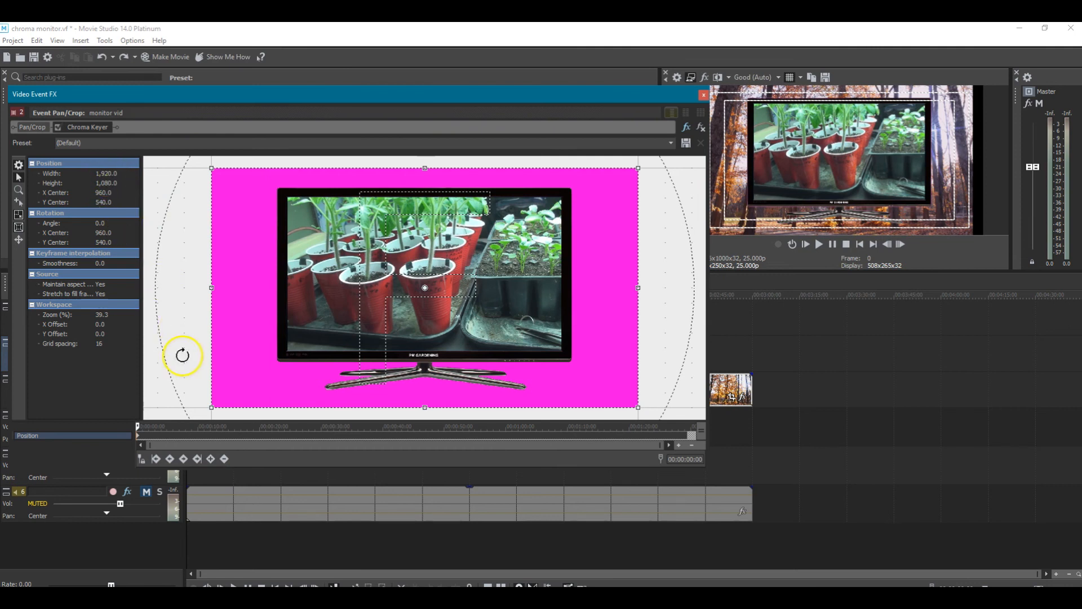
pyautogui.scroll(-5, 204, 362)
pyautogui.scroll(-2, 205, 361)
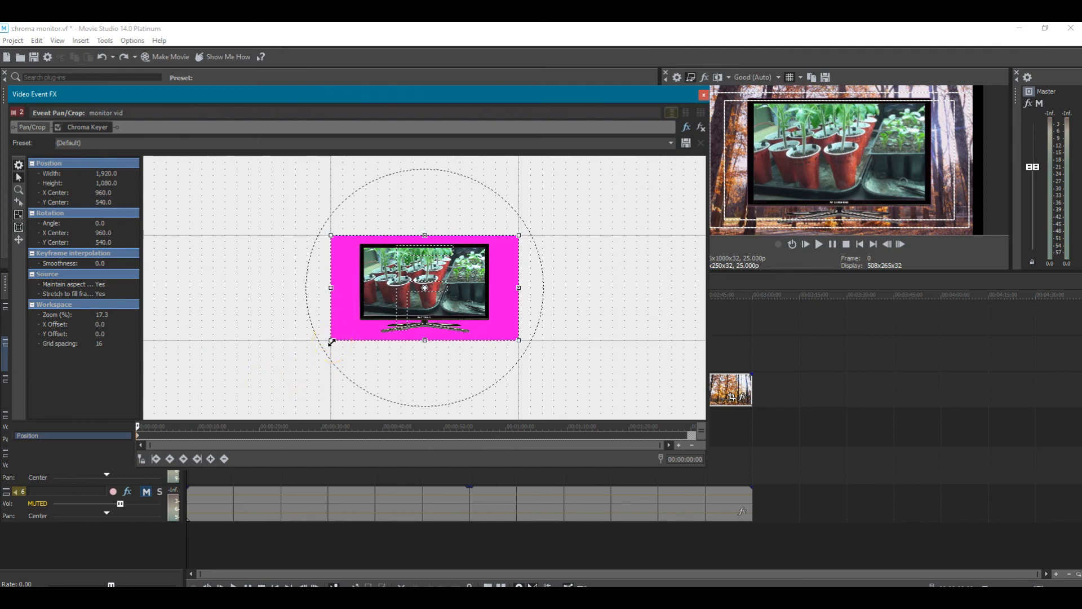
pyautogui.moveTo(331, 343); pyautogui.dragTo(269, 398)
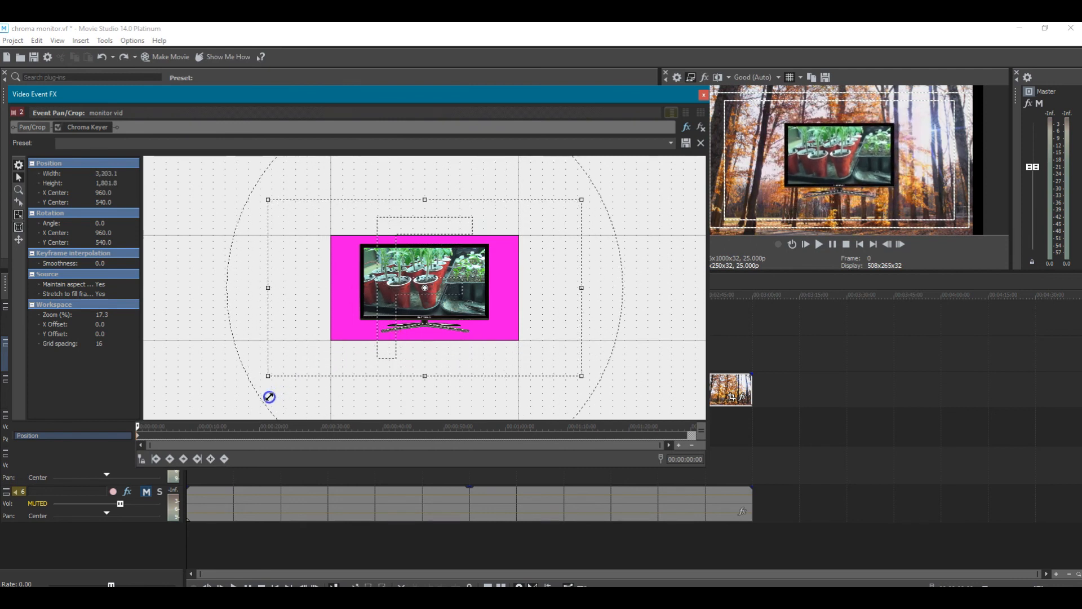
pyautogui.moveTo(345, 333); pyautogui.dragTo(256, 382)
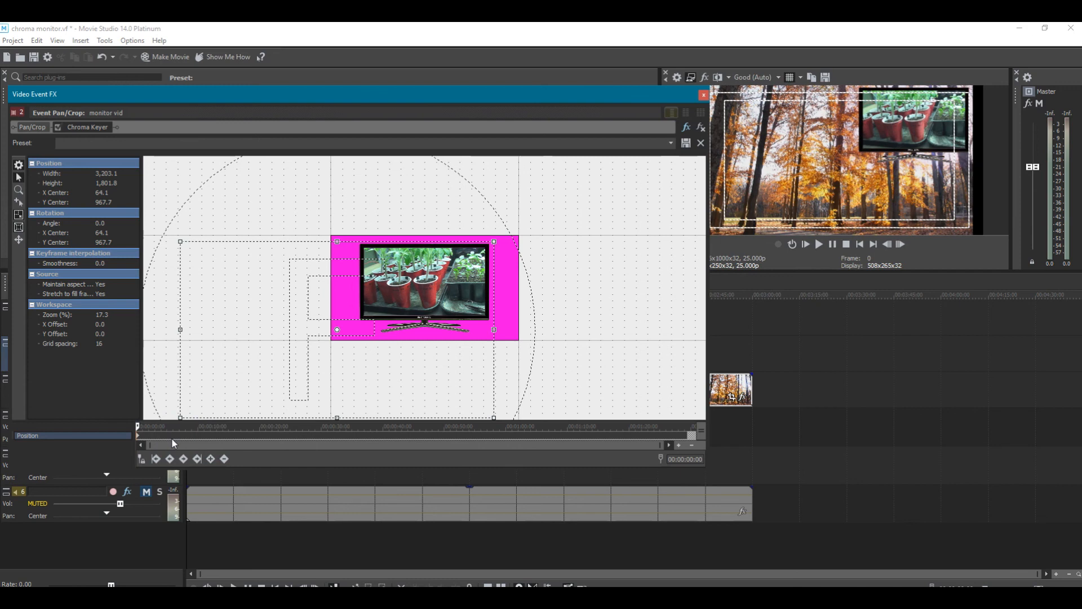
# Add a pan/crop keyframe at 00:00:02:23 with width 1920, X center 960 and Y center 540.
pyautogui.click(195, 430)
pyautogui.click(154, 435)
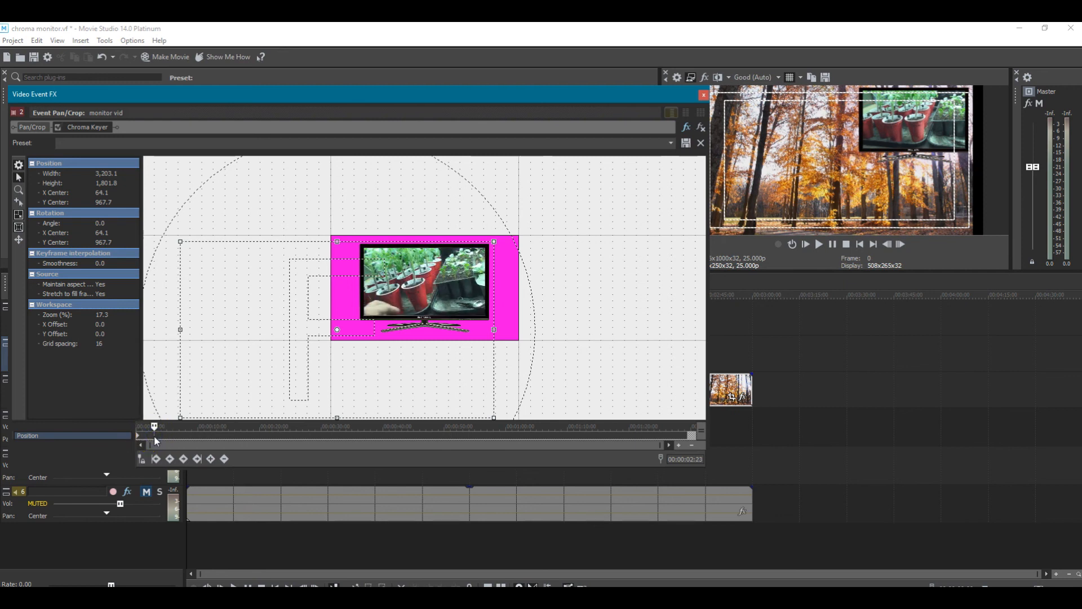
pyautogui.click(212, 459)
pyautogui.doubleClick(103, 174)
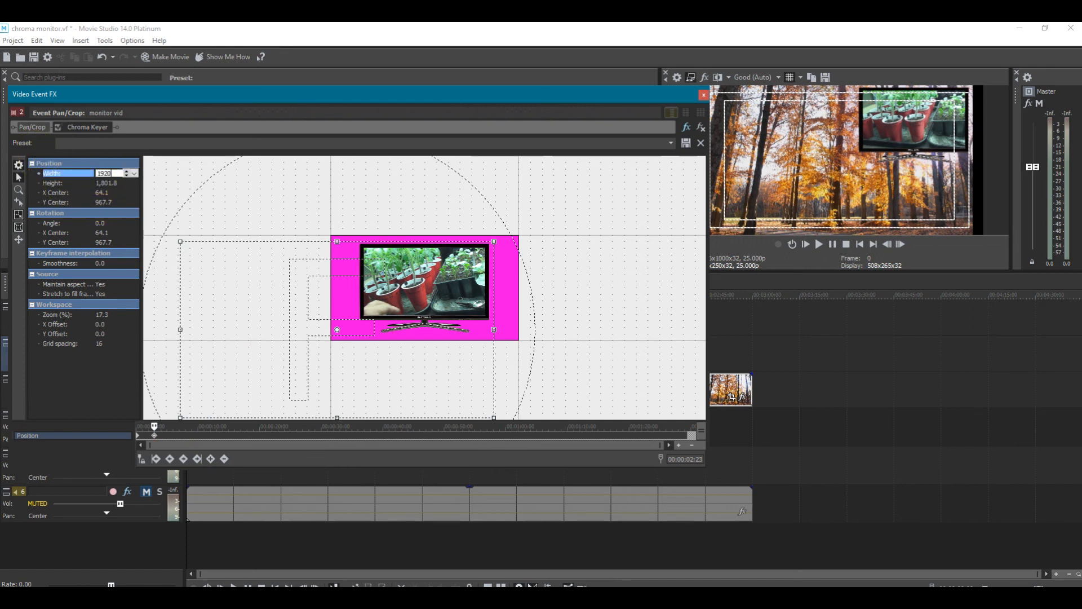
pyautogui.write('1920')
pyautogui.doubleClick(120, 193)
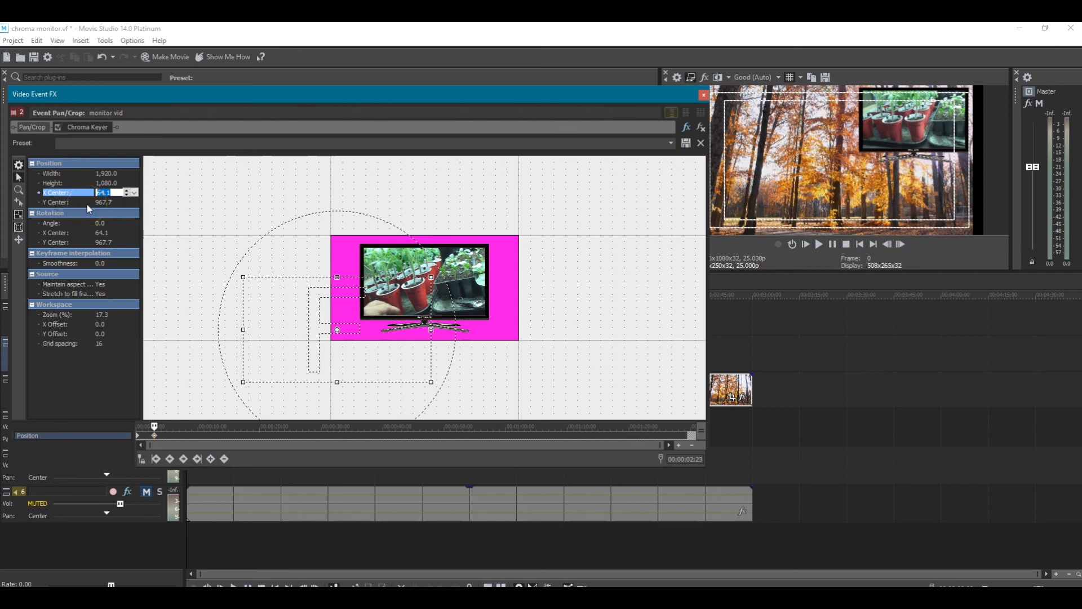
pyautogui.write('960')
pyautogui.click(104, 202)
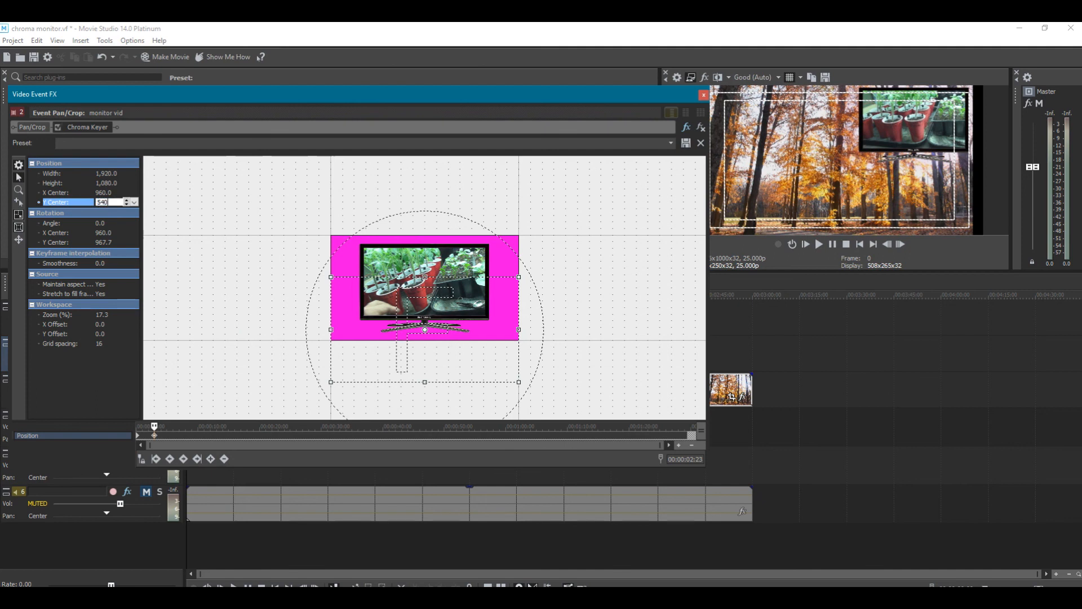
pyautogui.write('540')
pyautogui.click(120, 184)
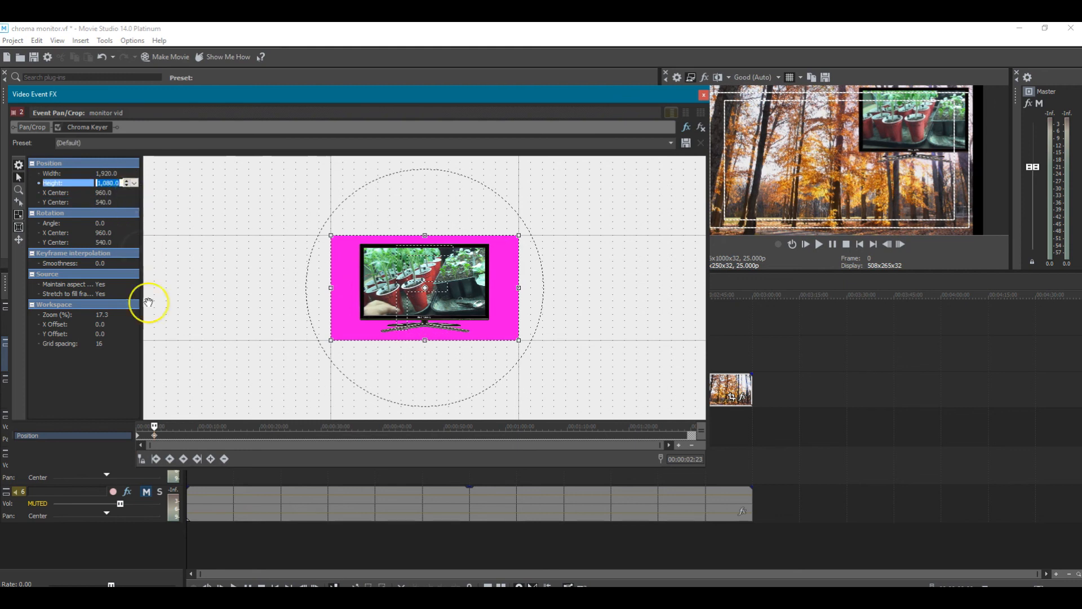
# Uncover the timeline and preview, and check the monitor's size and position at several points on the timeline.
pyautogui.moveTo(379, 97); pyautogui.dragTo(939, 123)
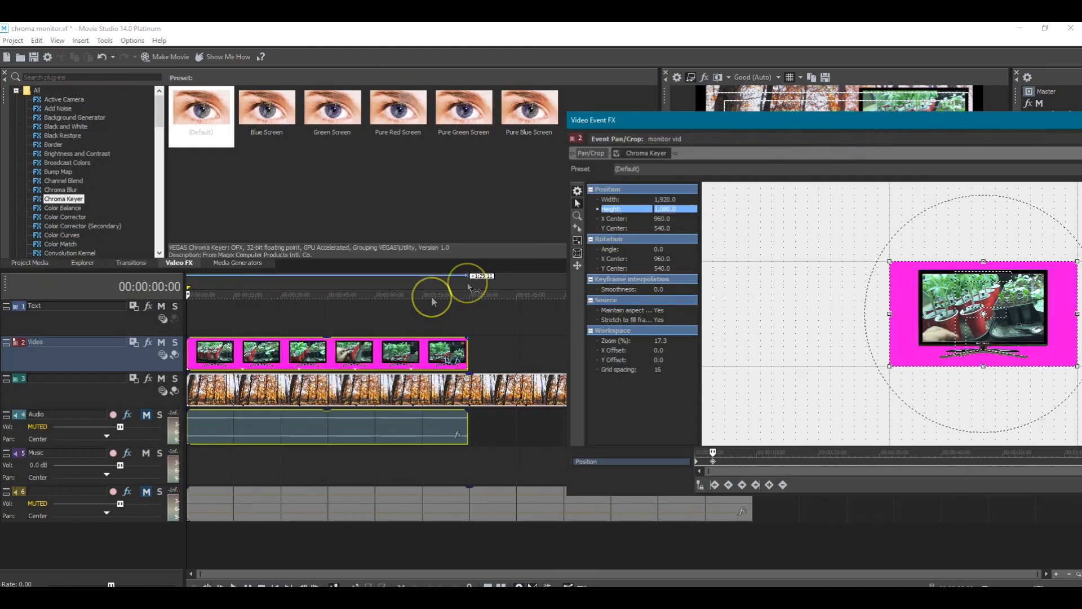
pyautogui.click(225, 288)
pyautogui.moveTo(934, 121); pyautogui.dragTo(812, 296)
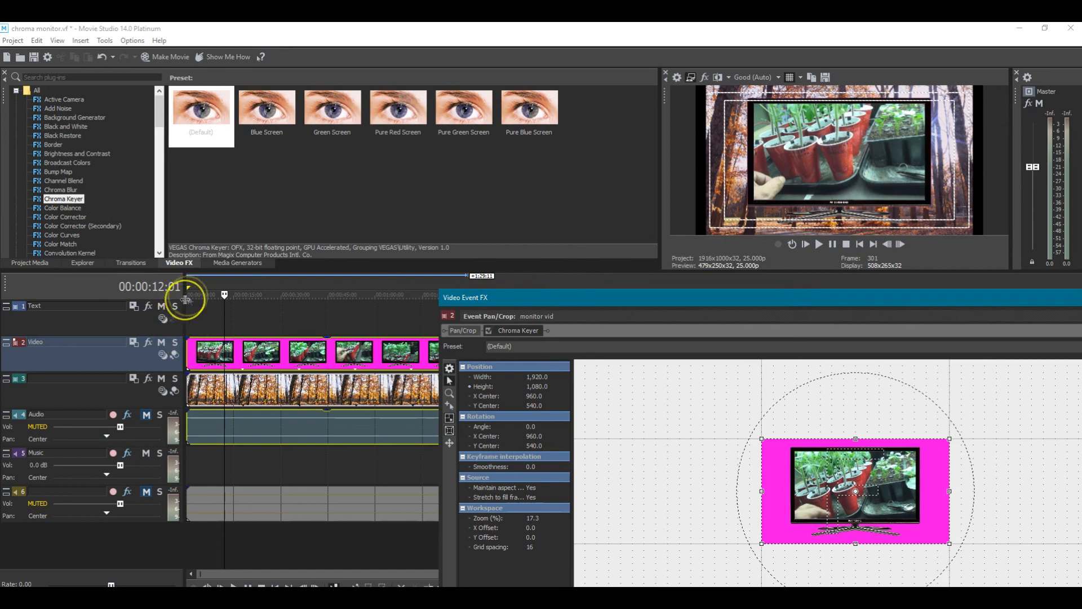
pyautogui.click(191, 281)
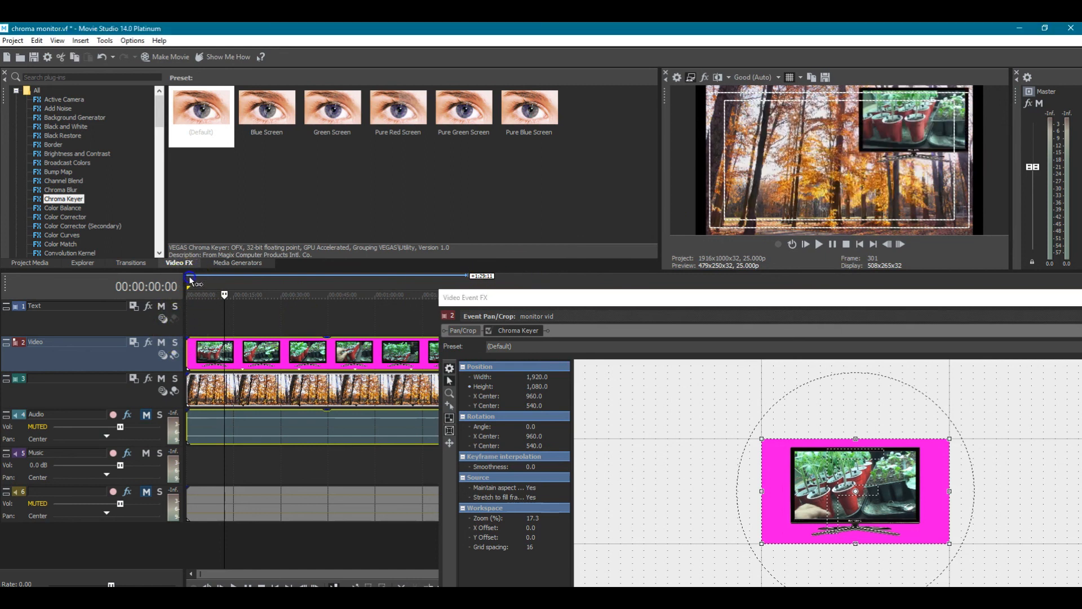
pyautogui.click(245, 281)
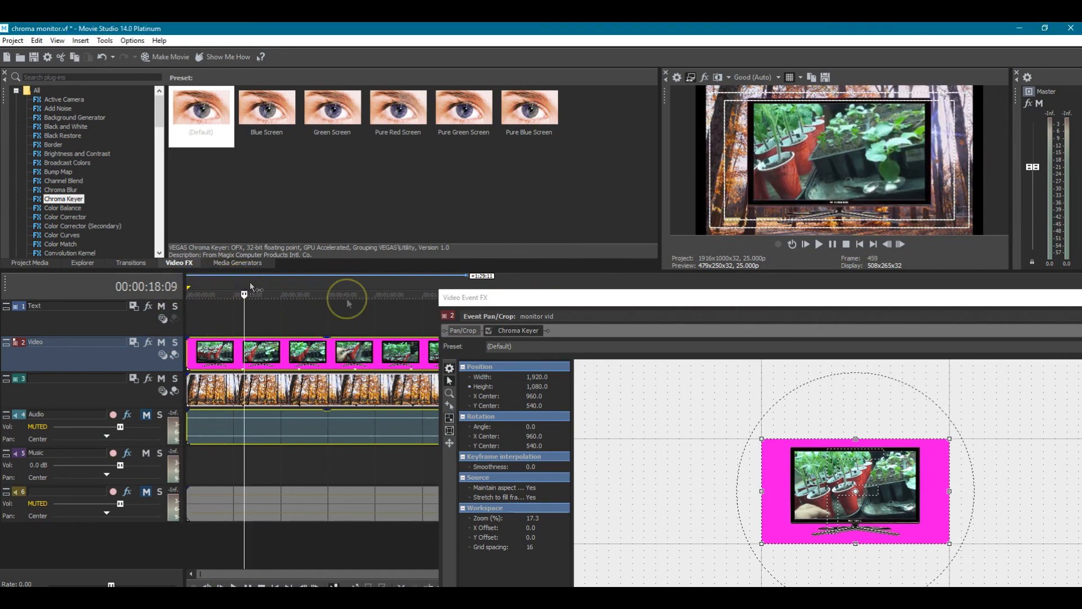
pyautogui.moveTo(916, 281); pyautogui.dragTo(743, 189)
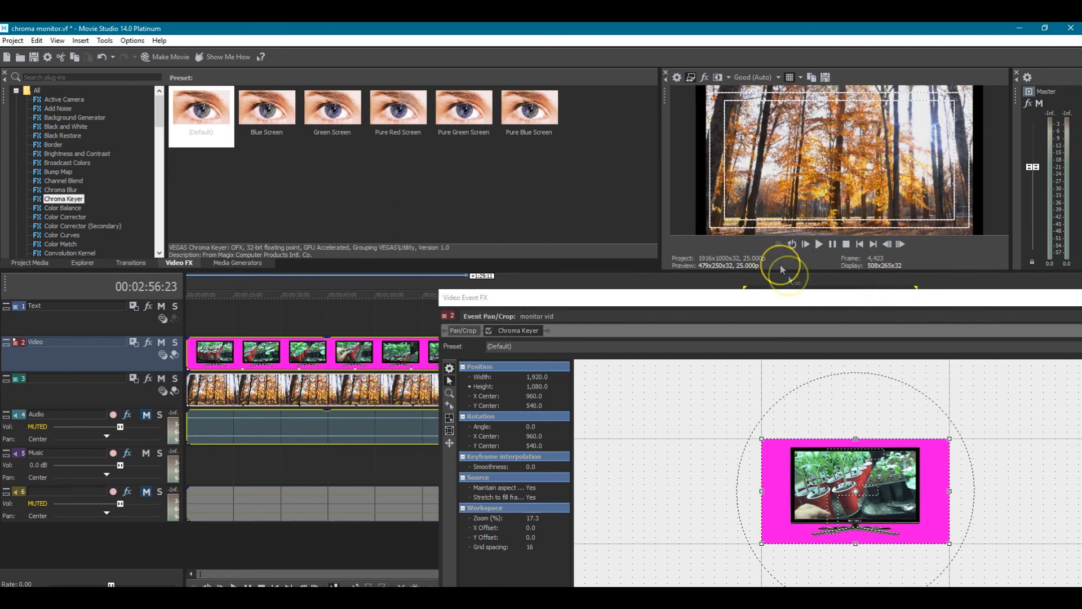
# Close the monitor clip's Video Event FX window and clear the time selection at the end of the timeline.
pyautogui.moveTo(818, 297); pyautogui.dragTo(617, 141)
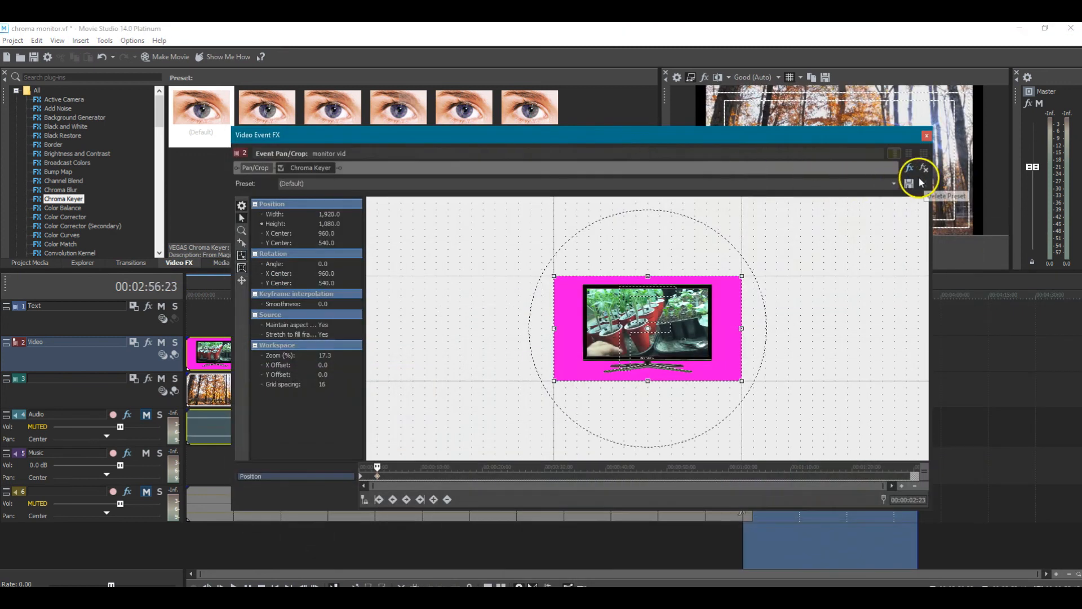
pyautogui.click(926, 135)
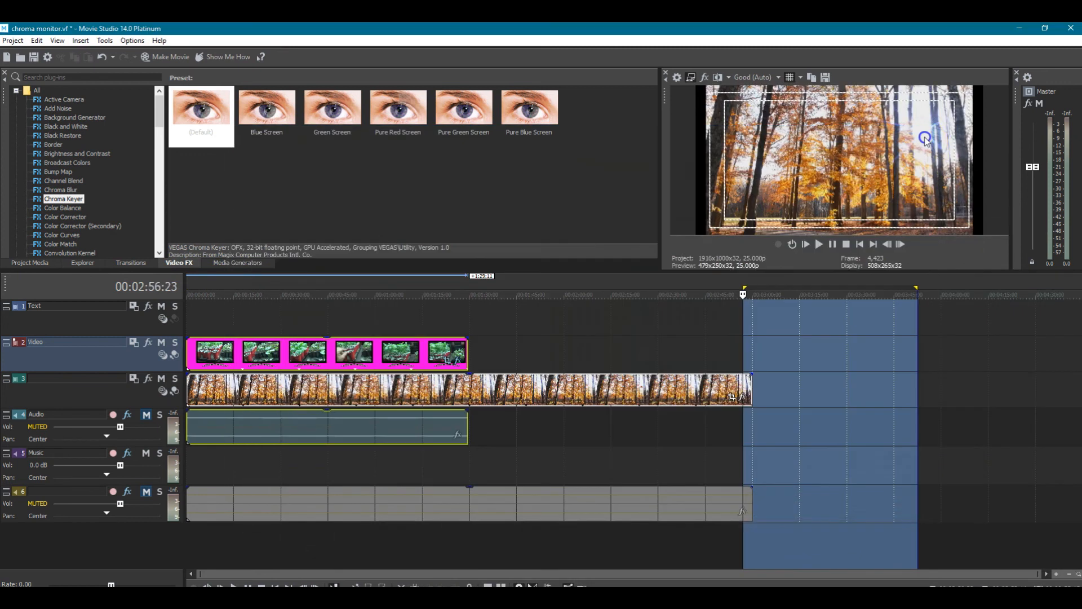
pyautogui.click(688, 294)
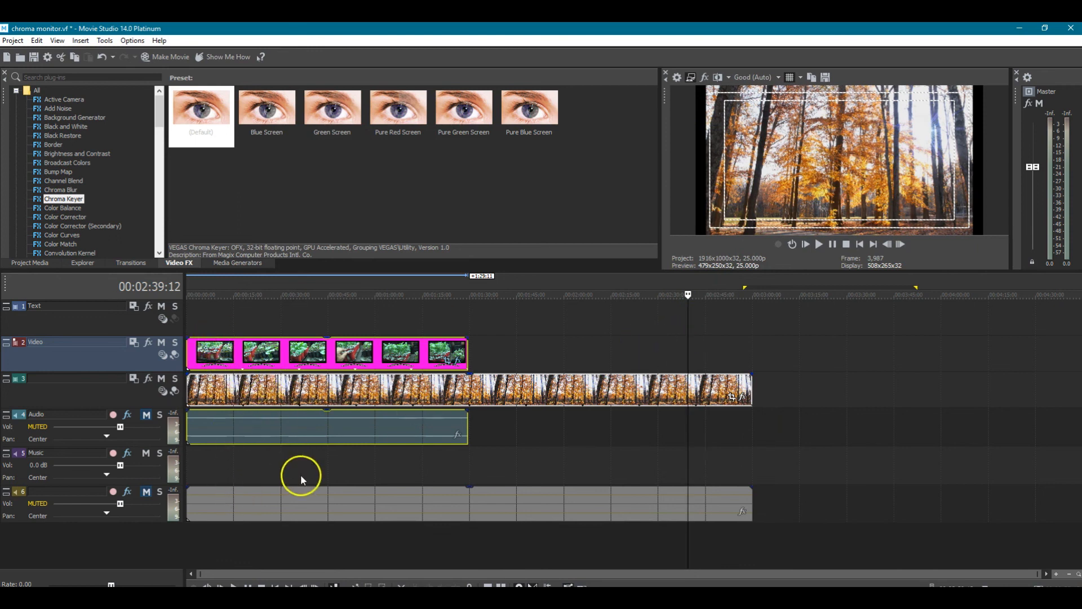
# Play the project from its start to check the monitor's pan/crop animation over the forest, pausing about 25 seconds in.
pyautogui.click(861, 244)
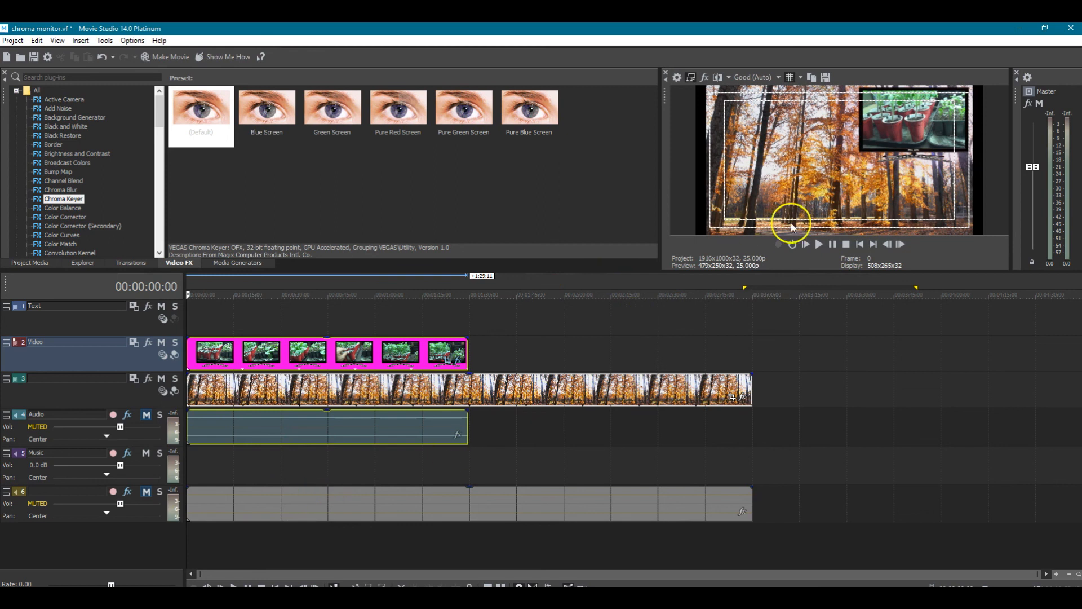
pyautogui.click(820, 245)
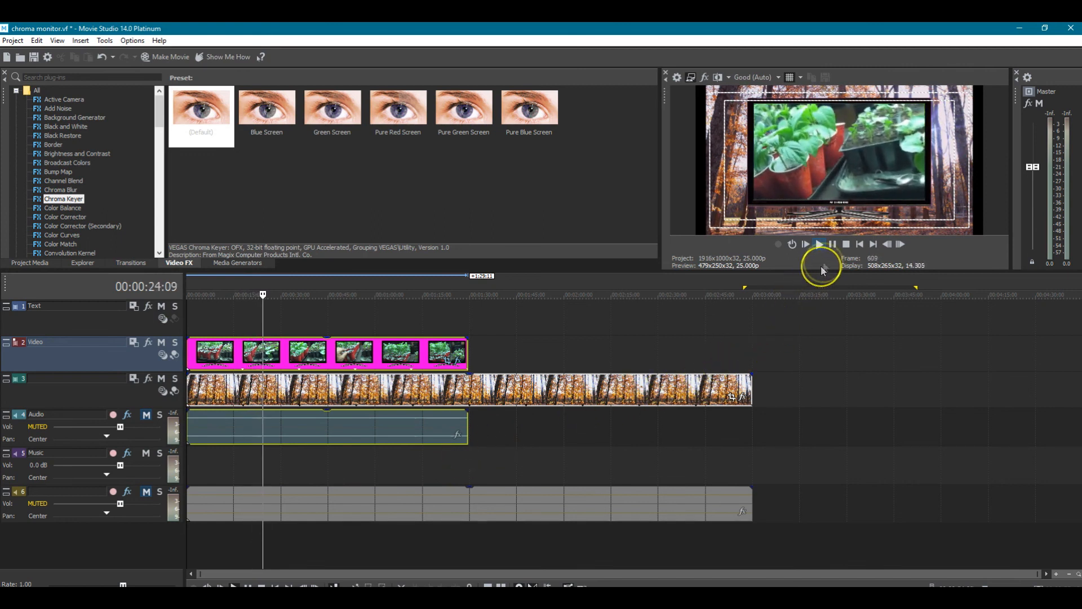
pyautogui.click(832, 244)
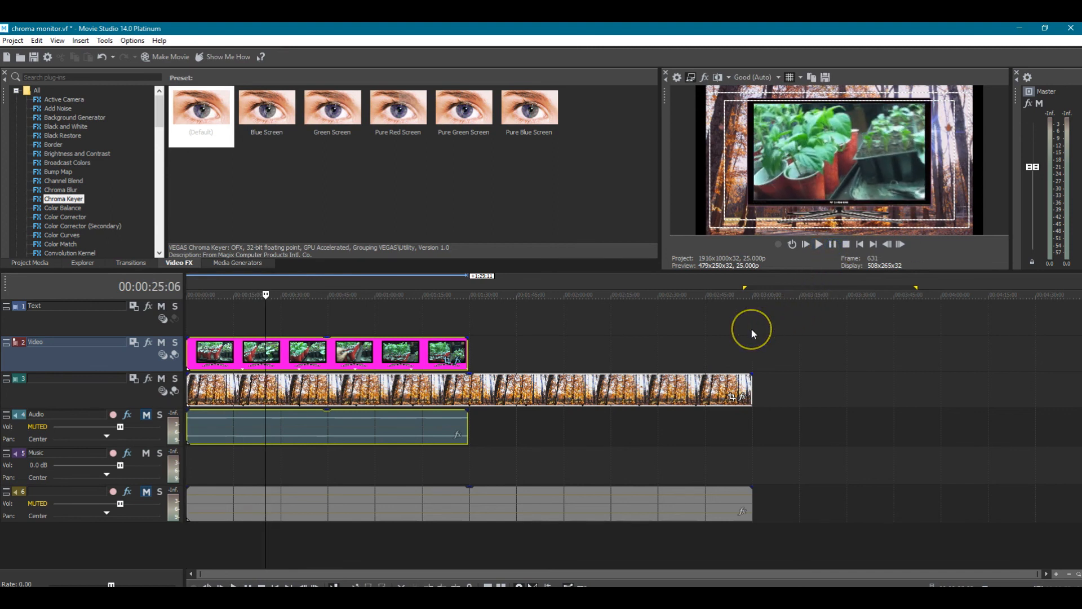